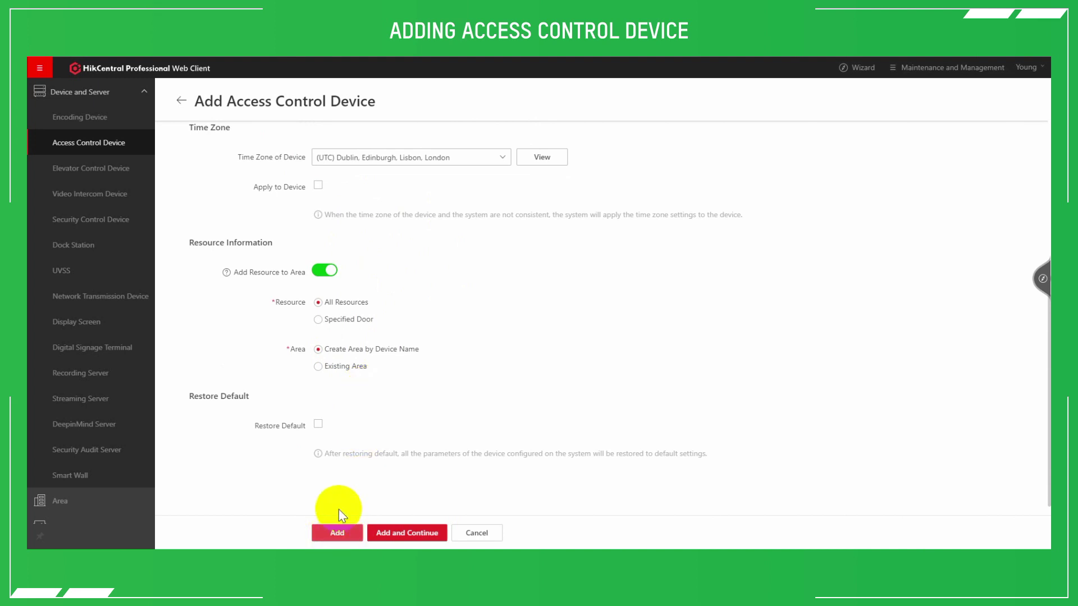
Step: Leave the Add Access Control Device form and start adding a new person from the Access Control Wizard
left_click(181, 102)
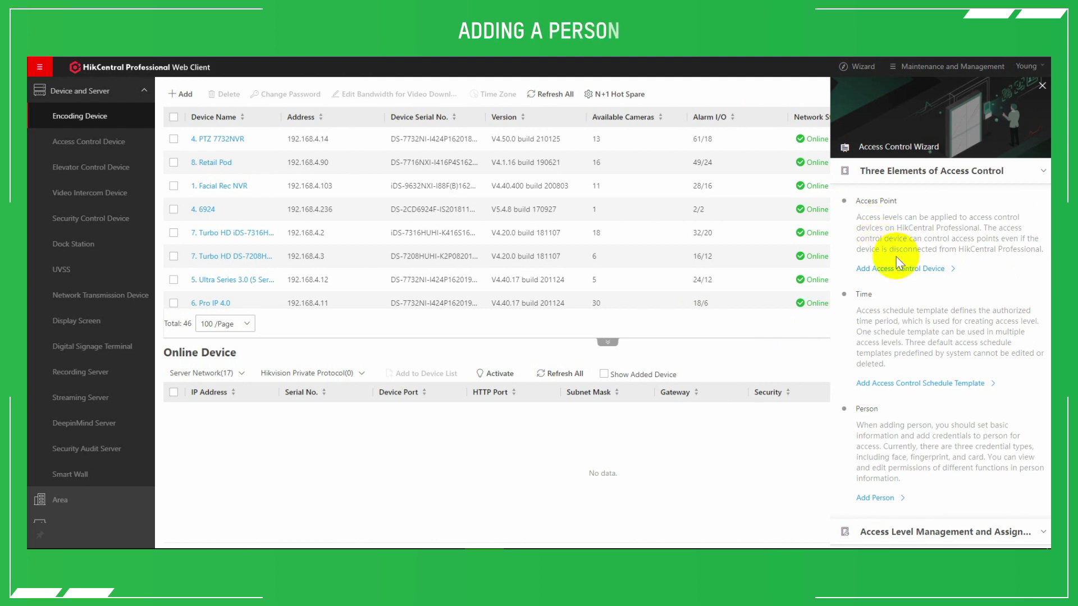
scroll(902, 276, "down", 3)
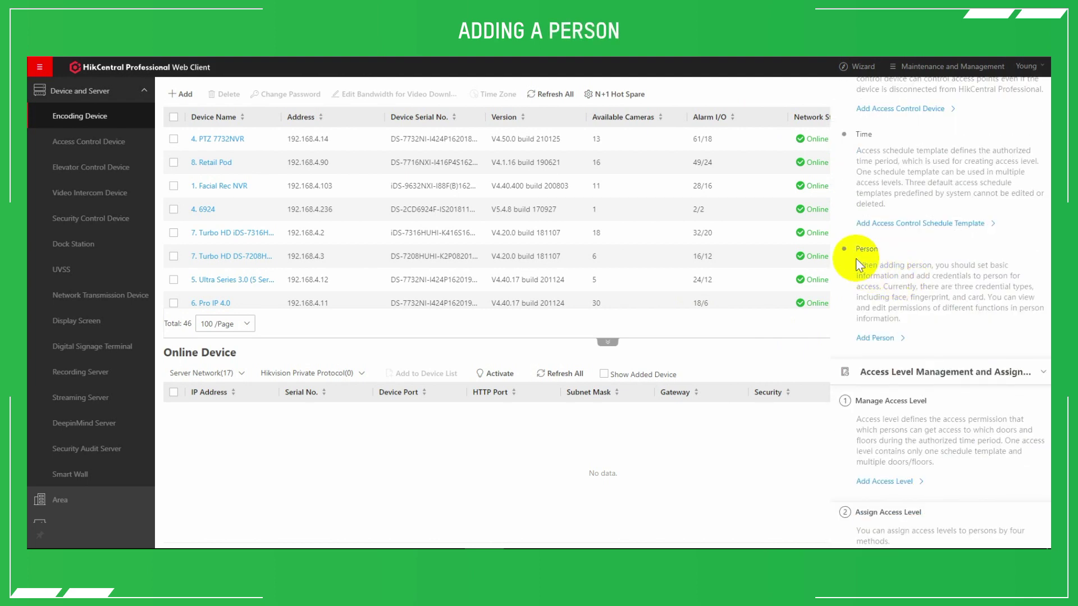
left_click(874, 338)
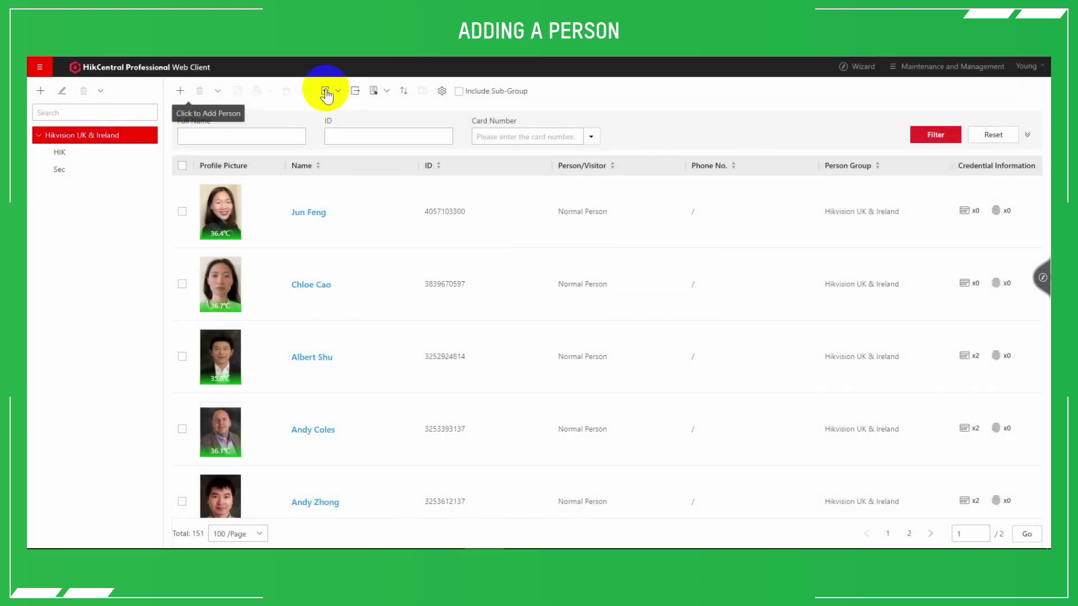
left_click(325, 94)
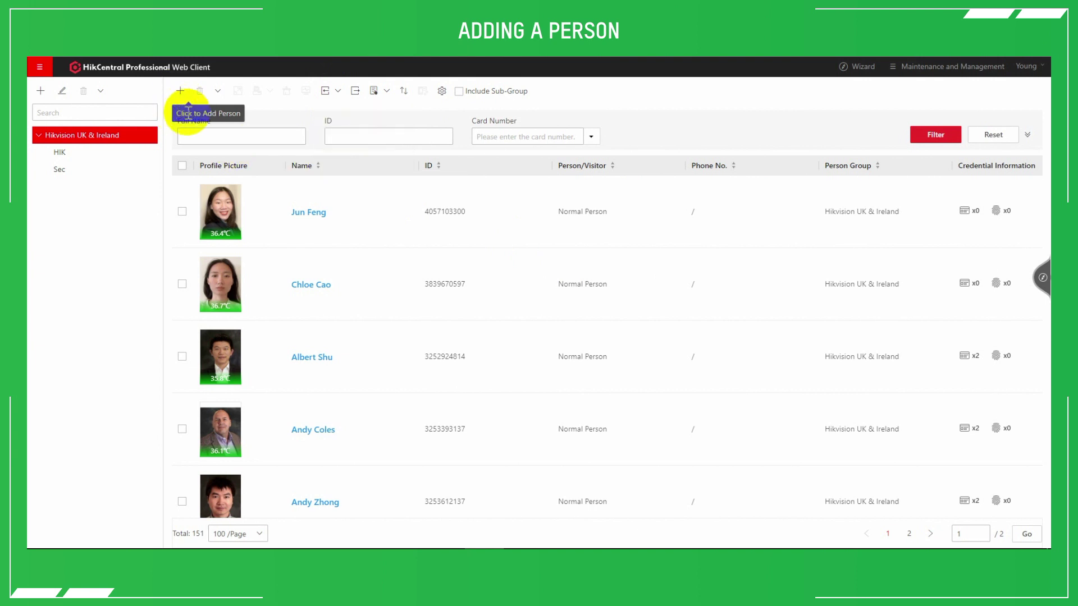
left_click(179, 93)
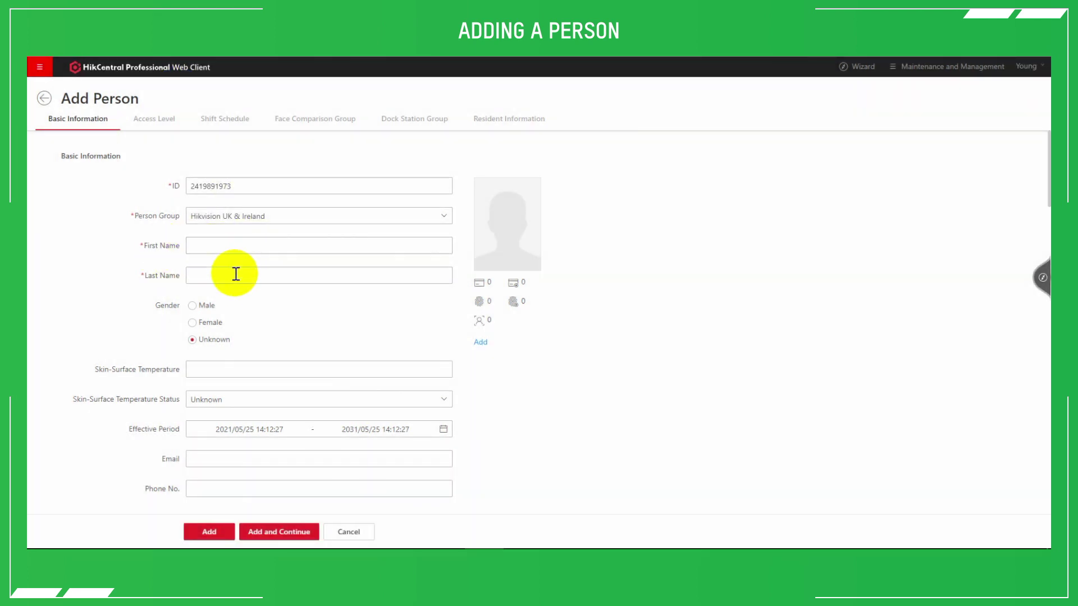
Step: Examine the required first-name and last-name fields in the new person's basic information
left_click(201, 269)
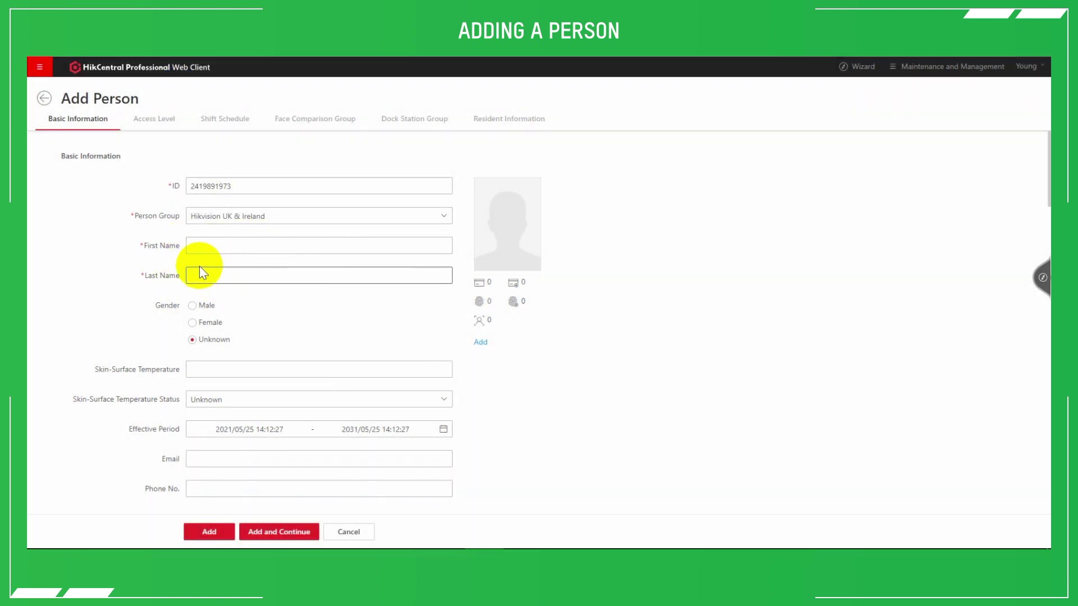
left_click(200, 248)
left_click(212, 275)
left_click(281, 302)
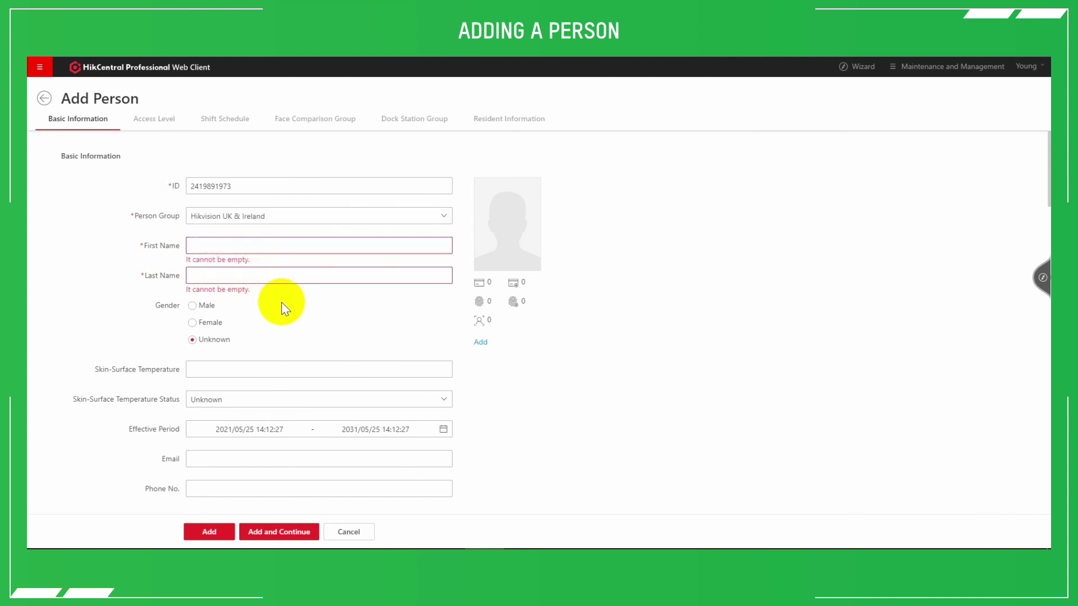
Step: Start a card credential for the new person and open its card issuing settings
mouse_move(492, 216)
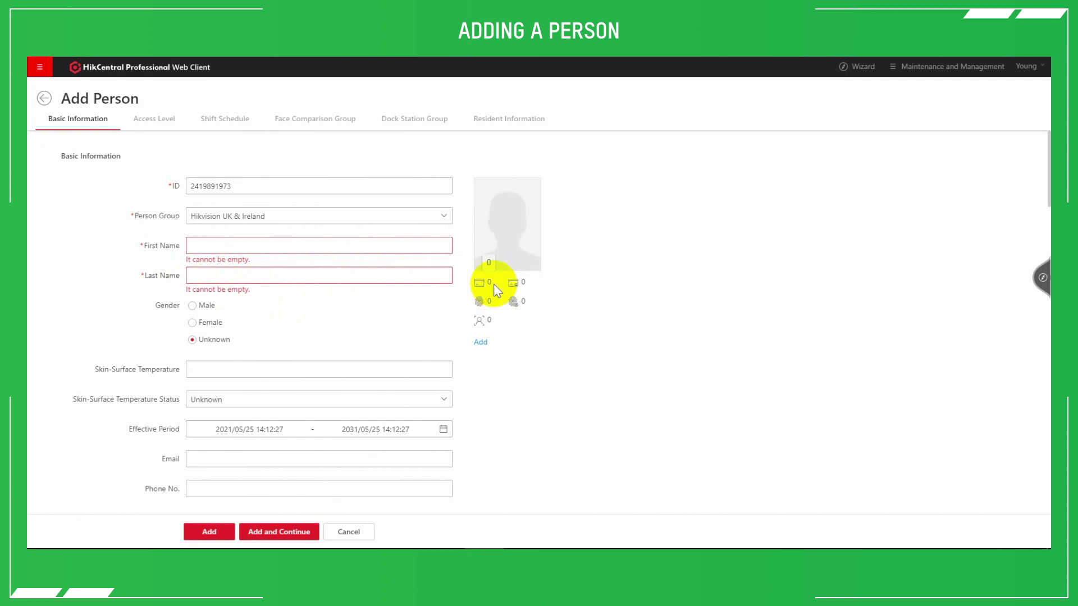
left_click(478, 344)
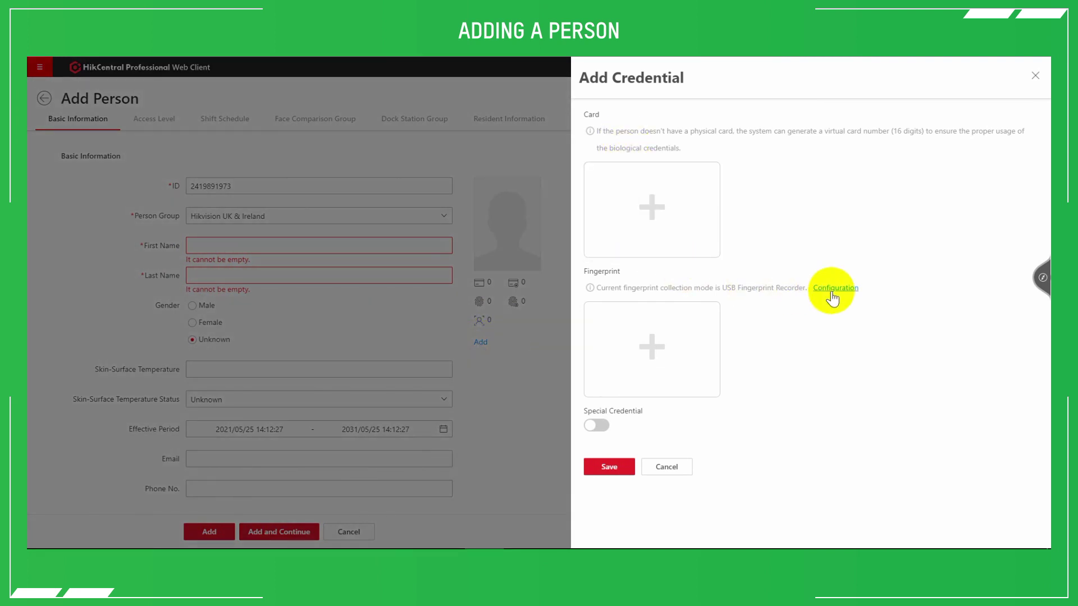
left_click(667, 205)
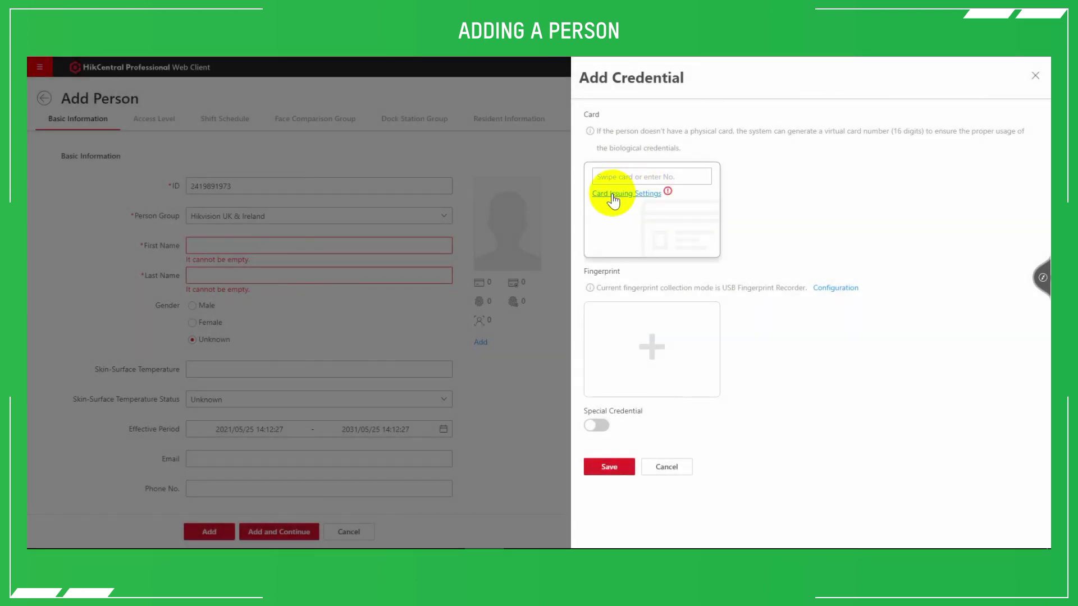
left_click(612, 194)
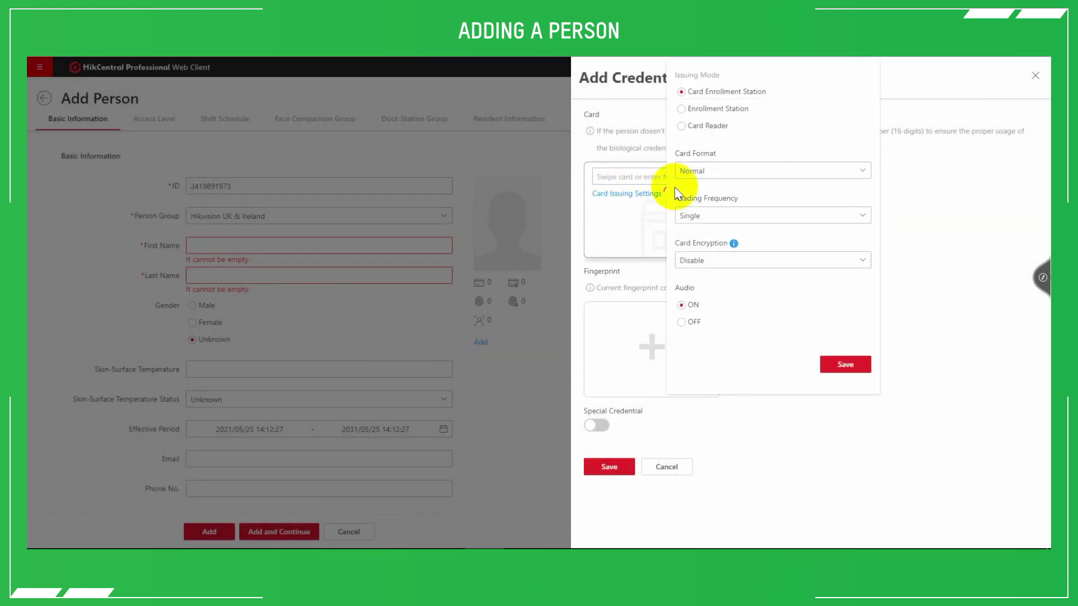
Step: Try the Card Reader issuing mode with the Temperature MinMoe door, then restore Card Enrollment Station and close the settings
left_click(712, 125)
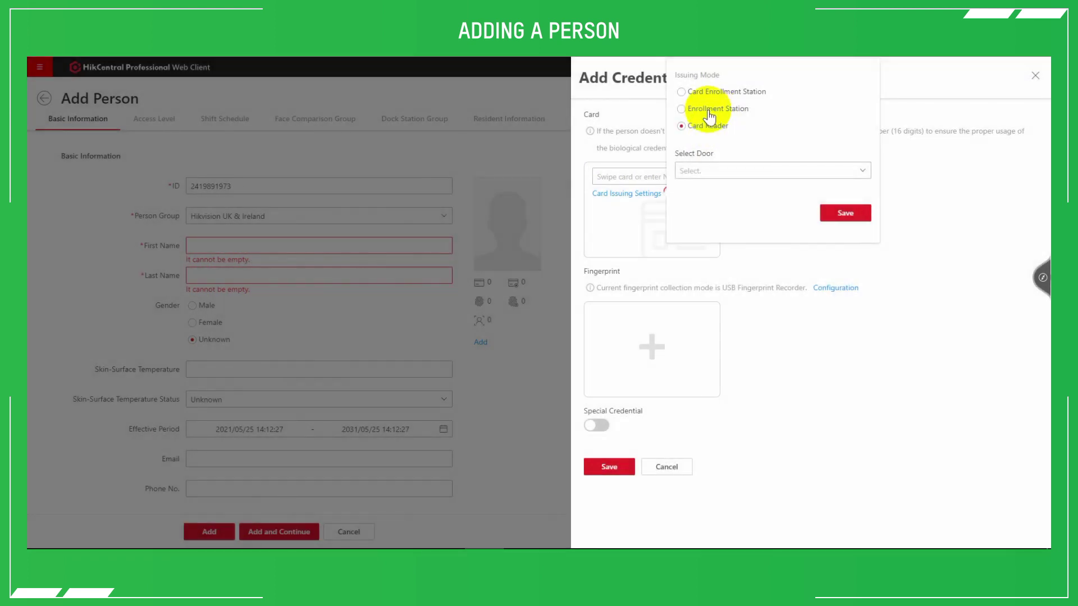
left_click(733, 172)
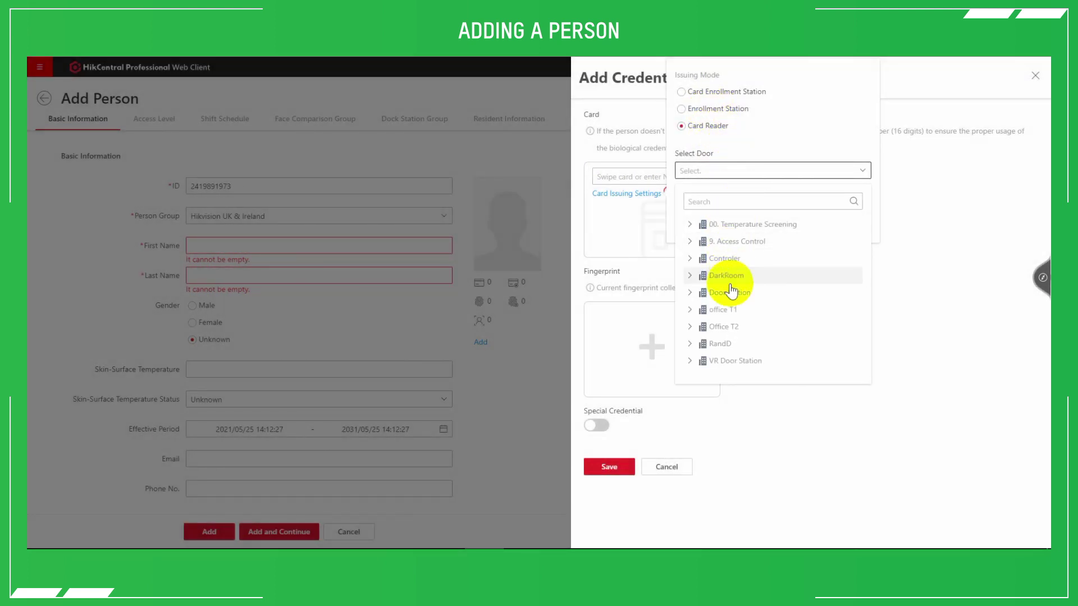
left_click(691, 230)
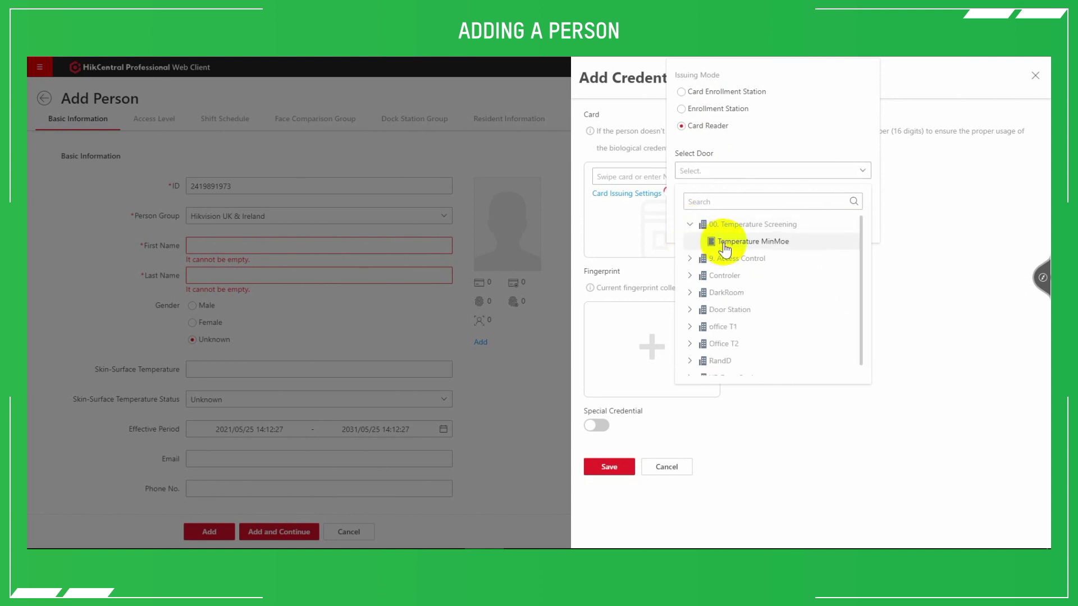
left_click(718, 242)
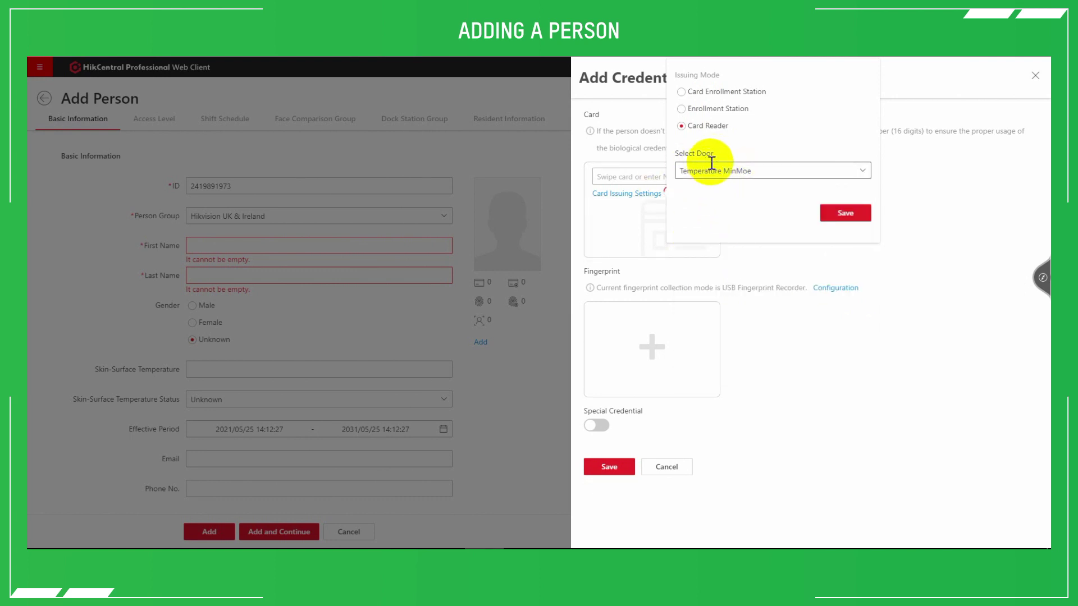
left_click(683, 93)
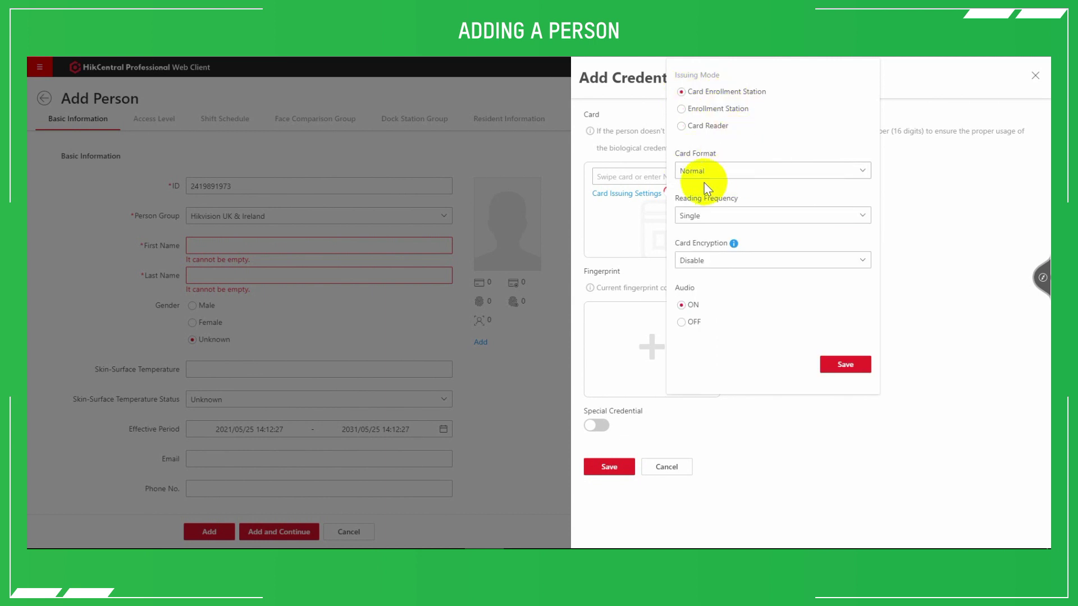
left_click(618, 149)
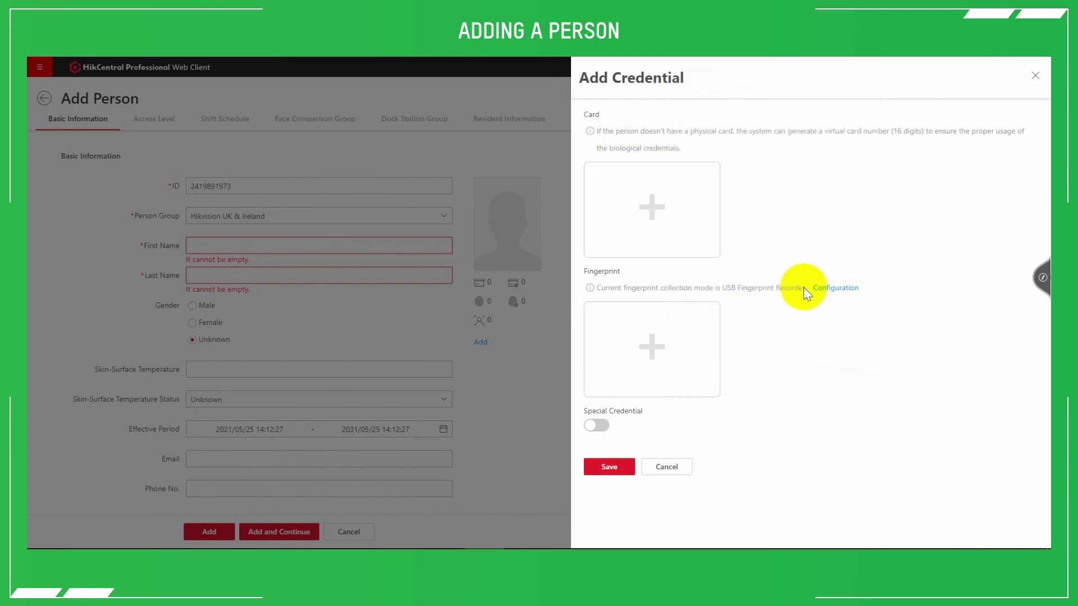
Step: Examine the fingerprint issuing modes and the special credential options, and close the credential settings without saving
left_click(845, 289)
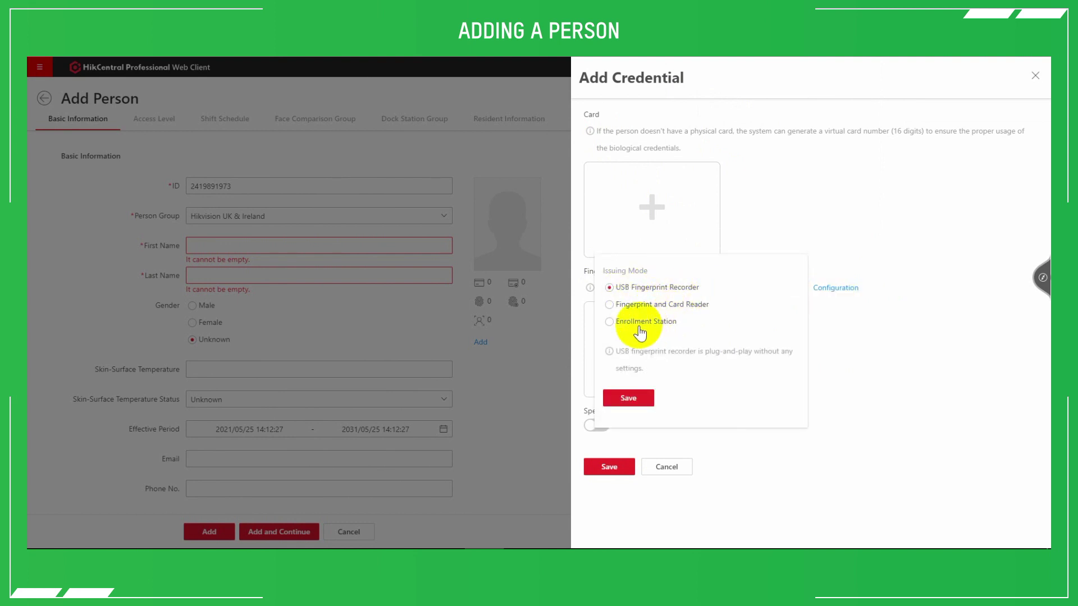
left_click(870, 311)
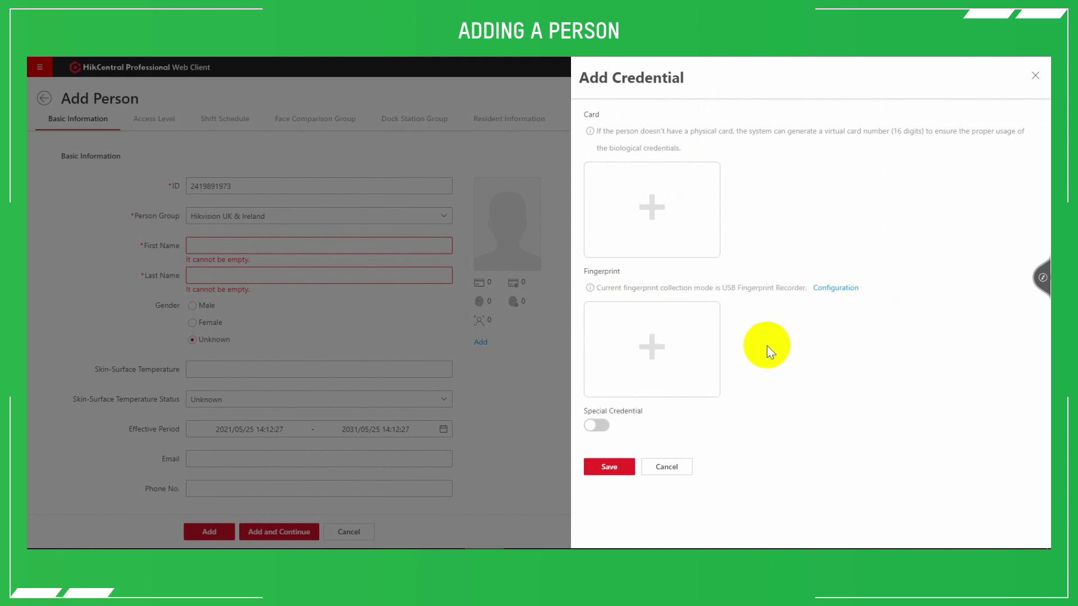
left_click(596, 427)
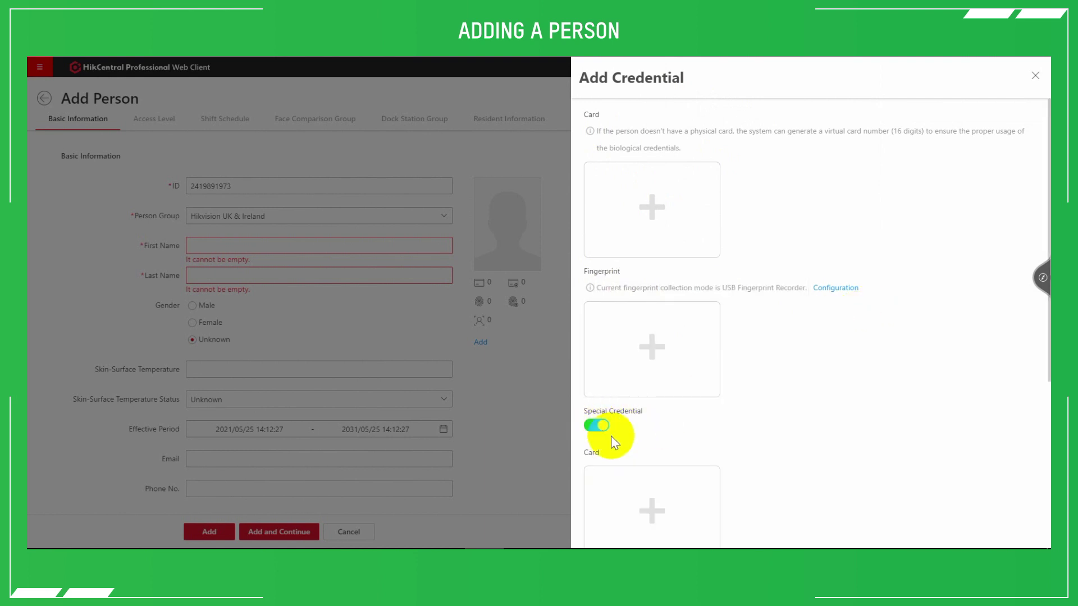
scroll(611, 436, "down", 4)
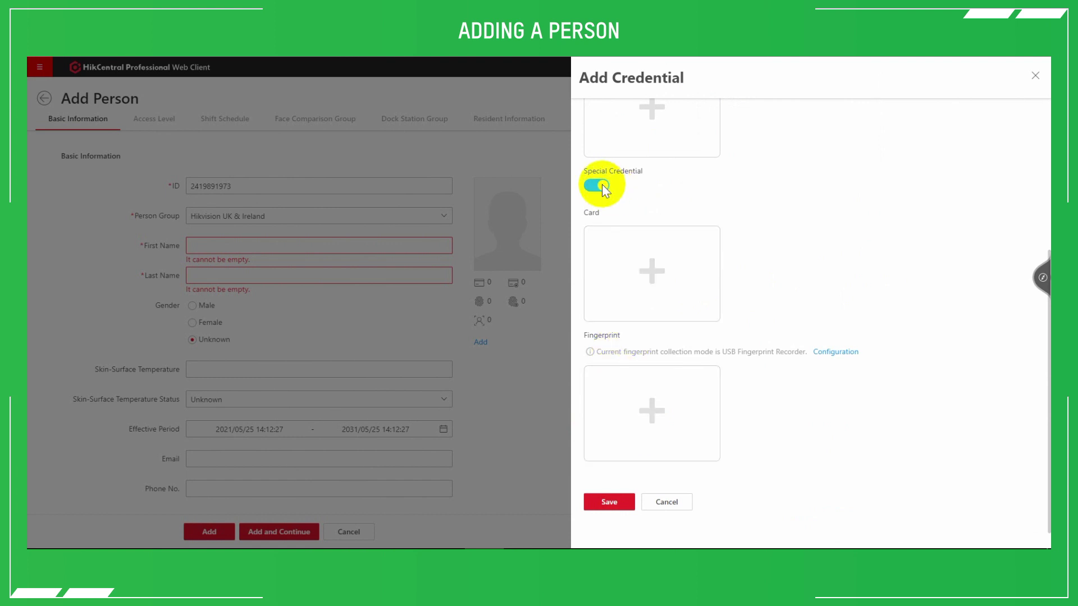
left_click(601, 187)
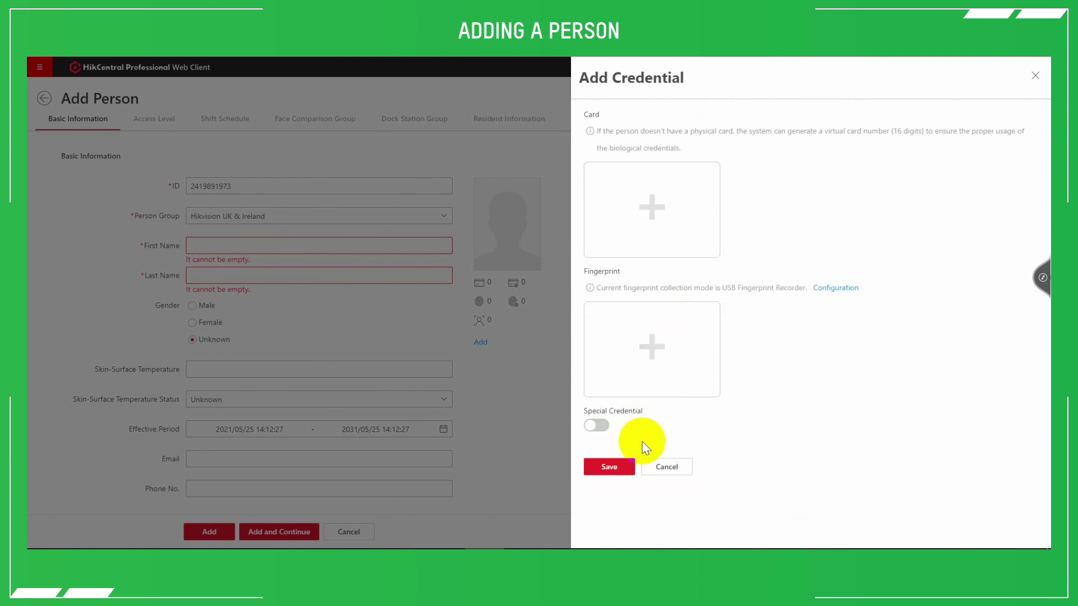
left_click(508, 439)
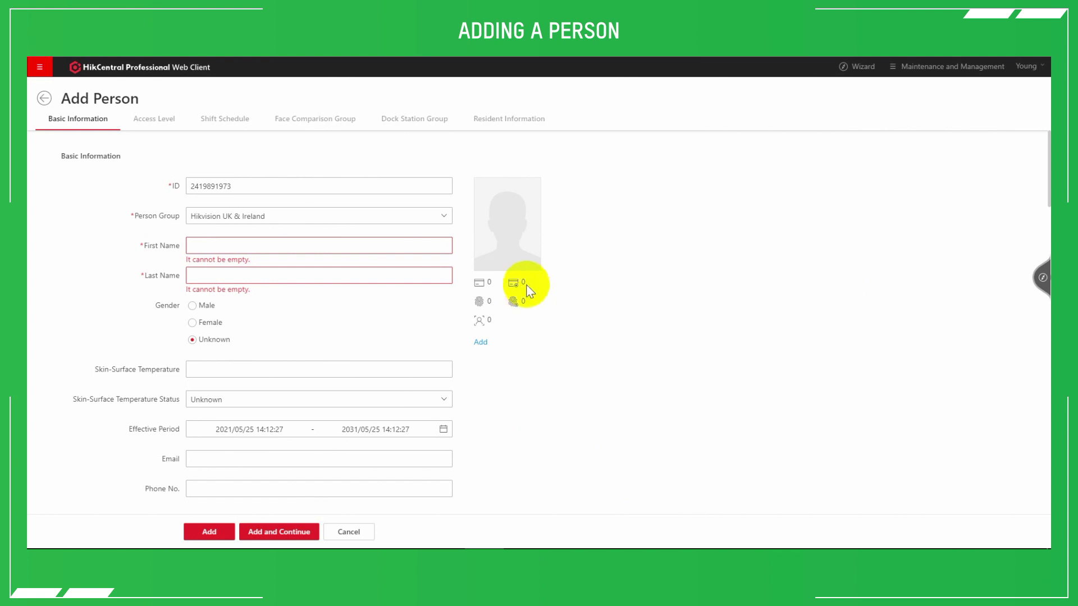
Step: Review the remaining person fields down to the Access Level section, and leave the Add Person form
scroll(525, 297, "down", 2)
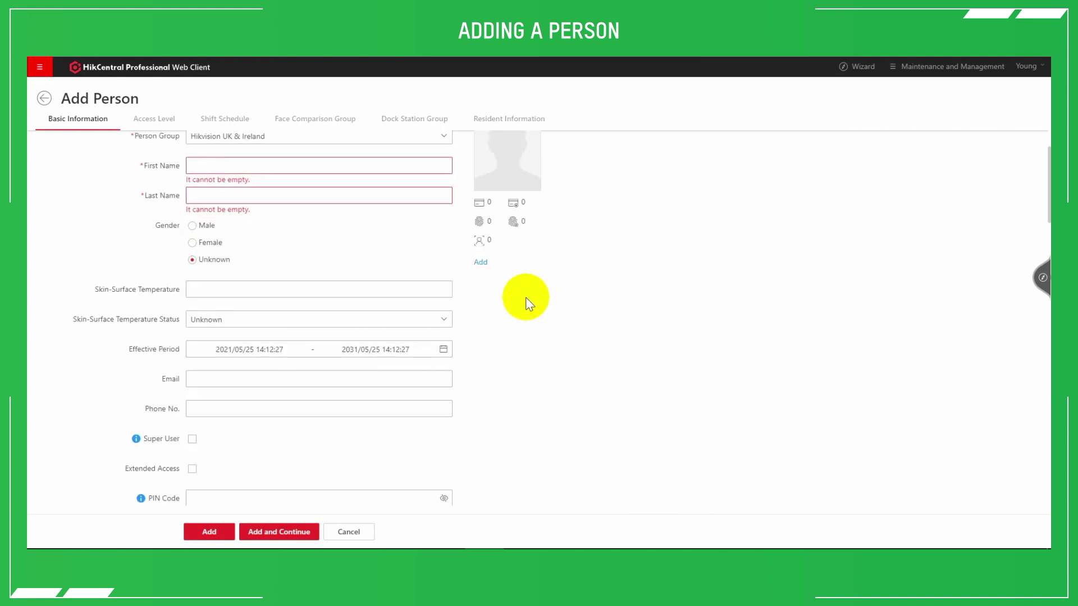
scroll(336, 392, "down", 2)
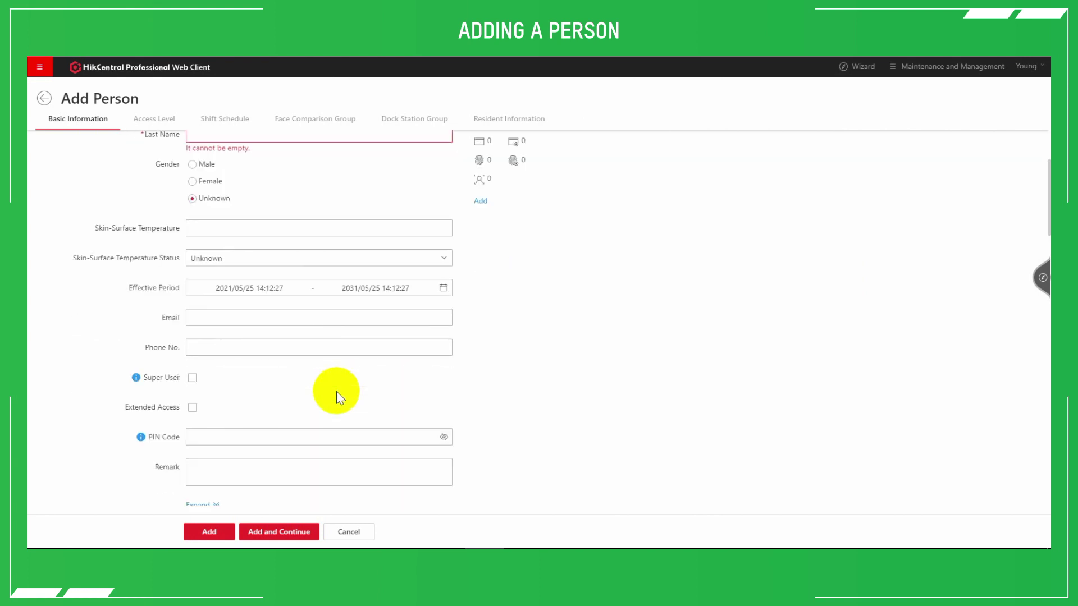
scroll(335, 392, "down", 3)
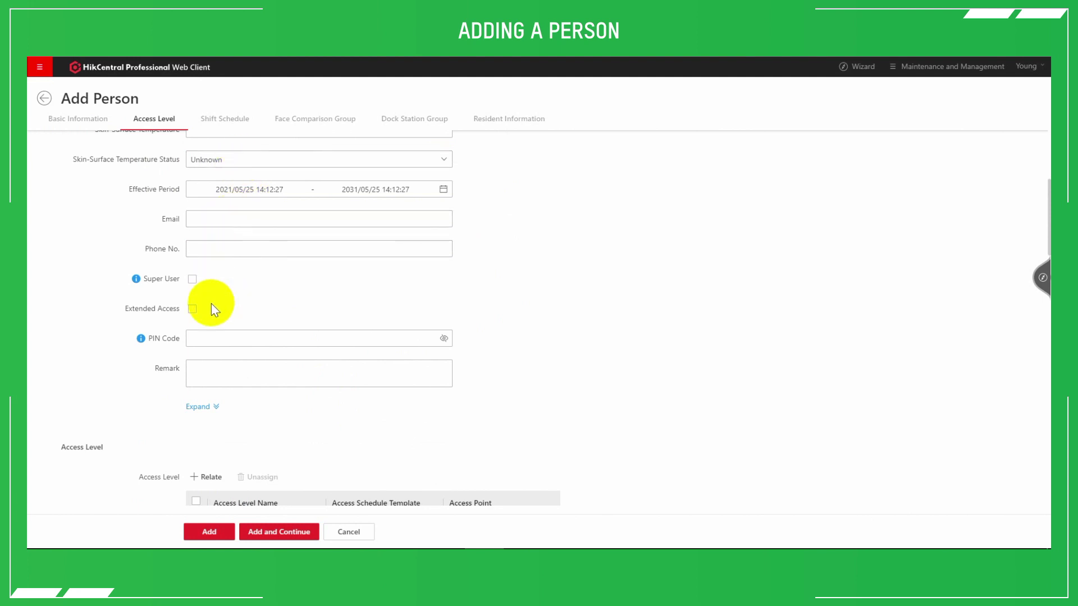
left_click(211, 529)
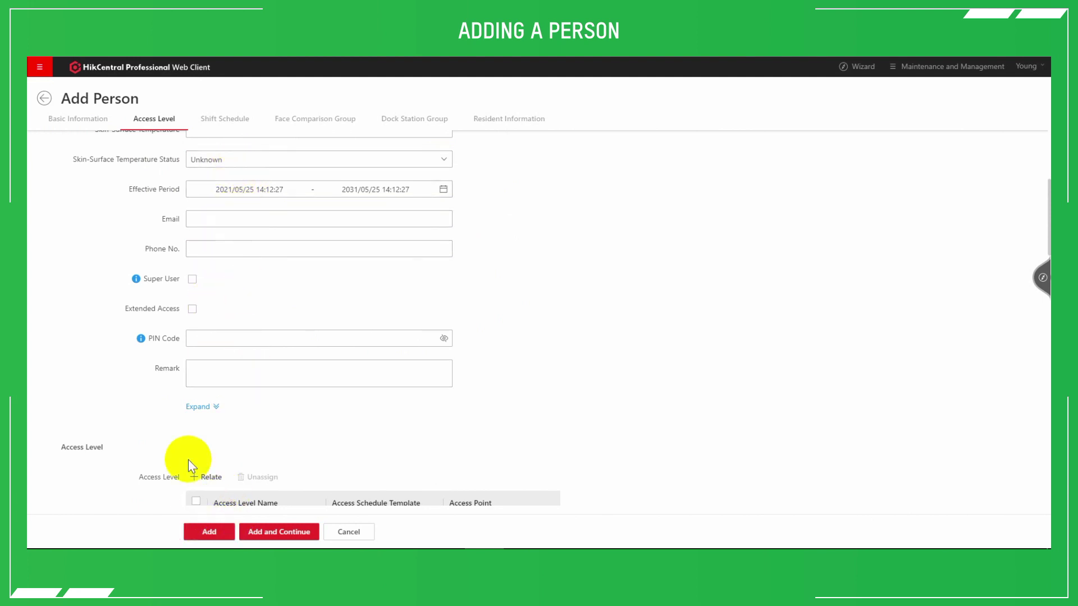
left_click(44, 99)
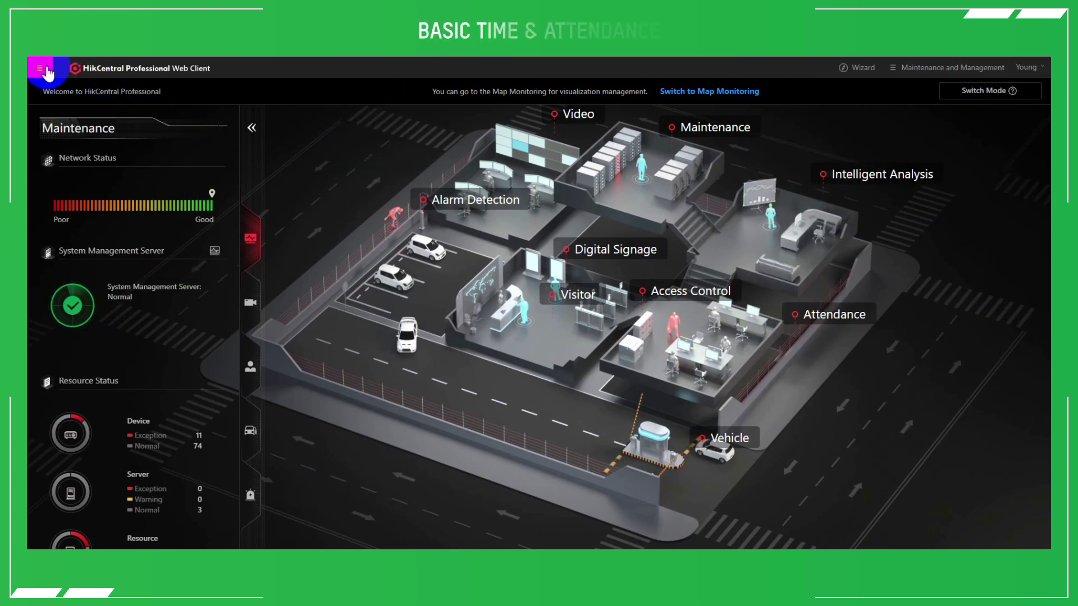
Step: Open the Attendance Check Point list in the basic settings of the Time & Attendance module
left_click(43, 66)
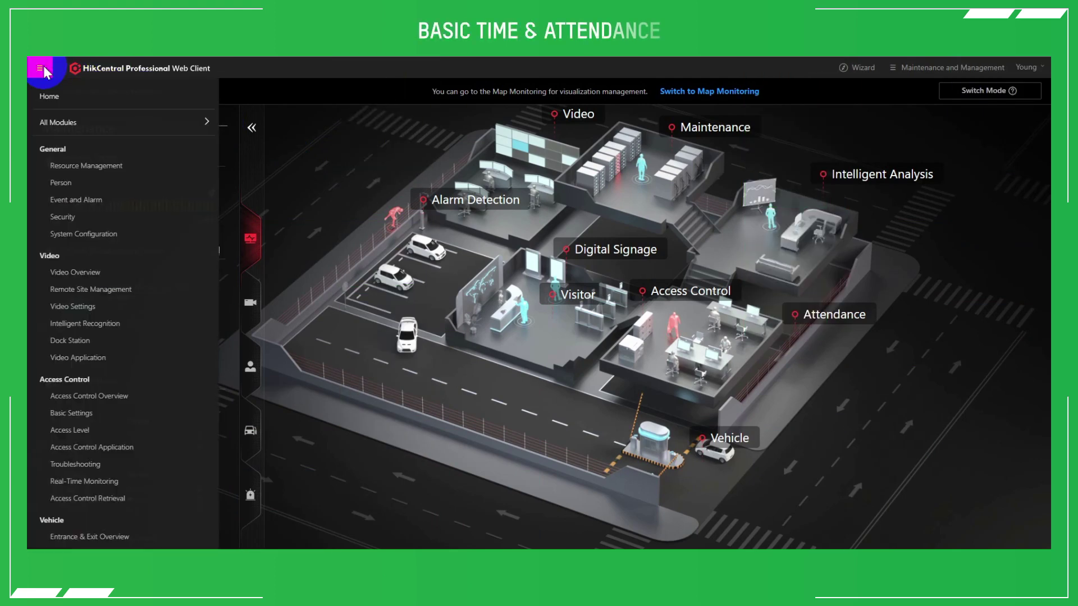
scroll(106, 261, "down", 8)
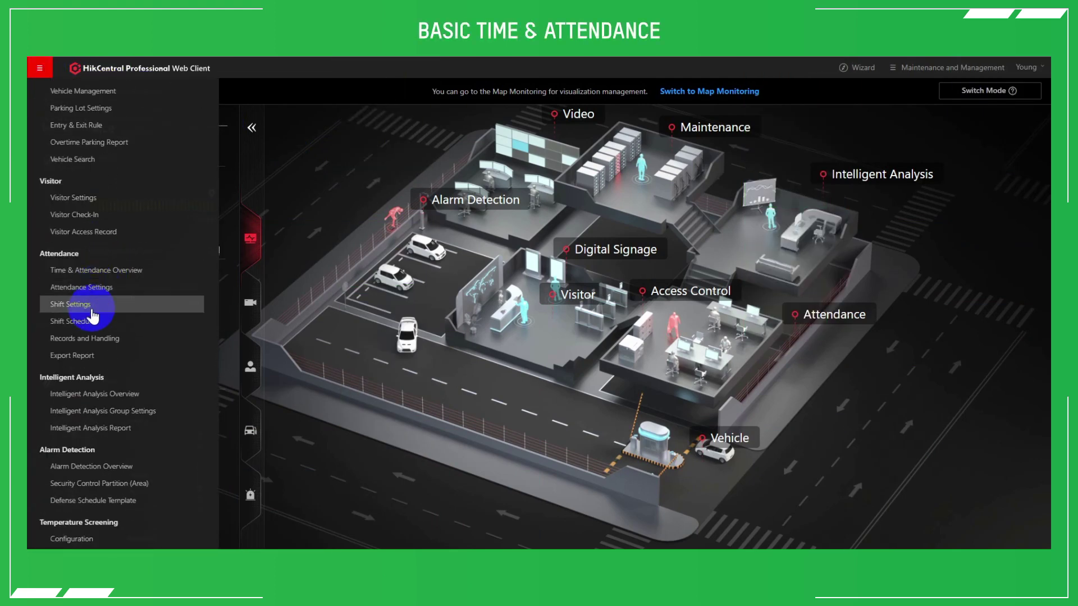
left_click(85, 271)
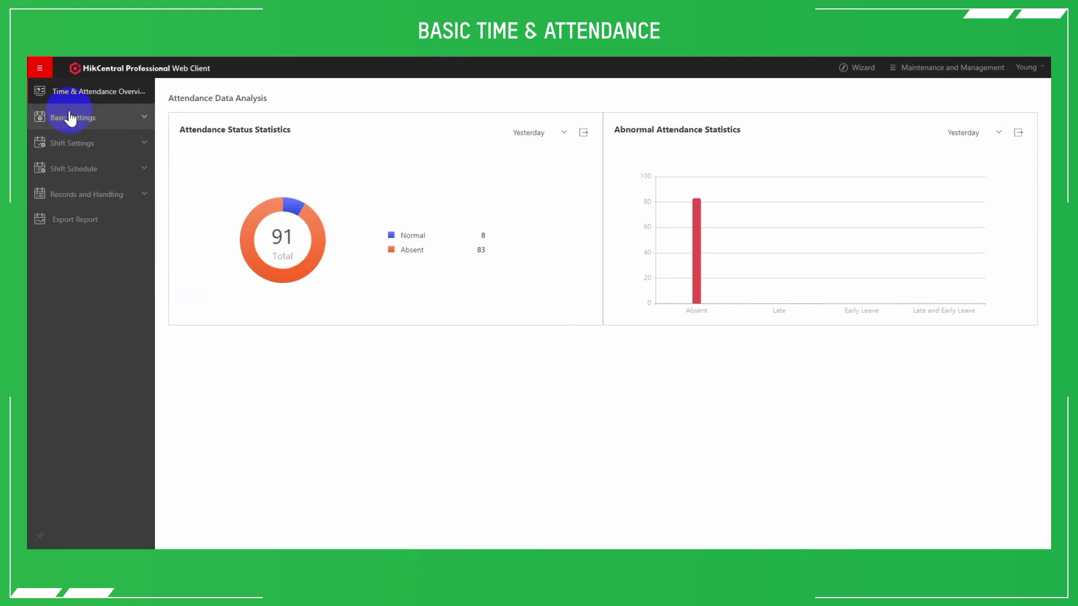
left_click(69, 118)
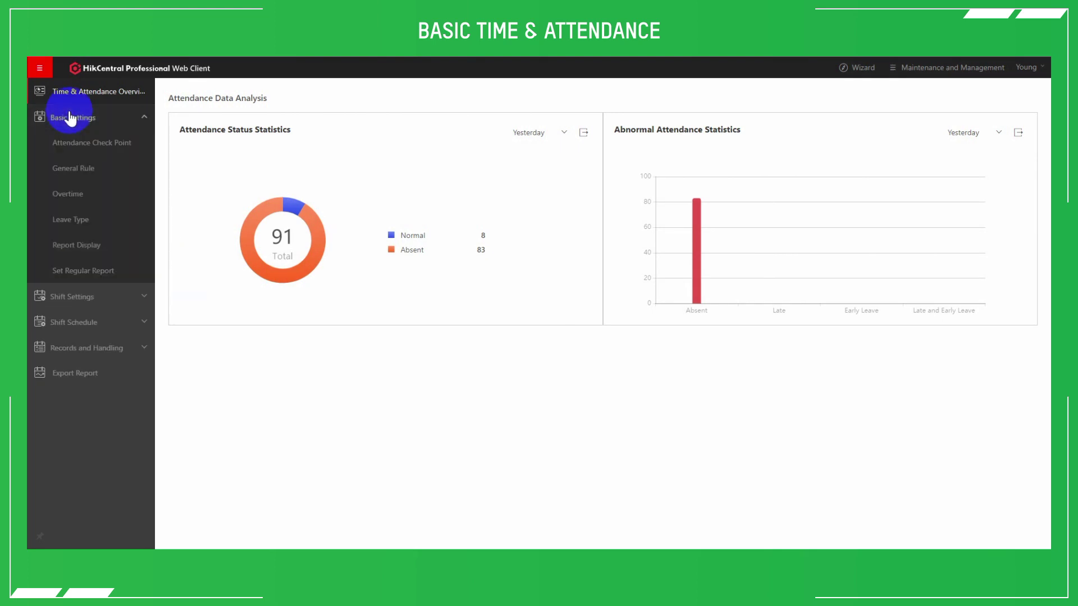
left_click(77, 147)
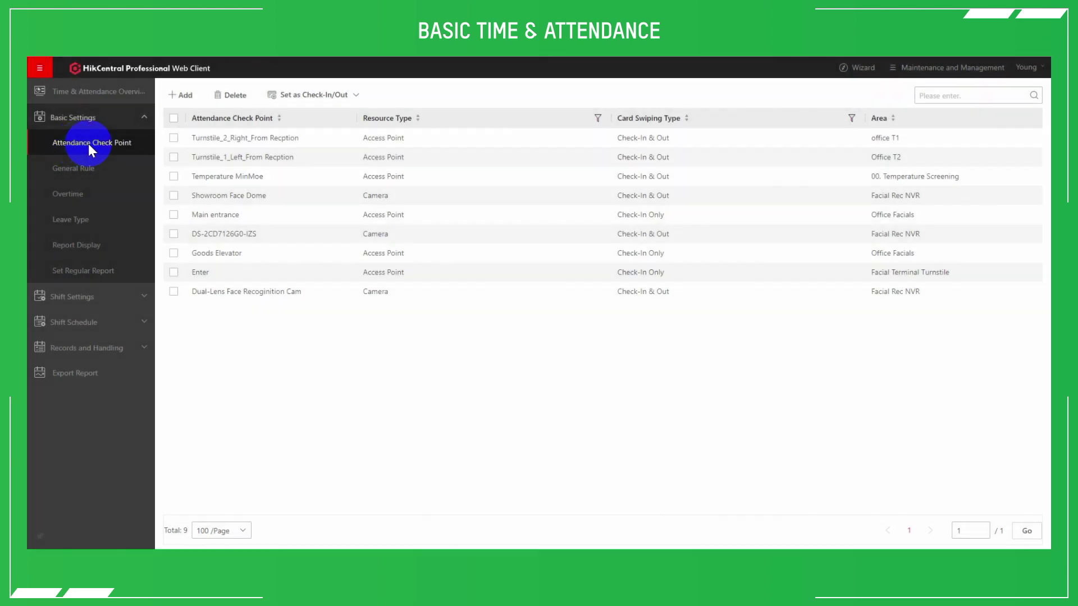
Step: Try a Check-Out Only attendance check point for the Rear of show room training door under Controler, and leave the form without adding it
left_click(173, 96)
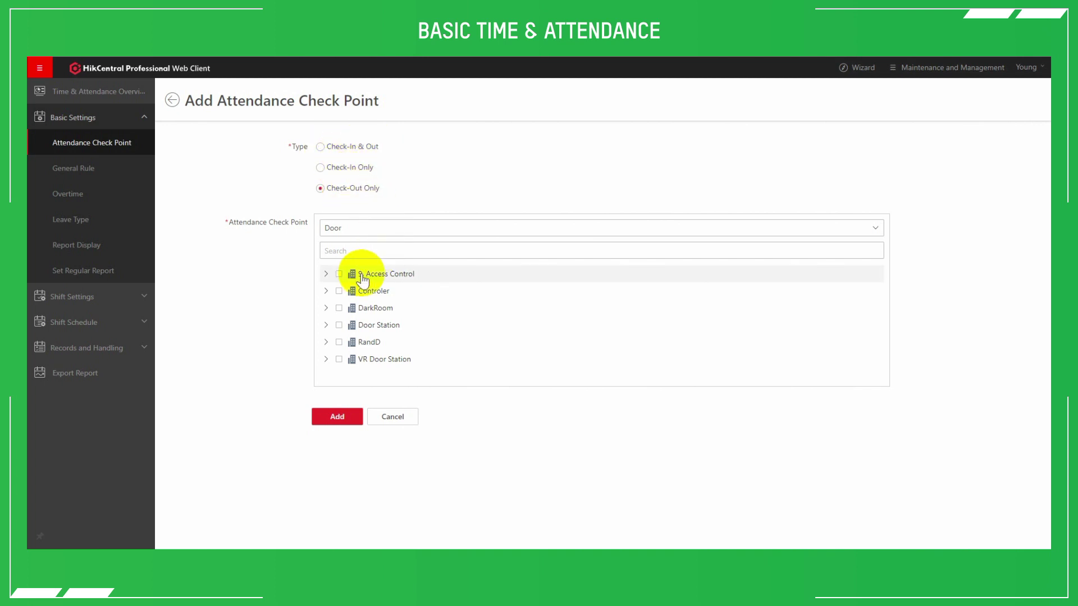
left_click(327, 291)
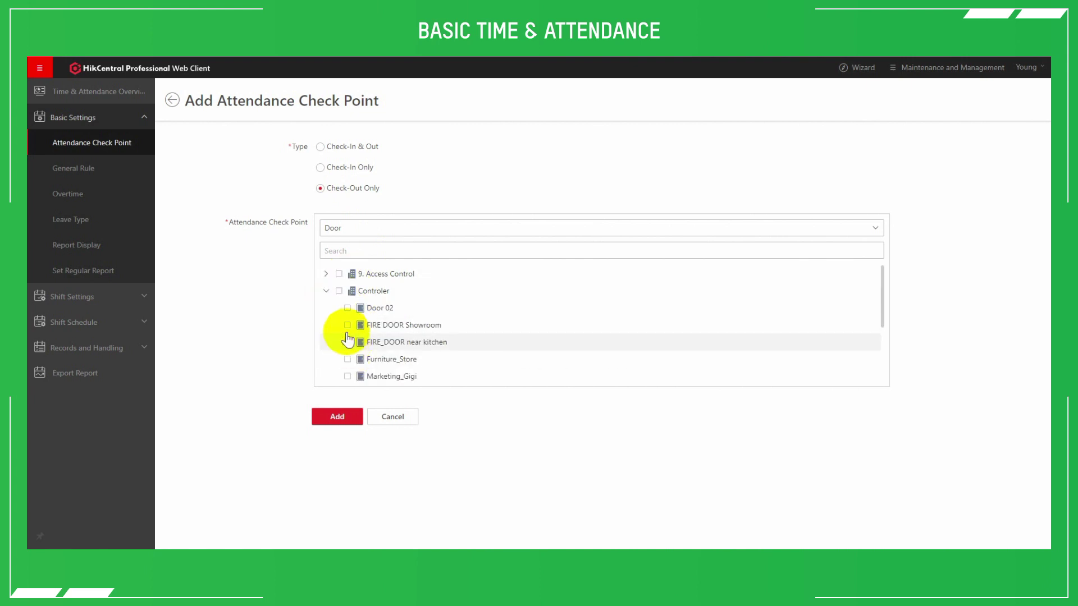
scroll(348, 309, "down", 3)
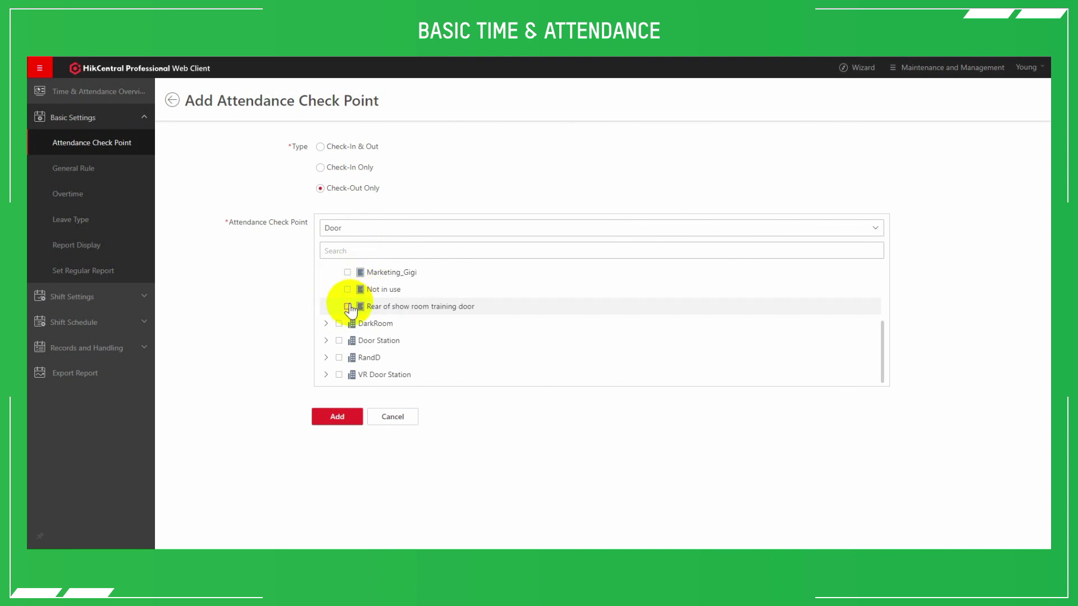
left_click(347, 307)
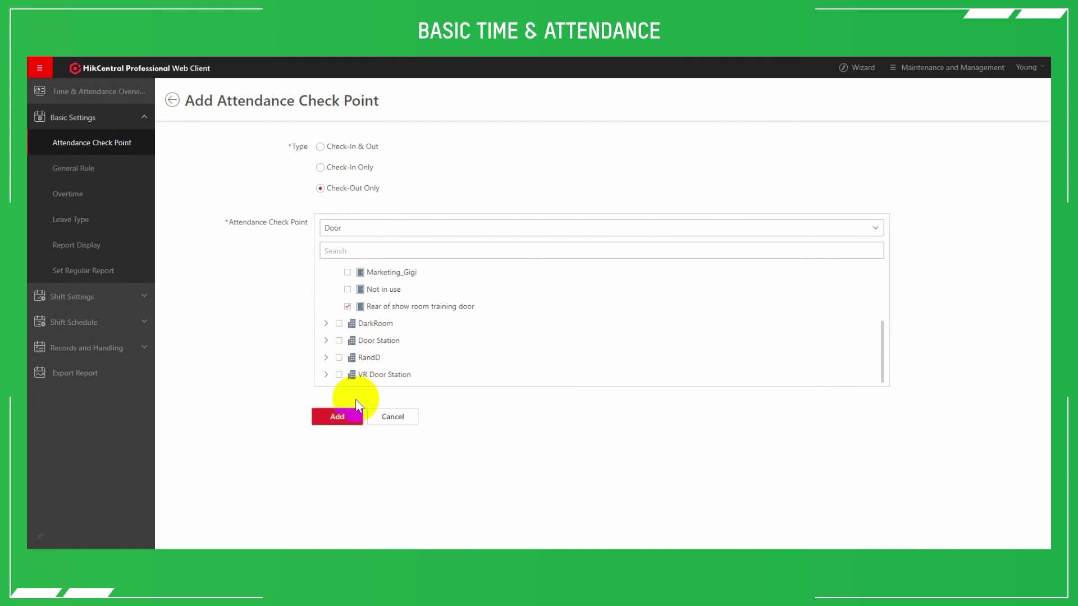
left_click(169, 104)
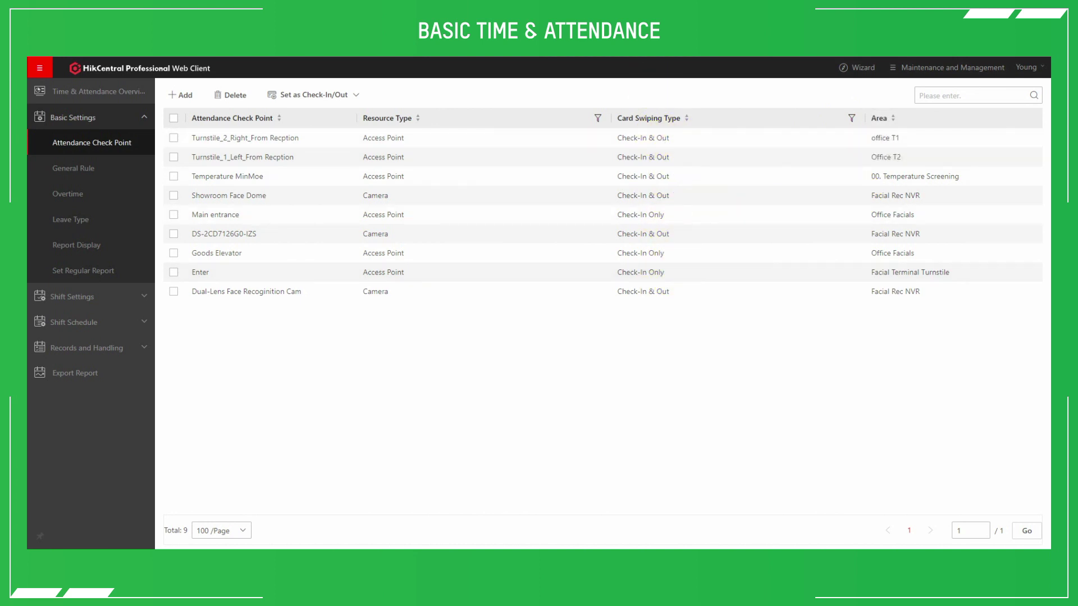
Step: Start a new timetable in the shift settings, compare the Man-Hour Shift type, keep Normal Shift and name the timetable test
left_click(86, 302)
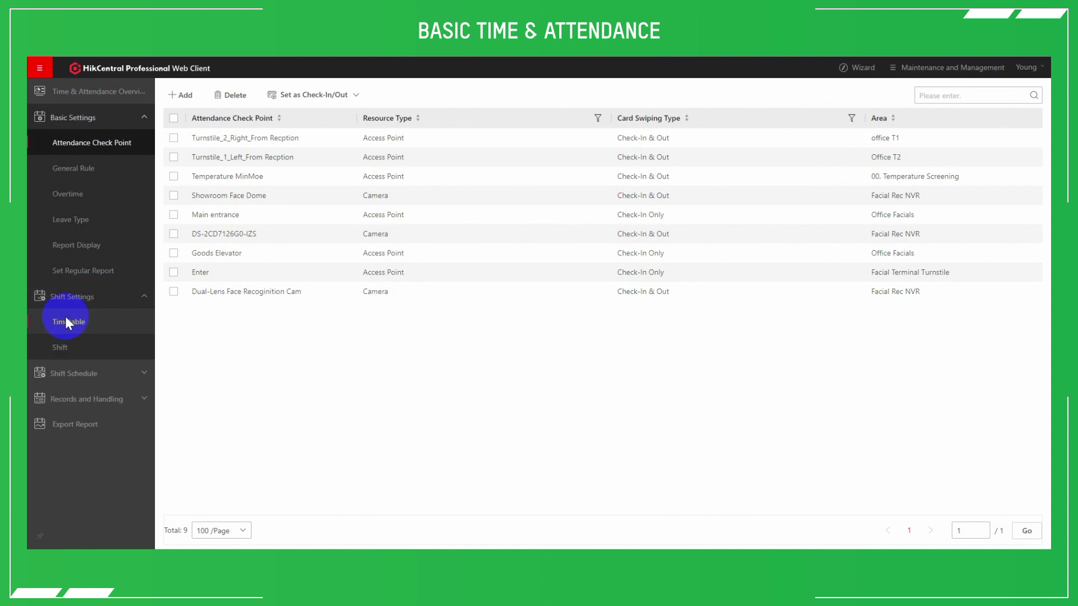
left_click(66, 323)
left_click(184, 95)
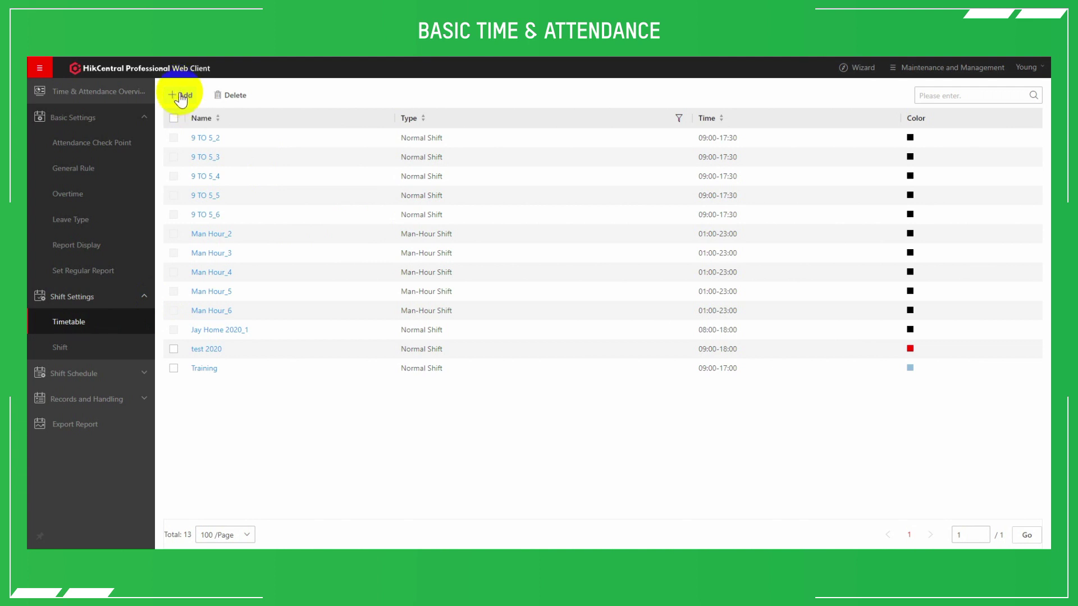
left_click(181, 96)
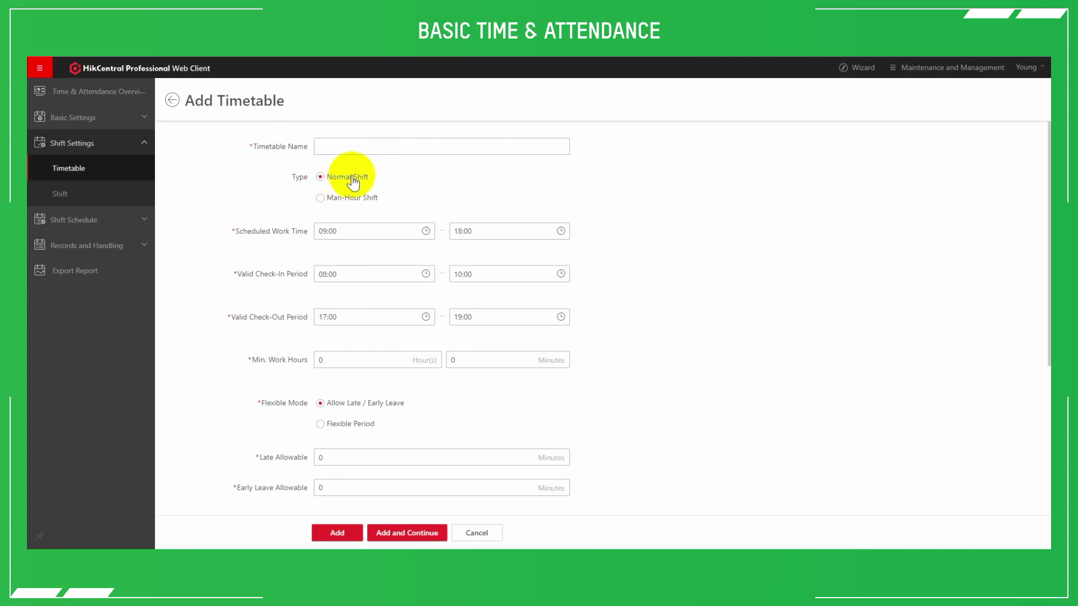
left_click(323, 198)
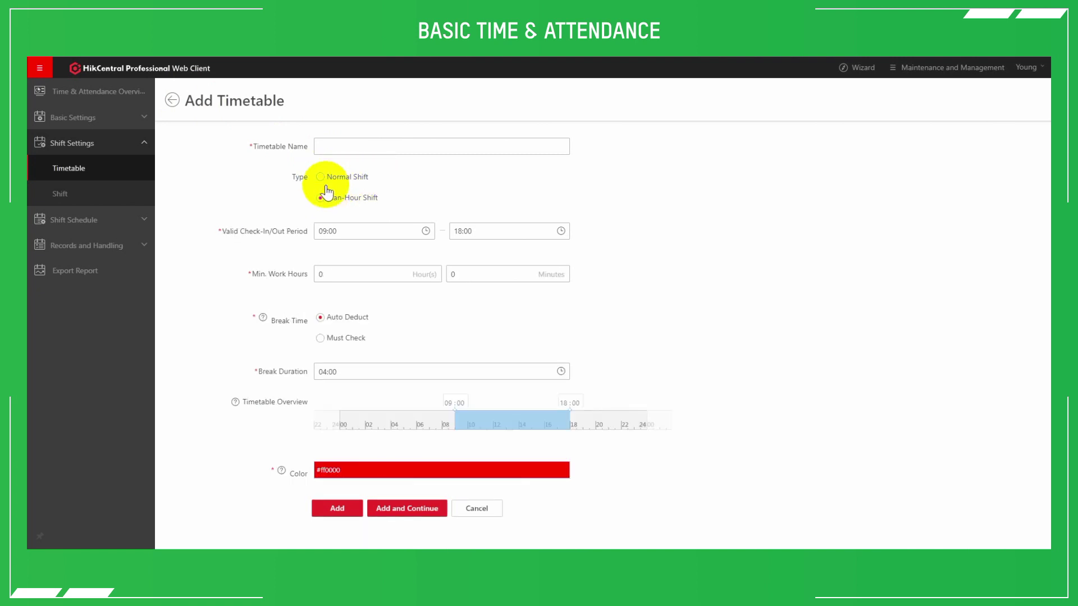
left_click(325, 178)
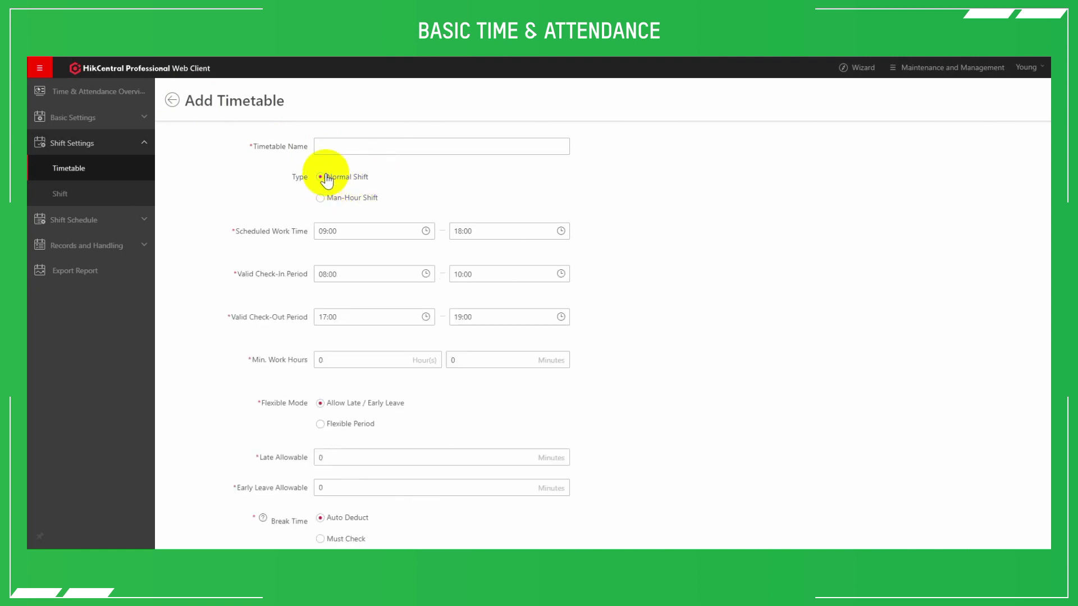
left_click(339, 144)
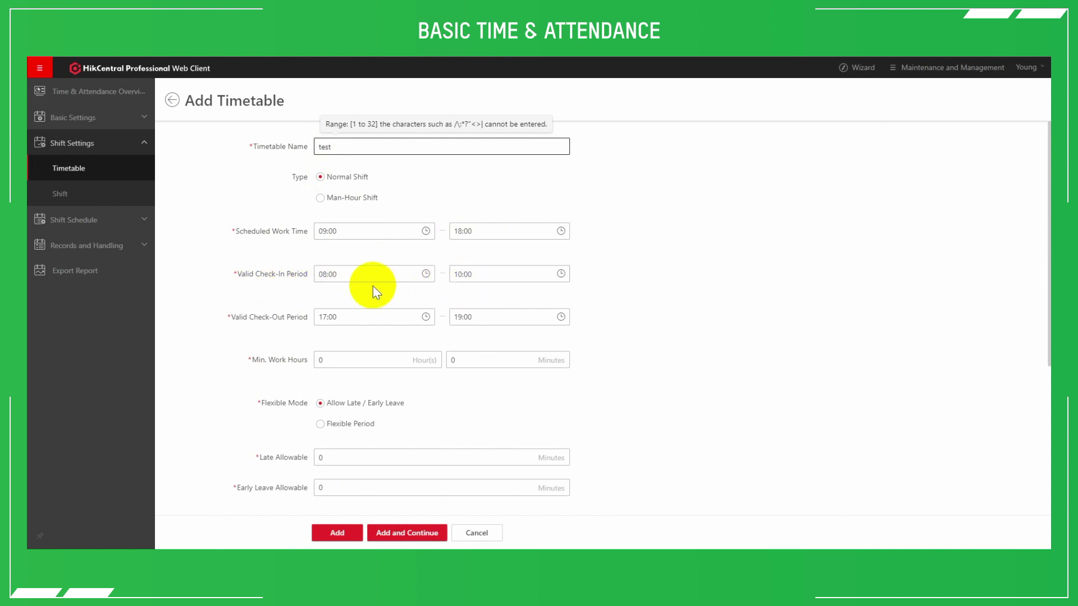
Step: Review the scheduled and check-out times, and set the timetable's minimum work hours to 8 hours
scroll(331, 275, "down", 2)
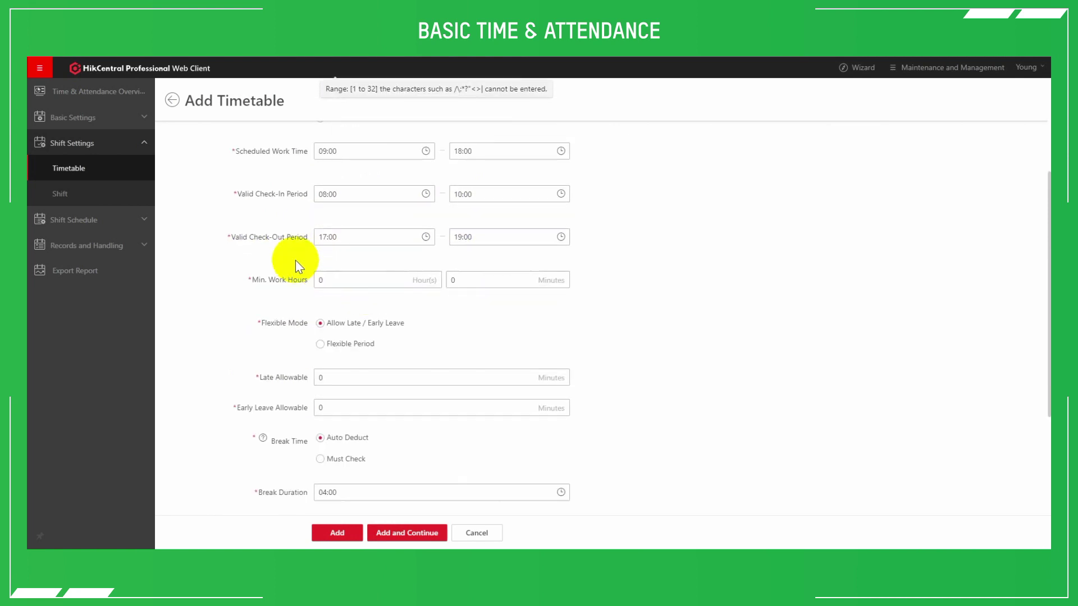
left_click(332, 237)
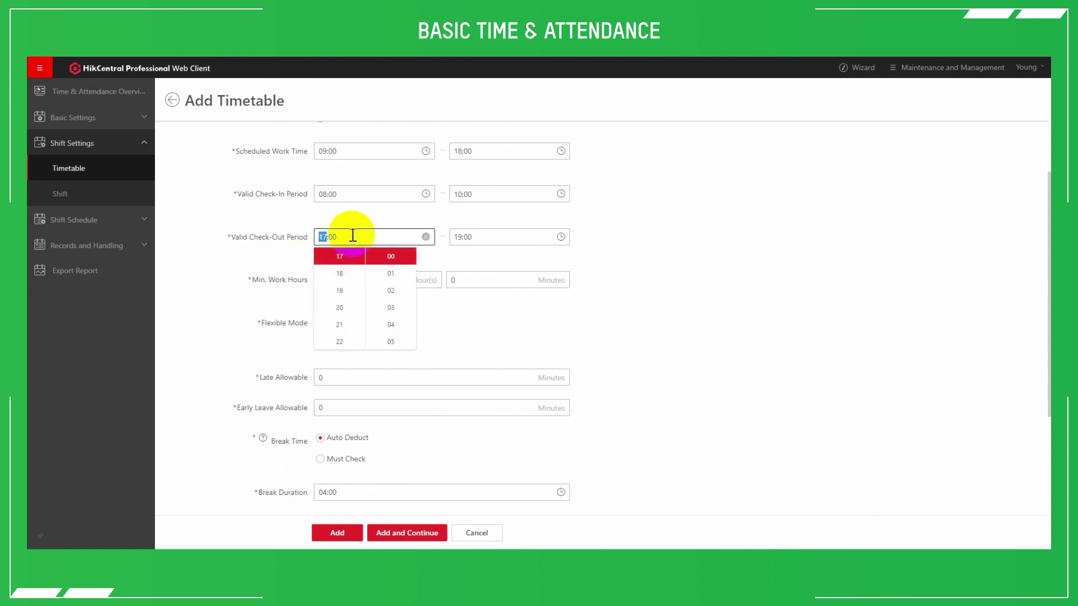
left_click(290, 245)
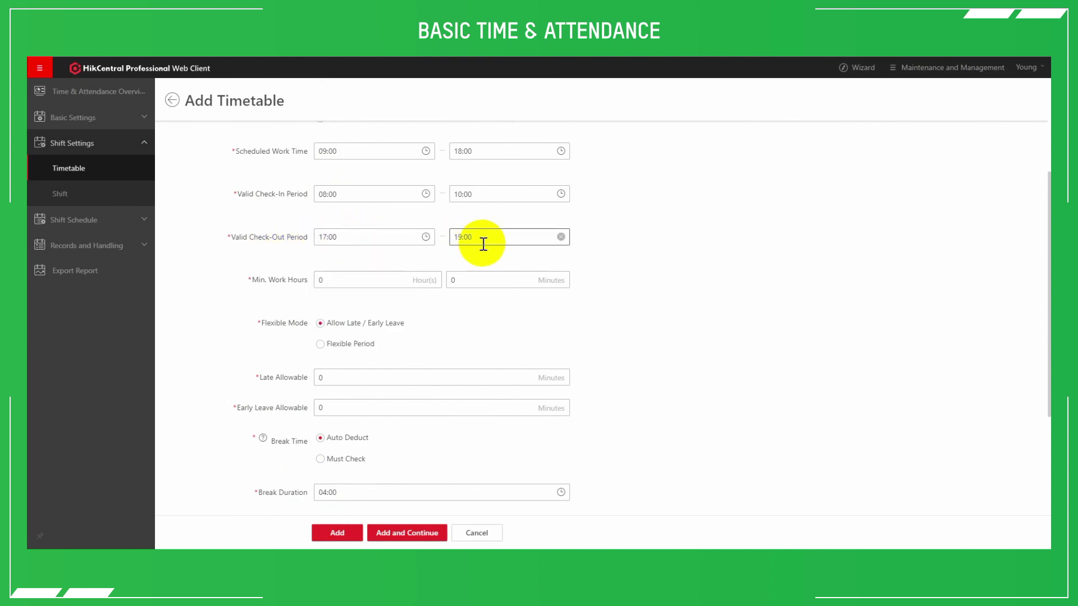
mouse_move(322, 279)
left_mouse_down()
mouse_move(344, 279)
mouse_move(310, 287)
left_mouse_up()
type("8")
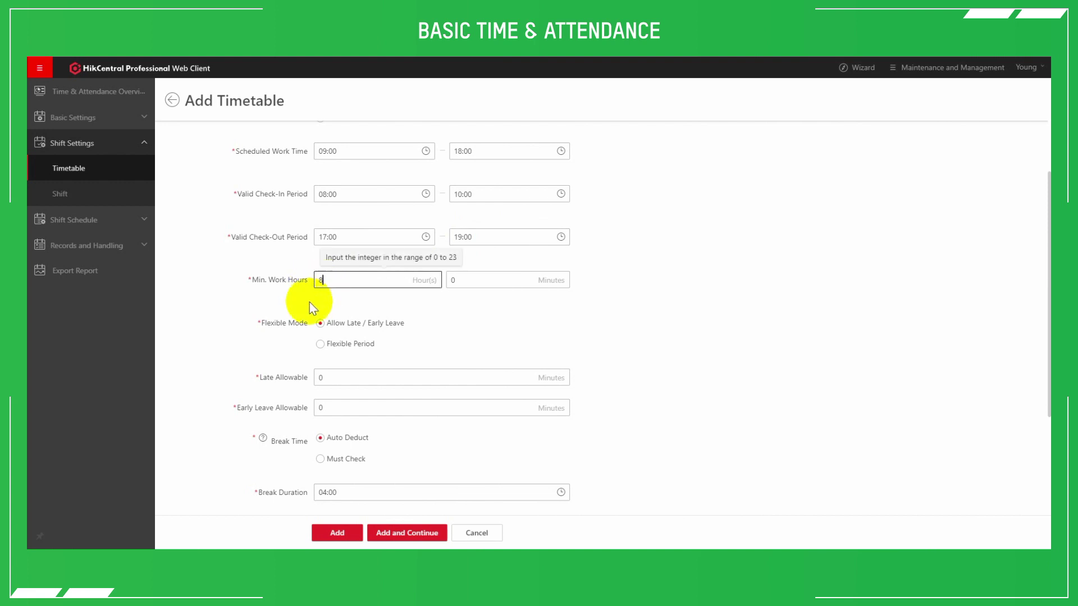
left_click(479, 315)
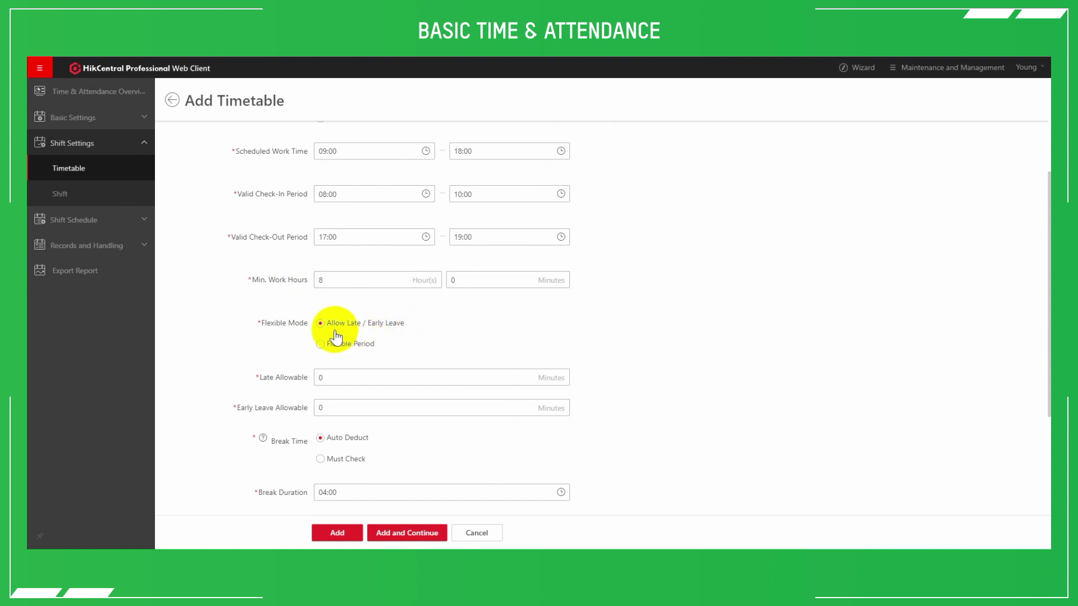
Step: Set both the late allowance and the early leave allowance of the timetable to 15 minutes
scroll(345, 334, "down", 3)
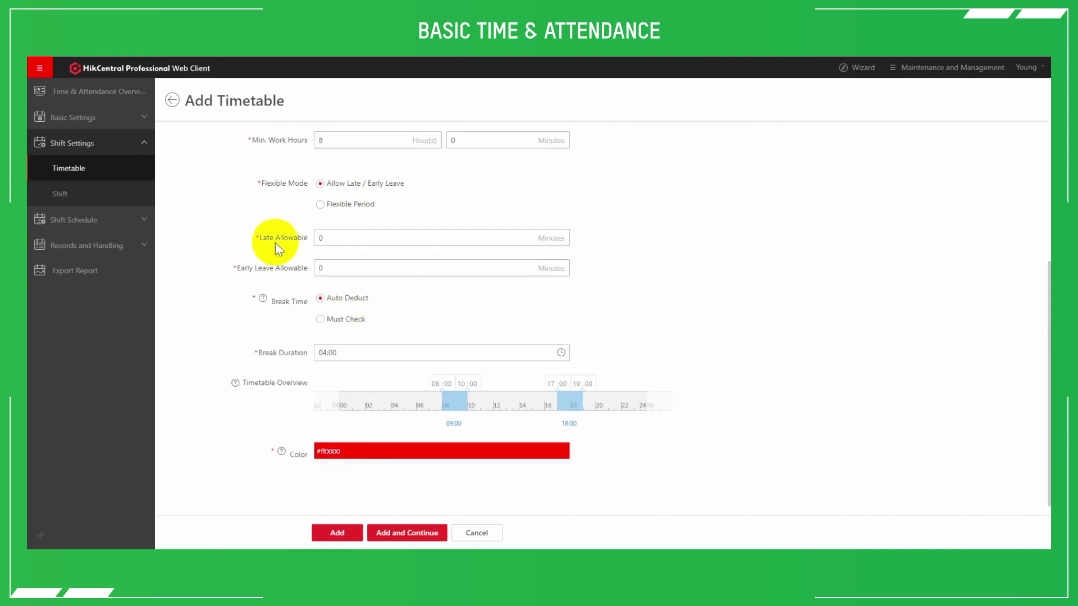
double_click(326, 238)
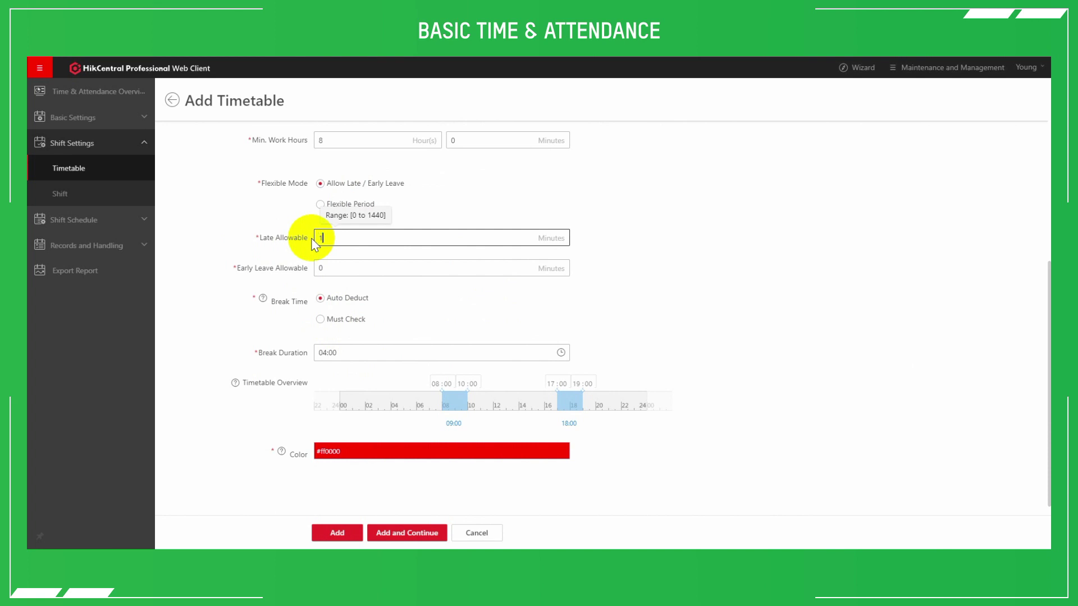
left_click(480, 191)
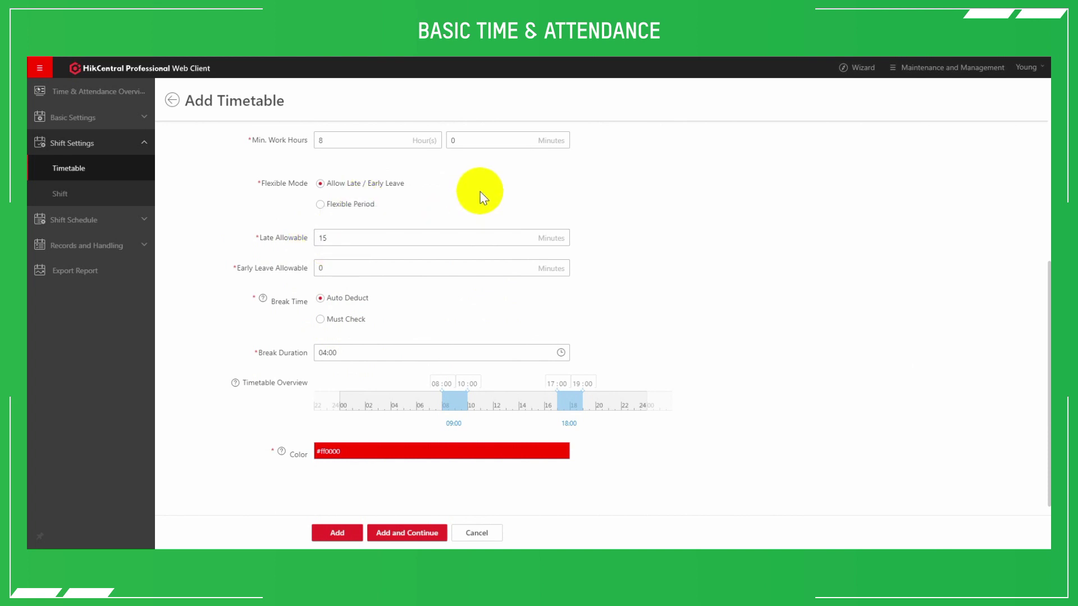
double_click(329, 269)
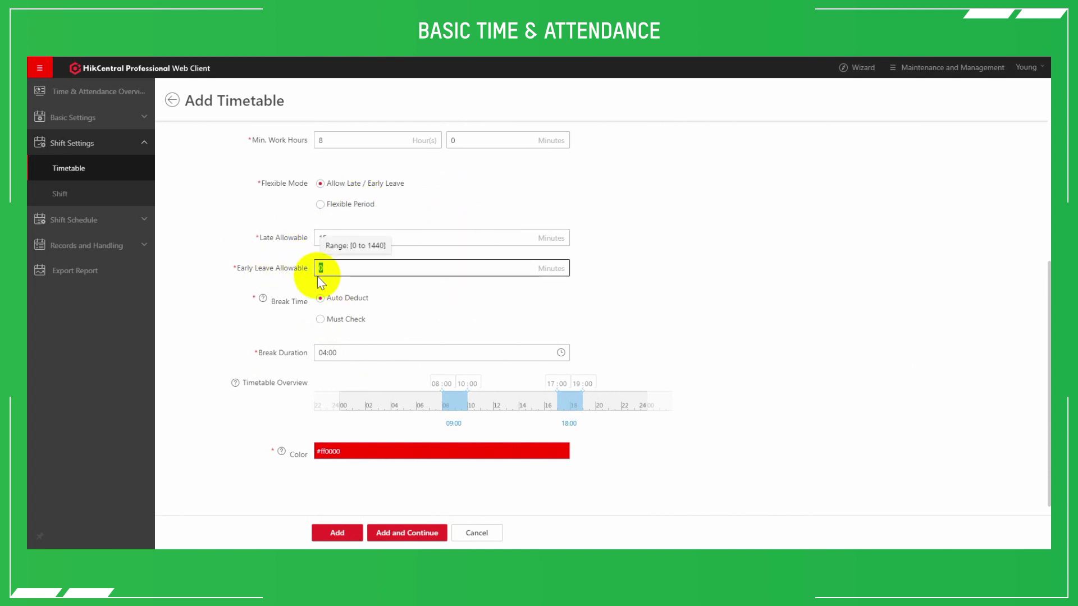
type("15")
left_click(671, 253)
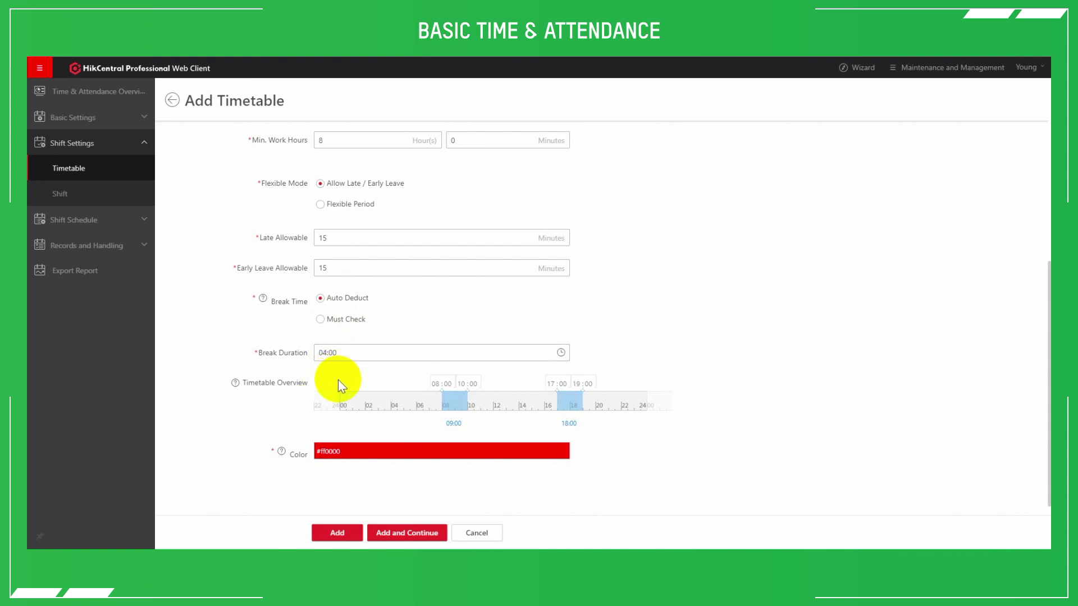
Step: Set the timetable's break duration to 01:00
left_click(359, 356)
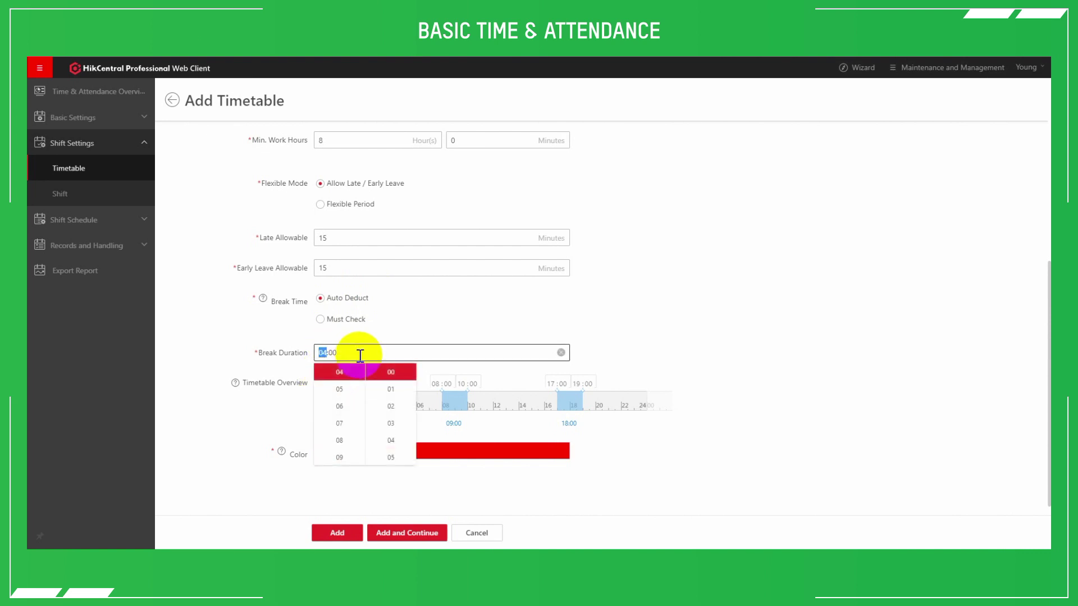
scroll(344, 397, "up", 2)
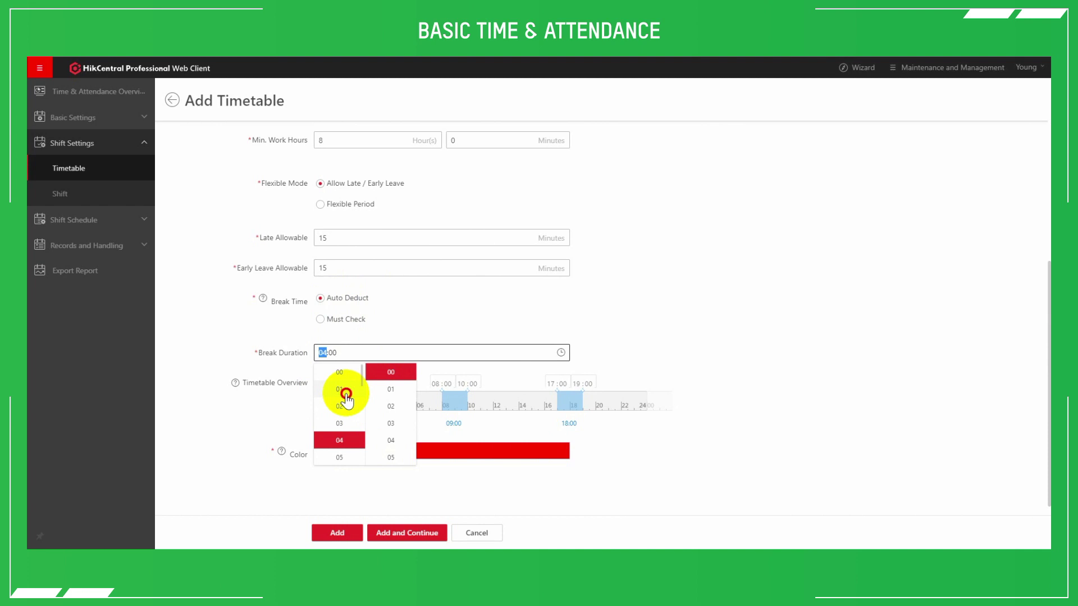
left_click(340, 389)
left_click(615, 337)
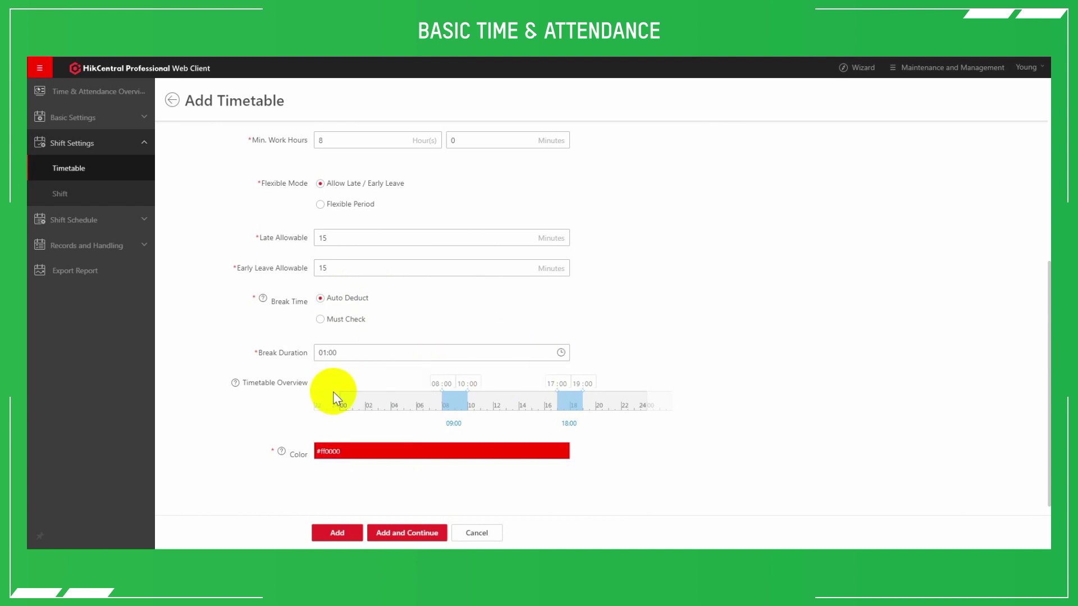
Step: Check the help notes for the timetable overview and color, and change the timetable color to #f25959
mouse_move(233, 384)
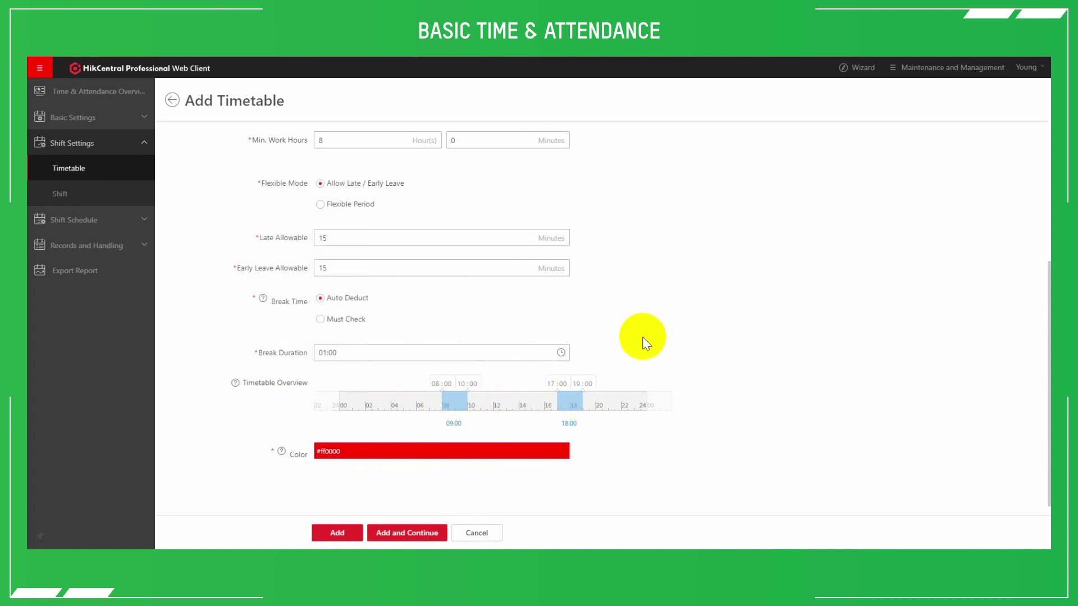
mouse_move(281, 453)
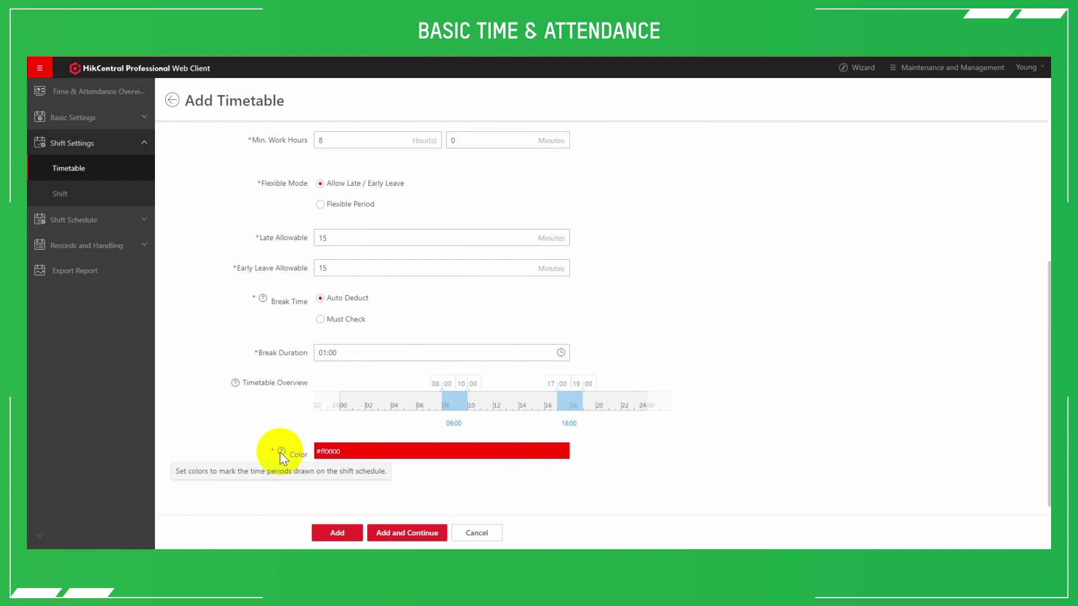
left_click(349, 450)
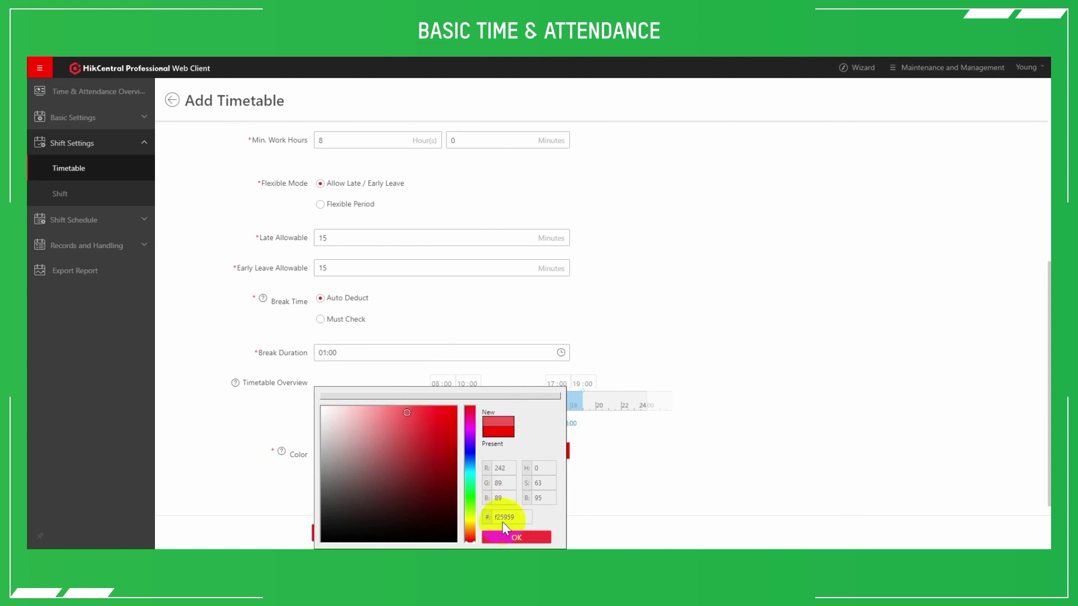
left_click(517, 537)
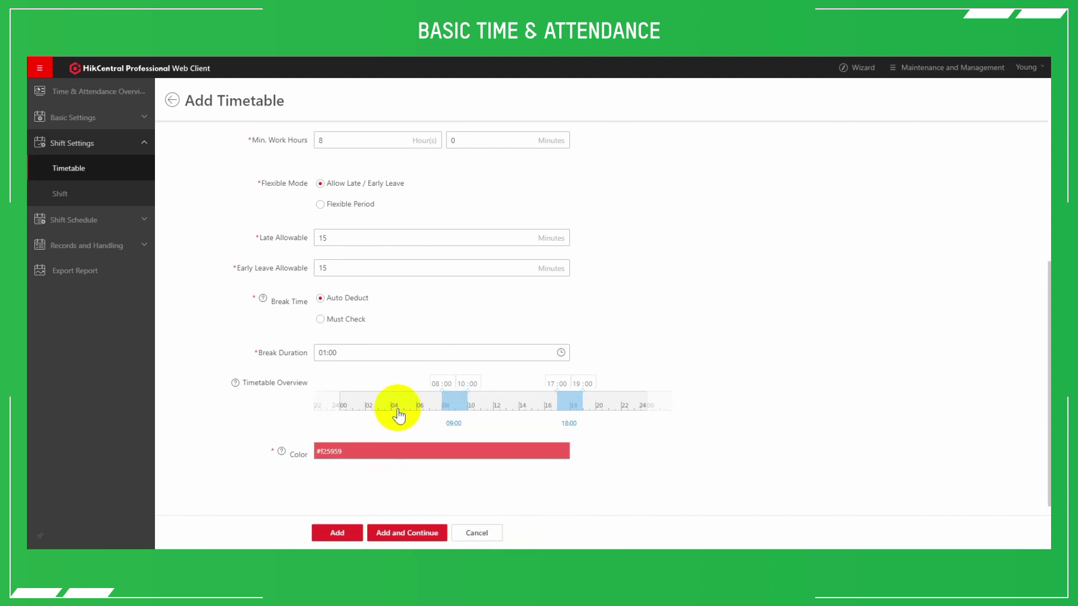
Step: Compare the two flexible modes of the timetable and select Flexible Period
scroll(370, 385, "up", 3)
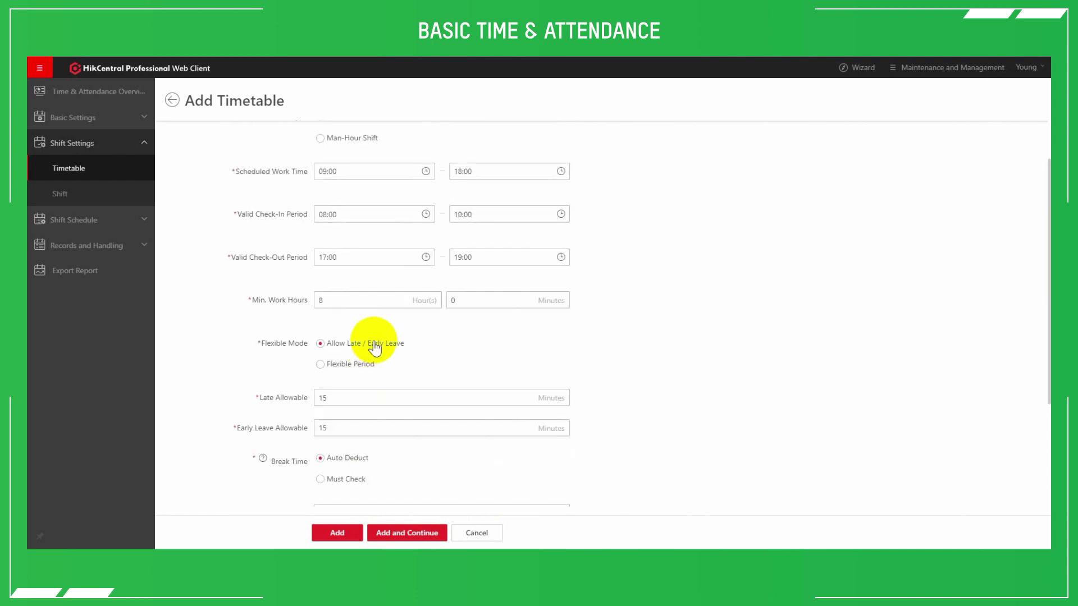
left_click(324, 366)
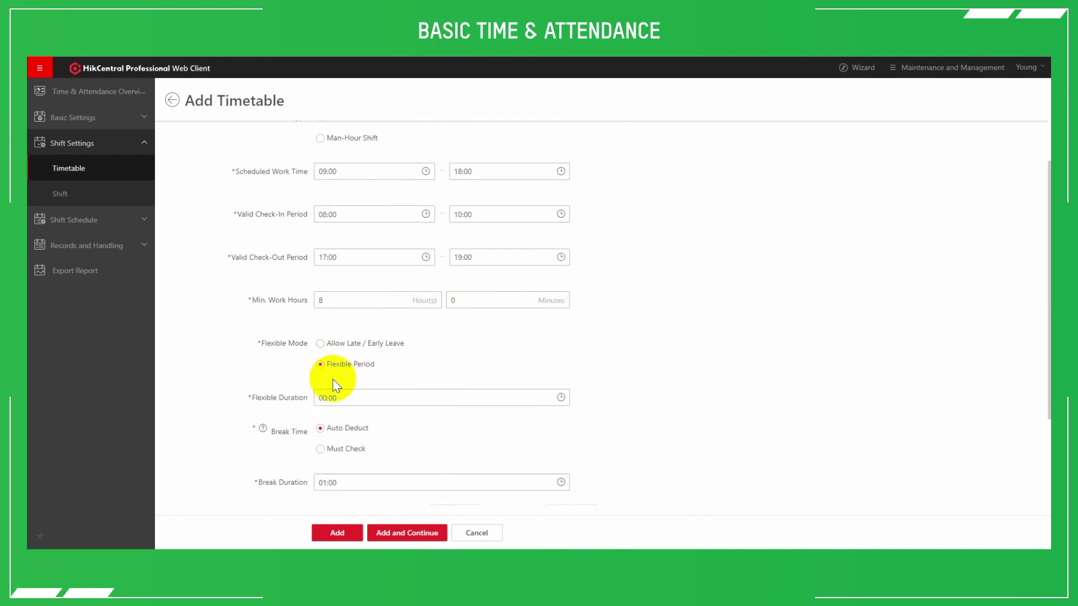
scroll(346, 416, "down", 3)
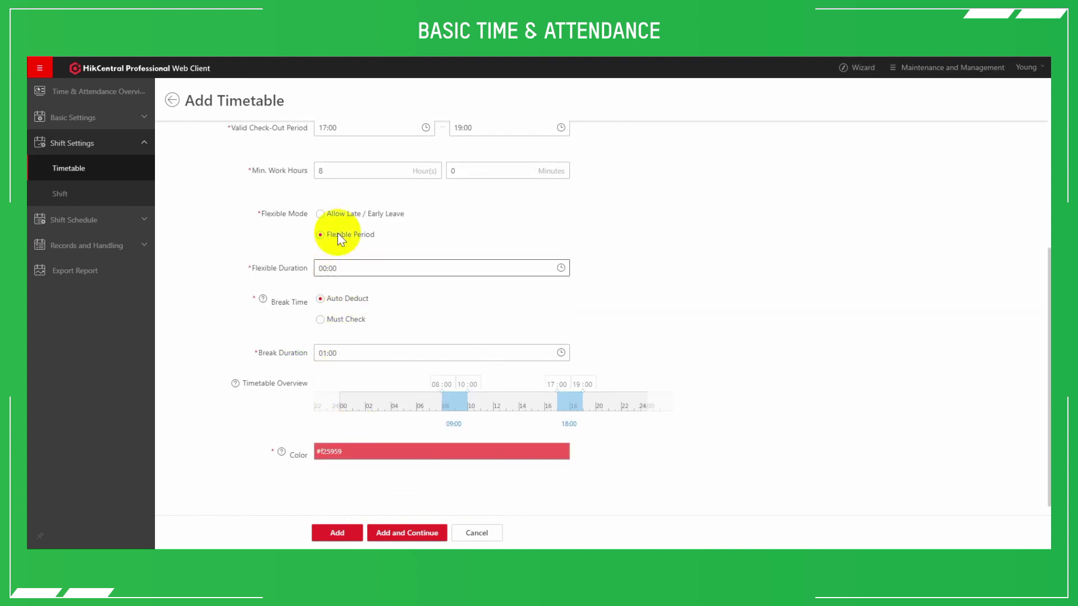
left_click(336, 214)
left_click(349, 243)
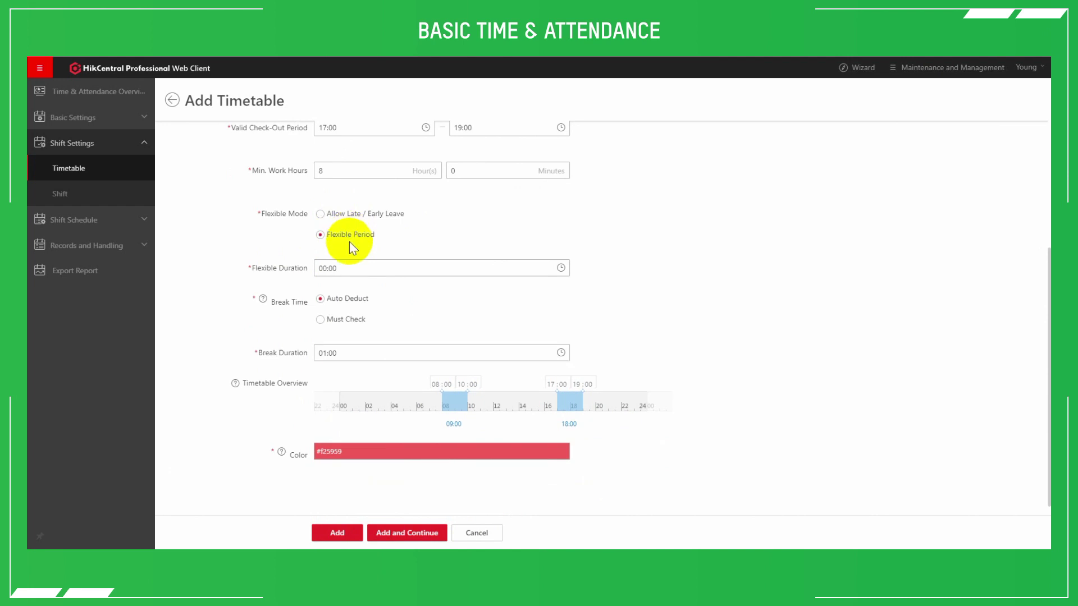
Step: Try a flexible duration of 00:30 for the timetable's flexible period
left_click(334, 269)
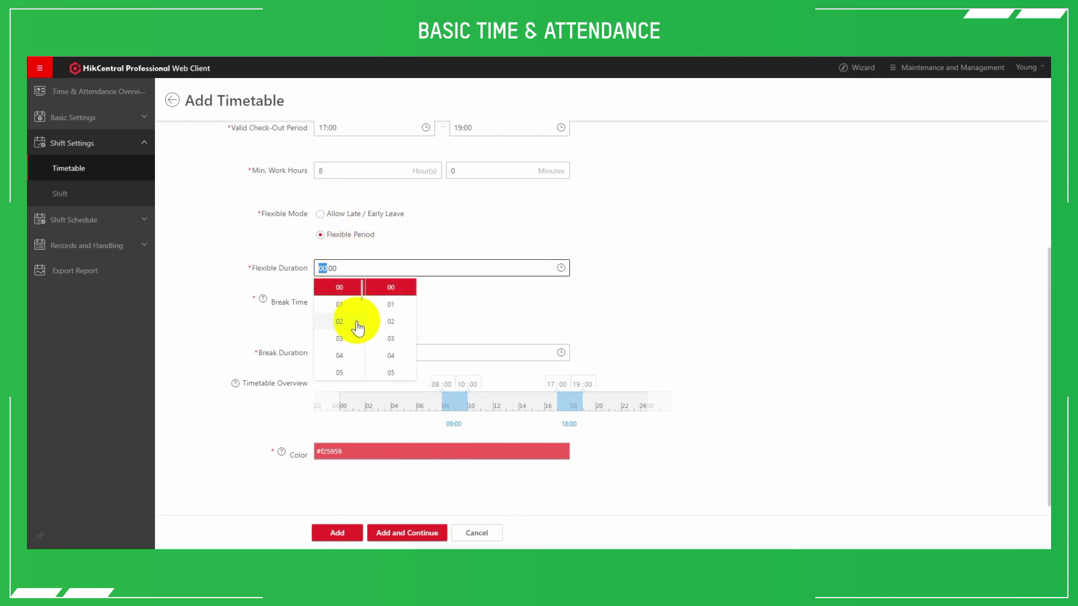
scroll(356, 330, "down", 2)
scroll(351, 328, "up", 2)
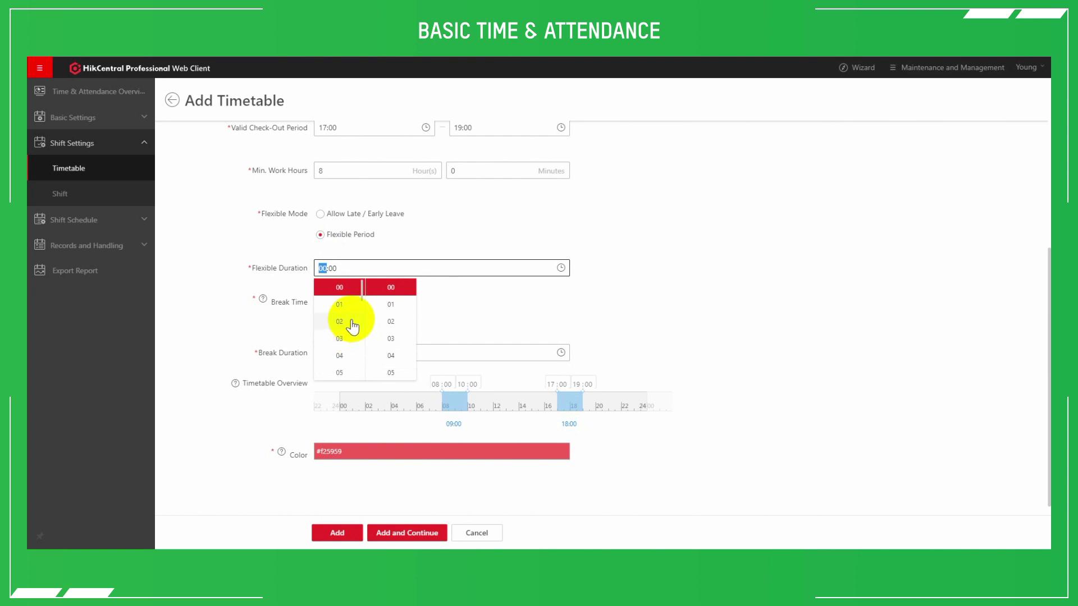
scroll(392, 303, "down", 2)
scroll(397, 335, "down", 2)
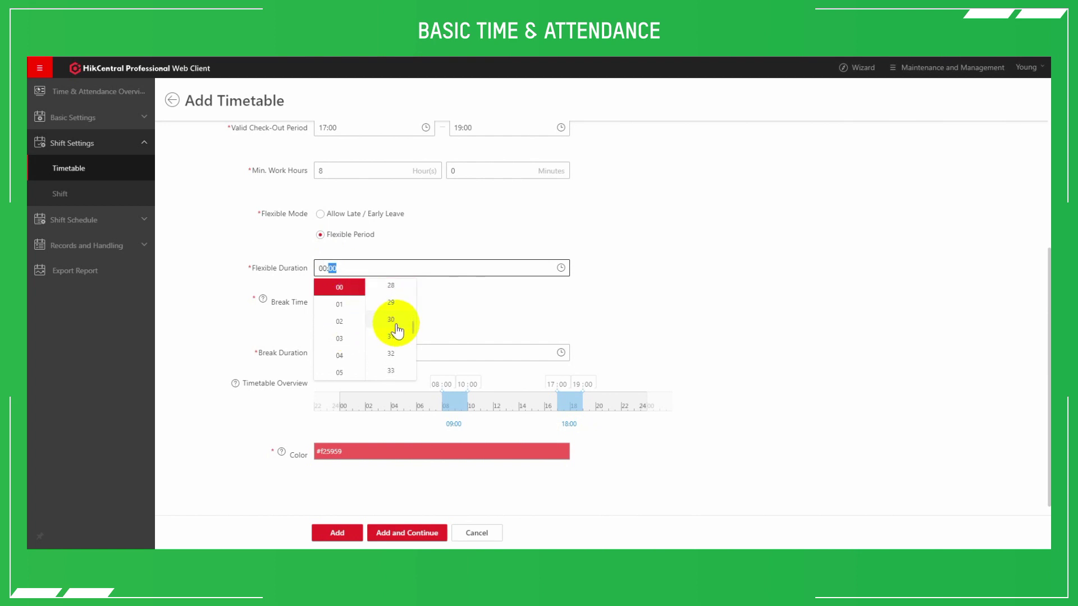
left_click(392, 320)
left_click(455, 298)
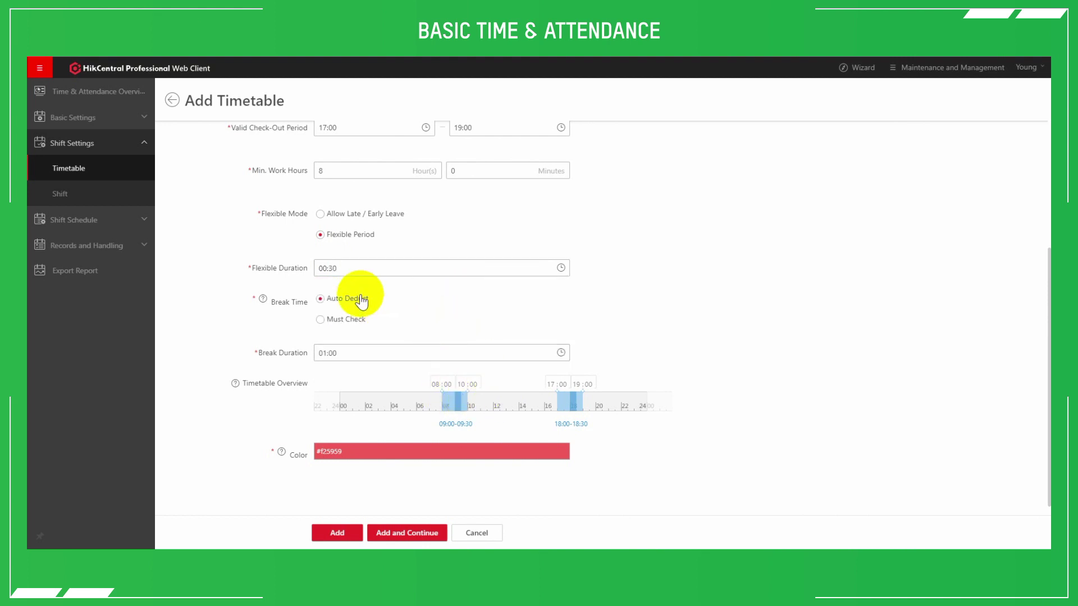
Step: Switch the timetable's flexible mode back to Allow Late / Early Leave and add the timetable
scroll(360, 296, "up", 2)
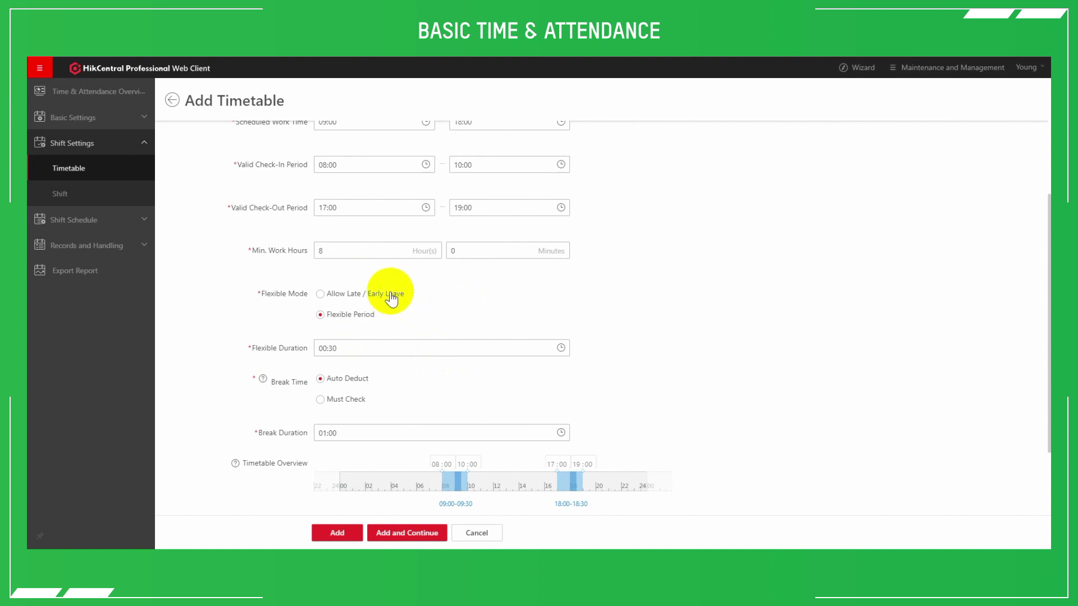
left_click(391, 299)
scroll(382, 309, "down", 2)
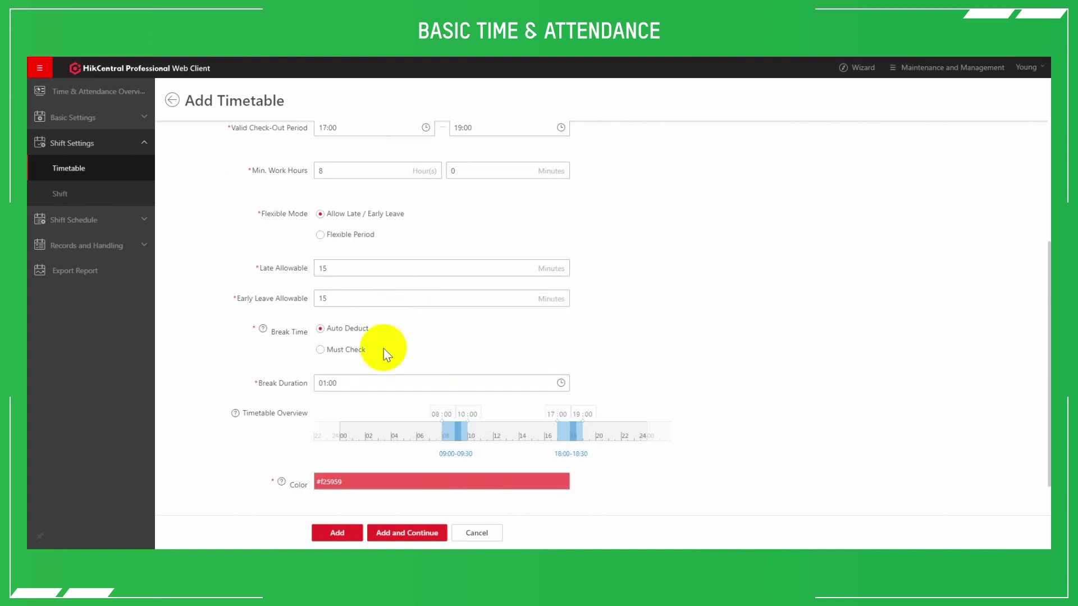
left_click(339, 533)
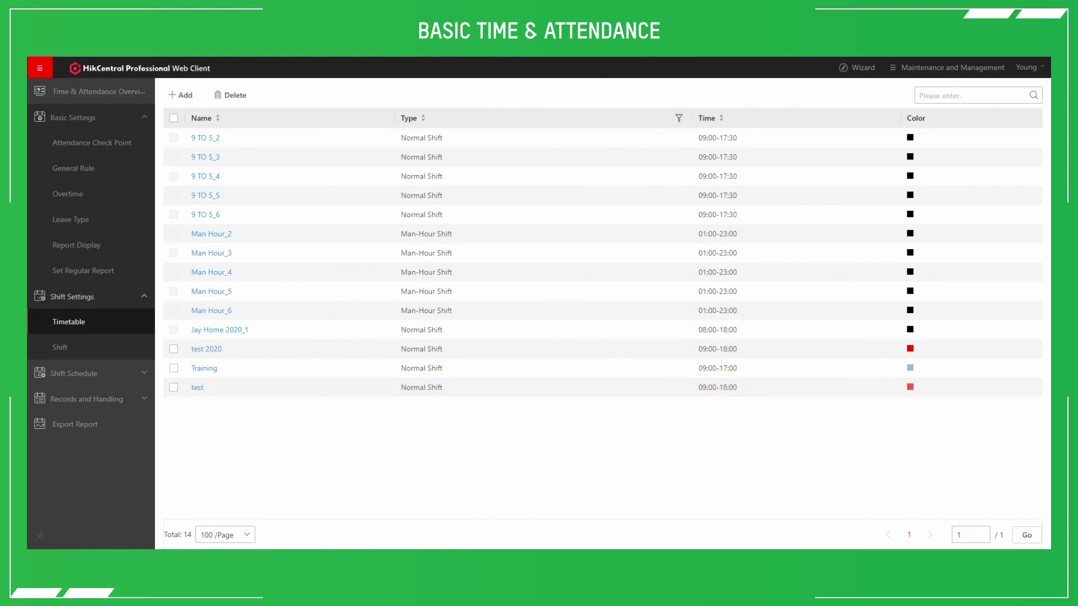
Step: Start adding a new shift and name it test
left_click(80, 356)
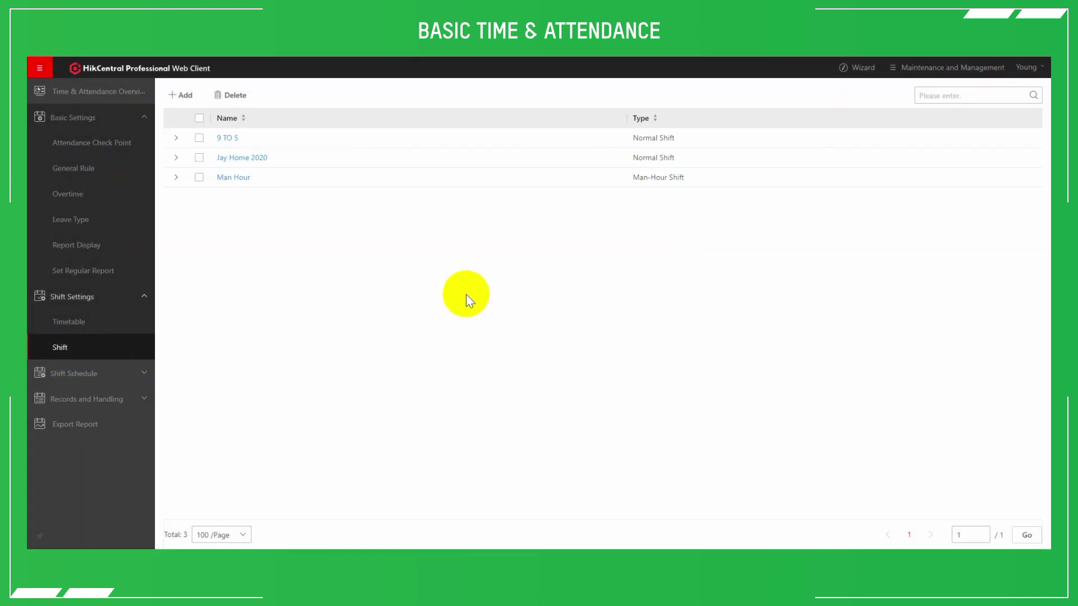
left_click(178, 100)
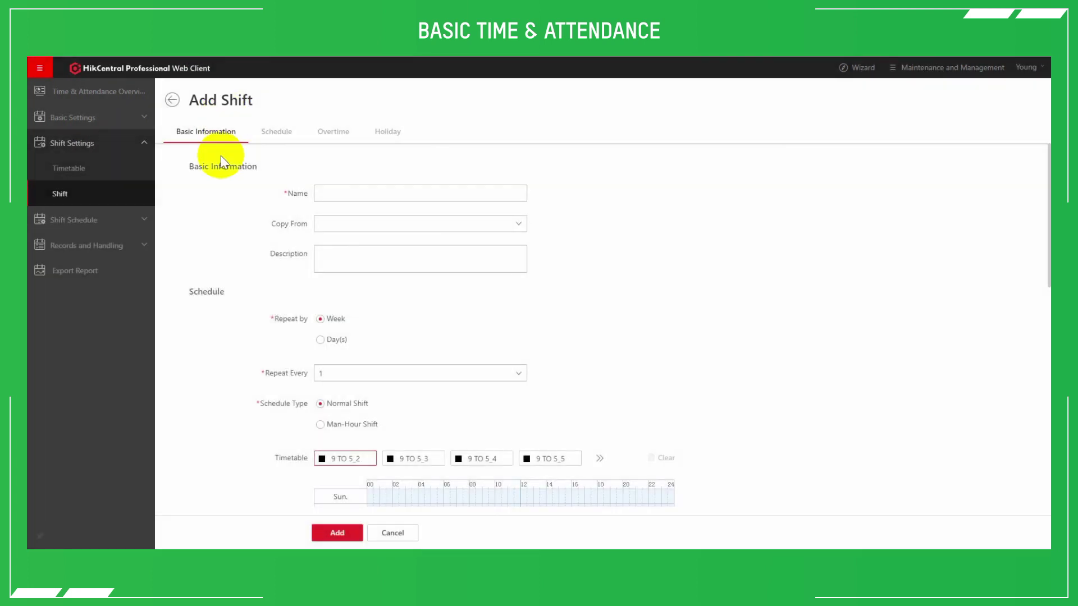
left_click(326, 193)
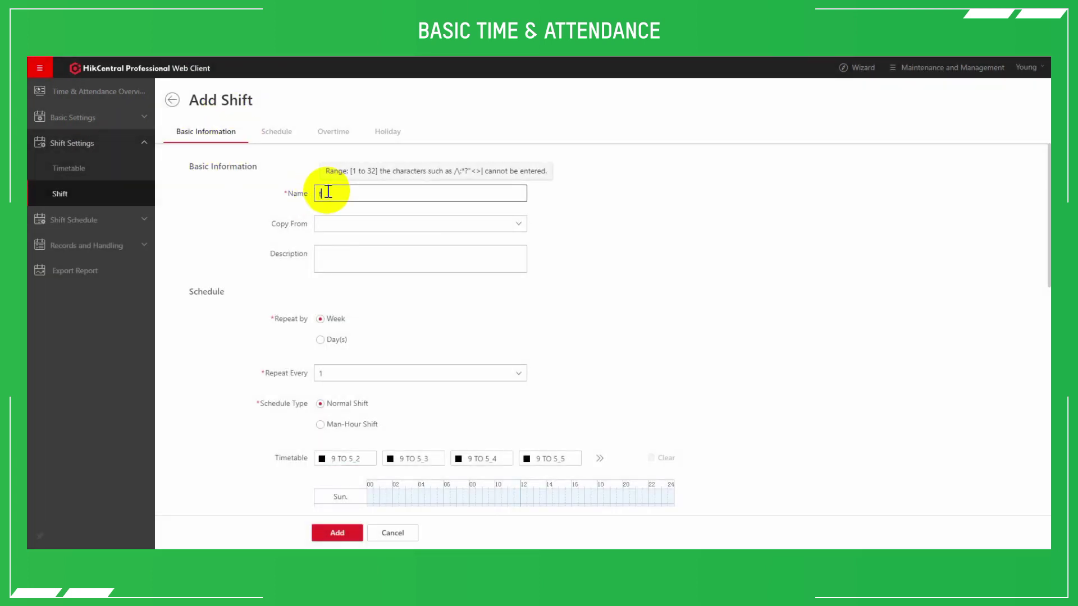
left_click(258, 277)
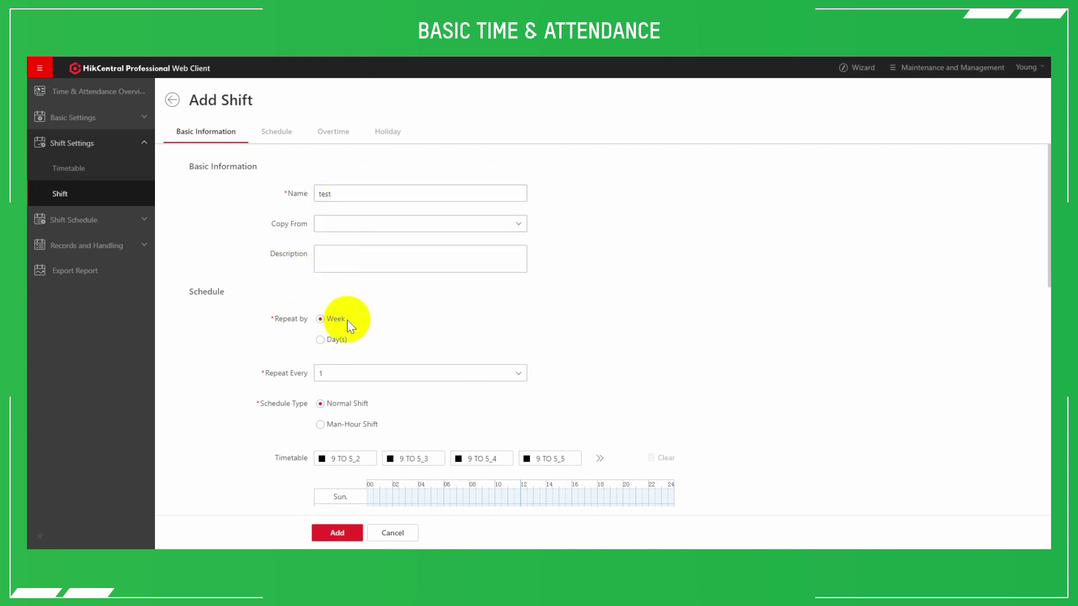
Step: Compare the repeat intervals offered for days and for weeks, keeping the shift repeating by Week every 1
left_click(336, 339)
left_click(351, 374)
scroll(356, 447, "down", 6)
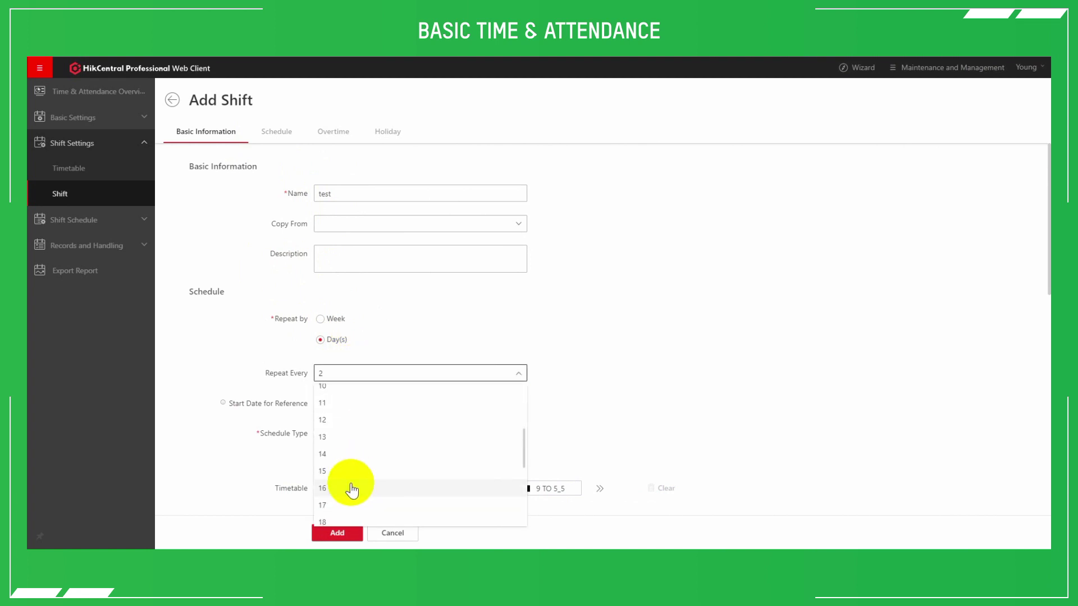
scroll(349, 489, "down", 1)
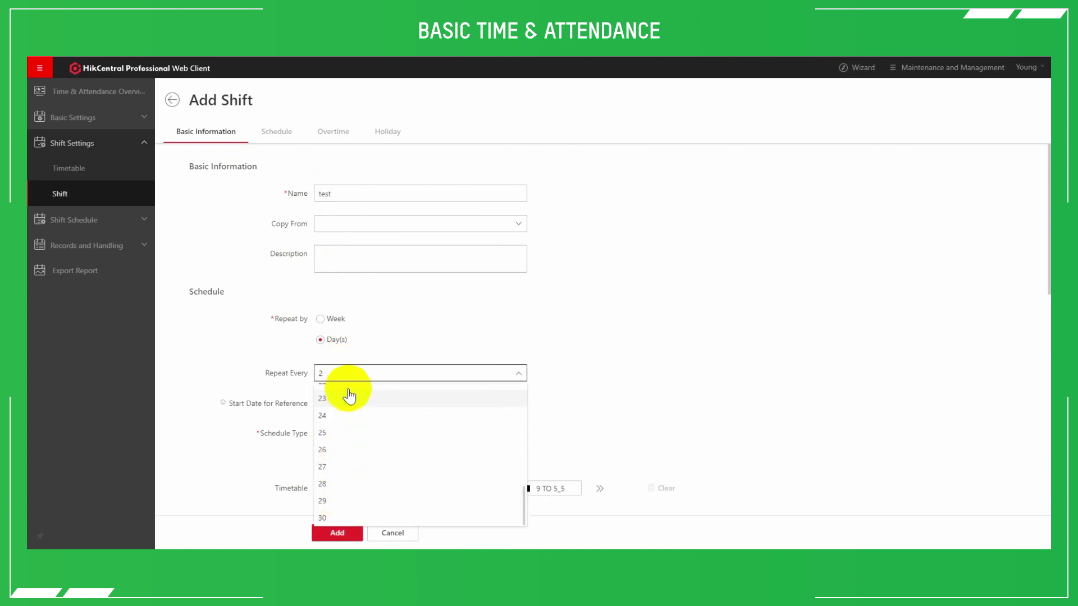
left_click(336, 320)
left_click(348, 372)
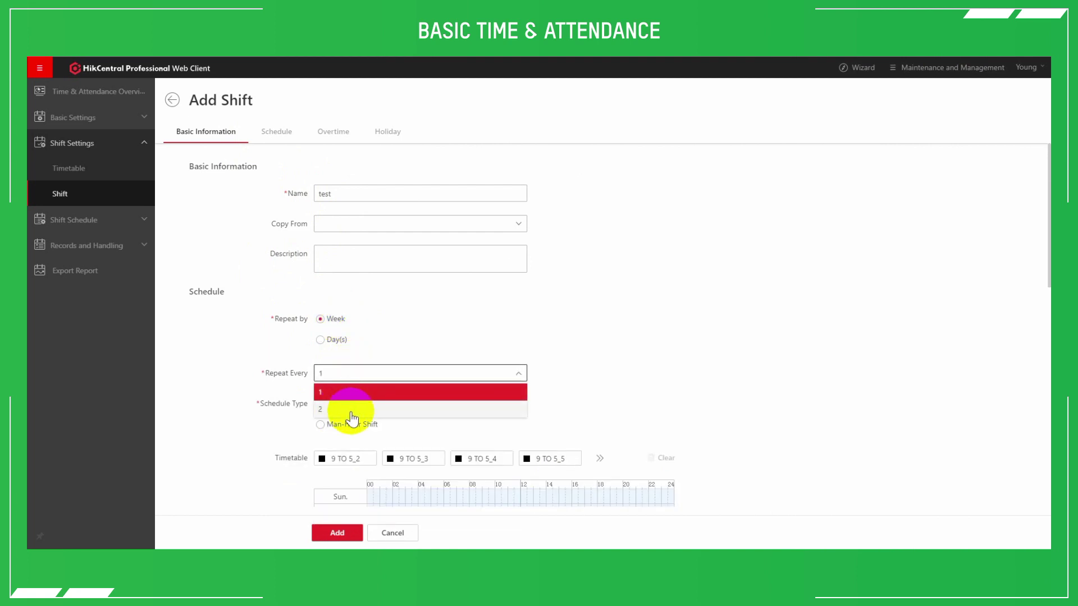
left_click(443, 326)
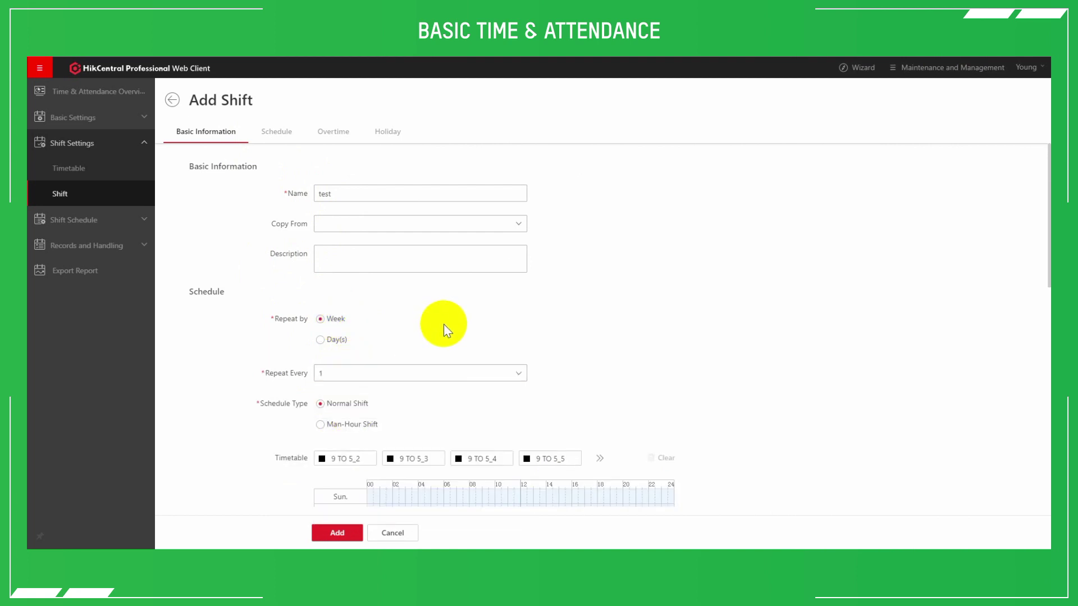
Step: Select the test timetable from the full timetable list for the shift's weekly schedule
scroll(443, 325, "down", 2)
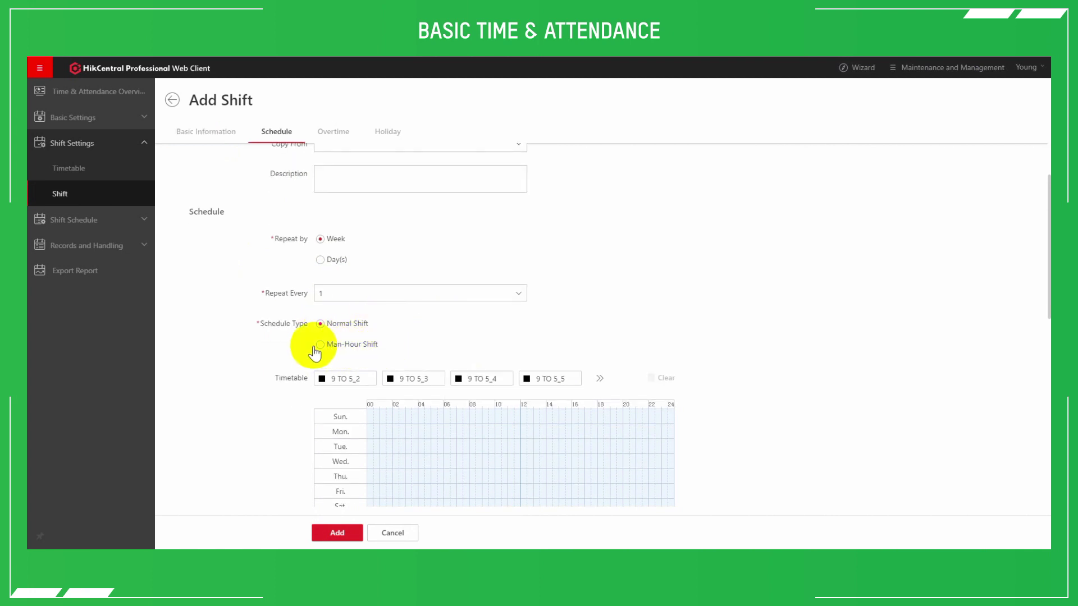
scroll(415, 326, "down", 2)
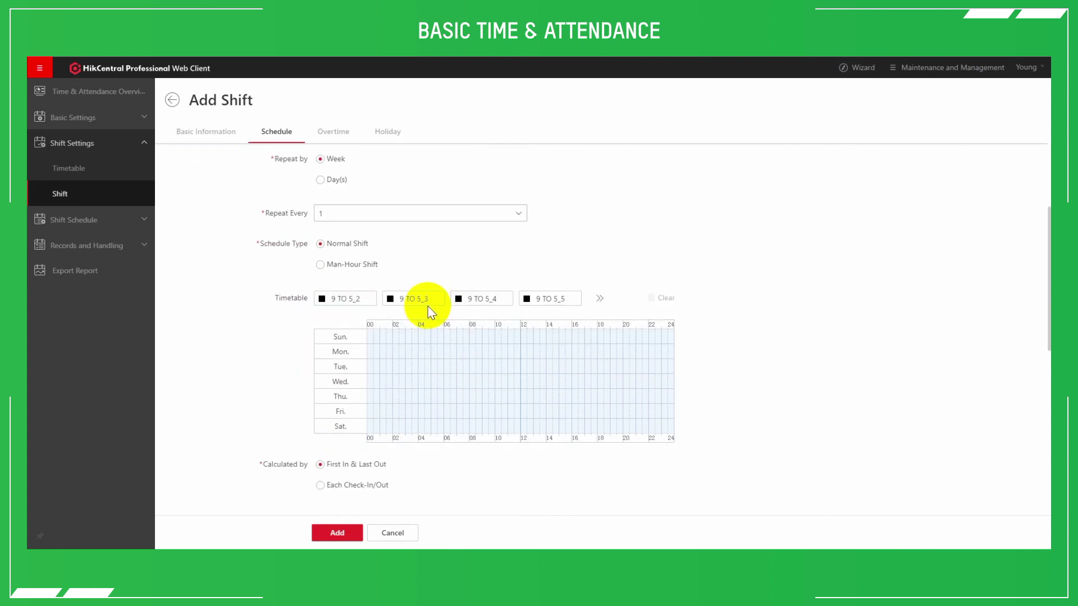
left_click(598, 298)
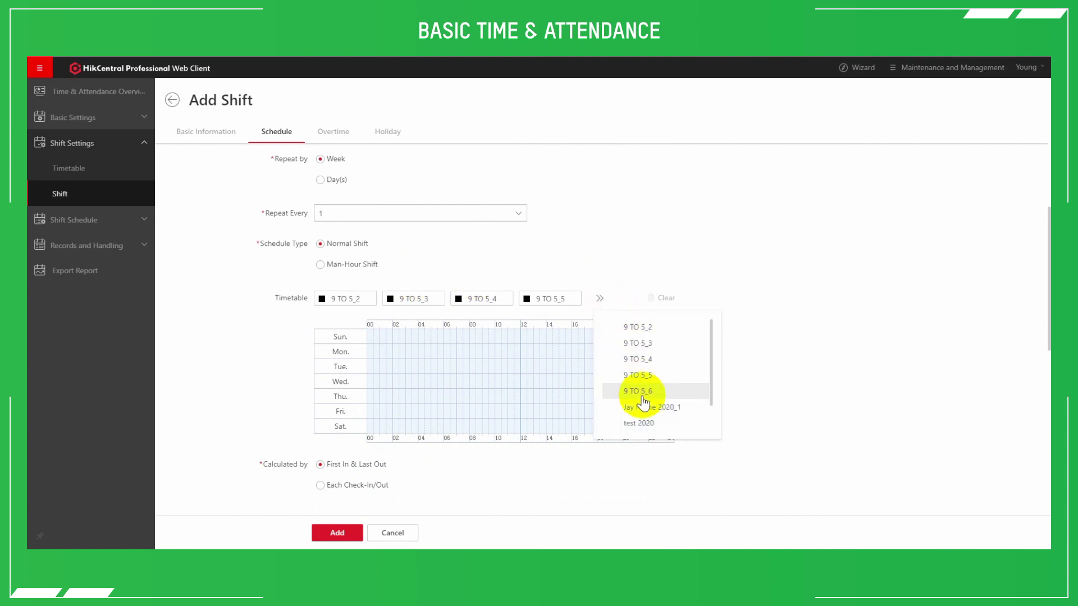
left_click_drag(711, 365, 711, 404)
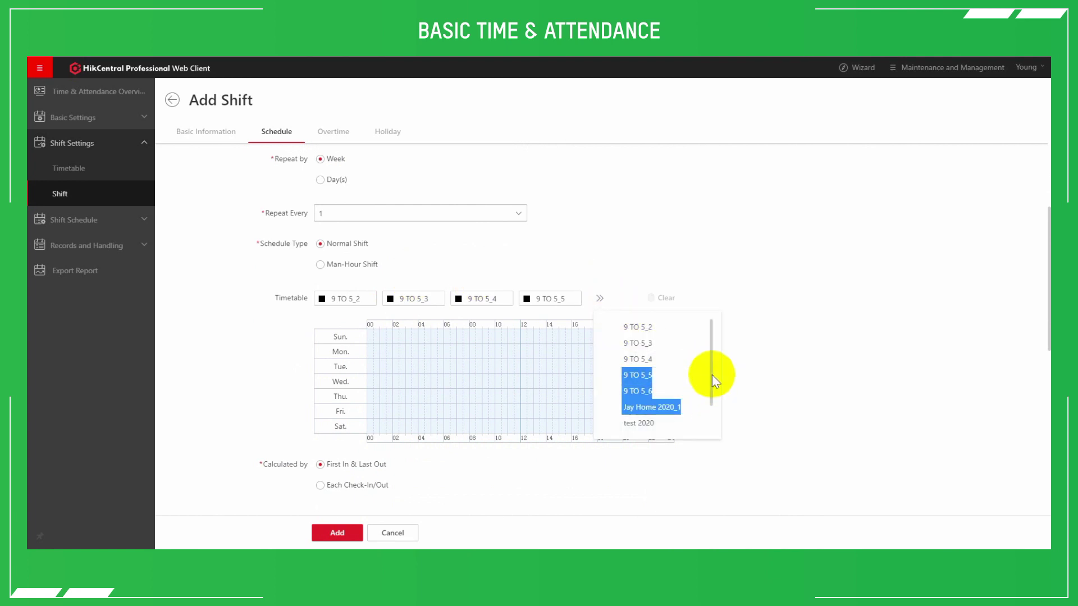
left_click(598, 299)
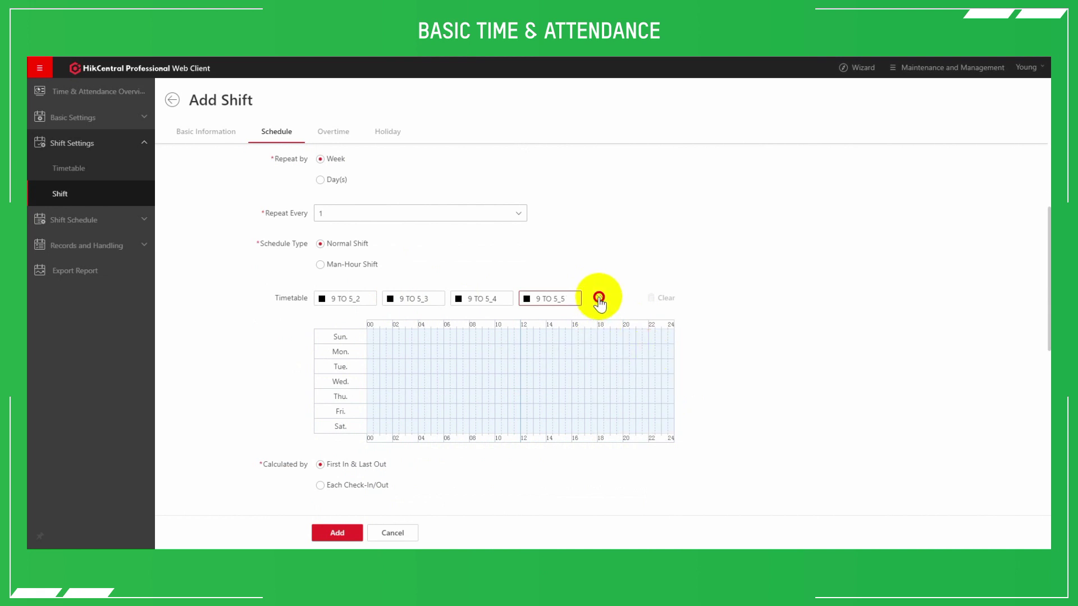
left_click_drag(710, 370, 713, 418)
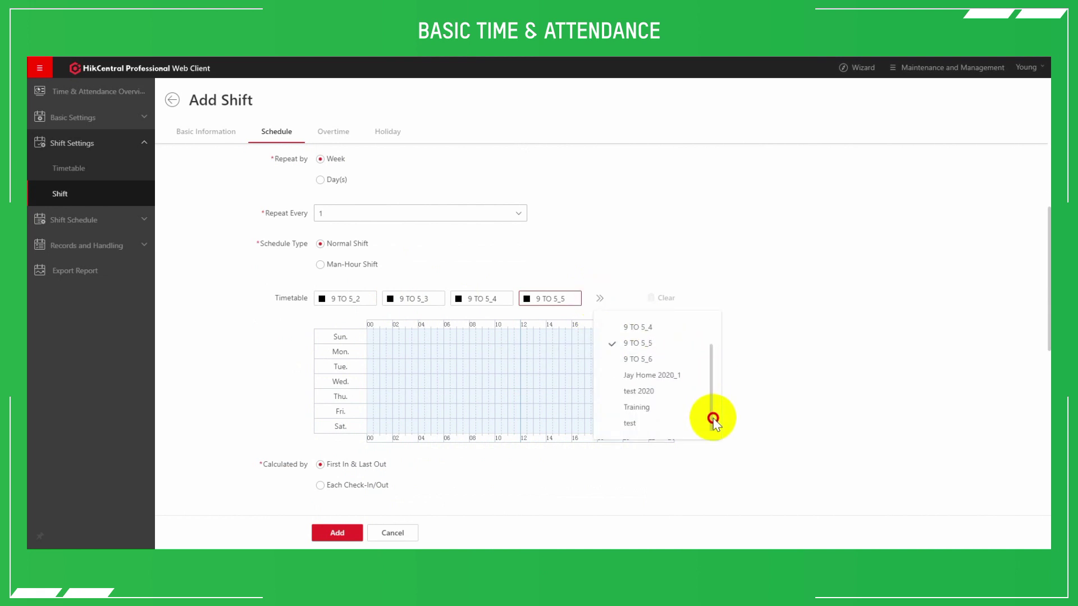
left_click(631, 424)
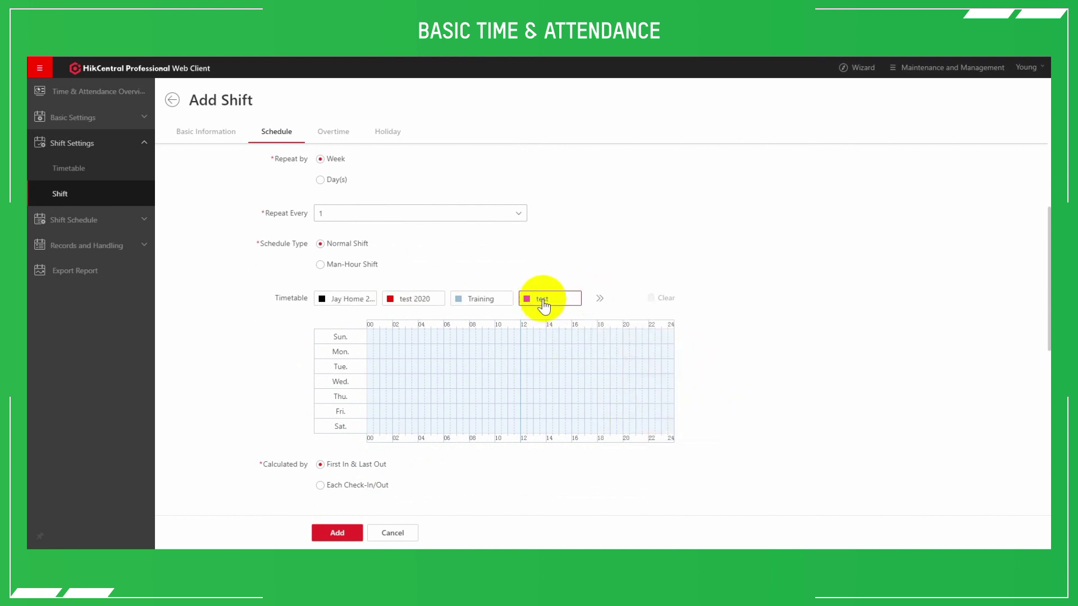
Step: Apply the test timetable to Sunday through Friday in the shift's weekly schedule
left_click(438, 337)
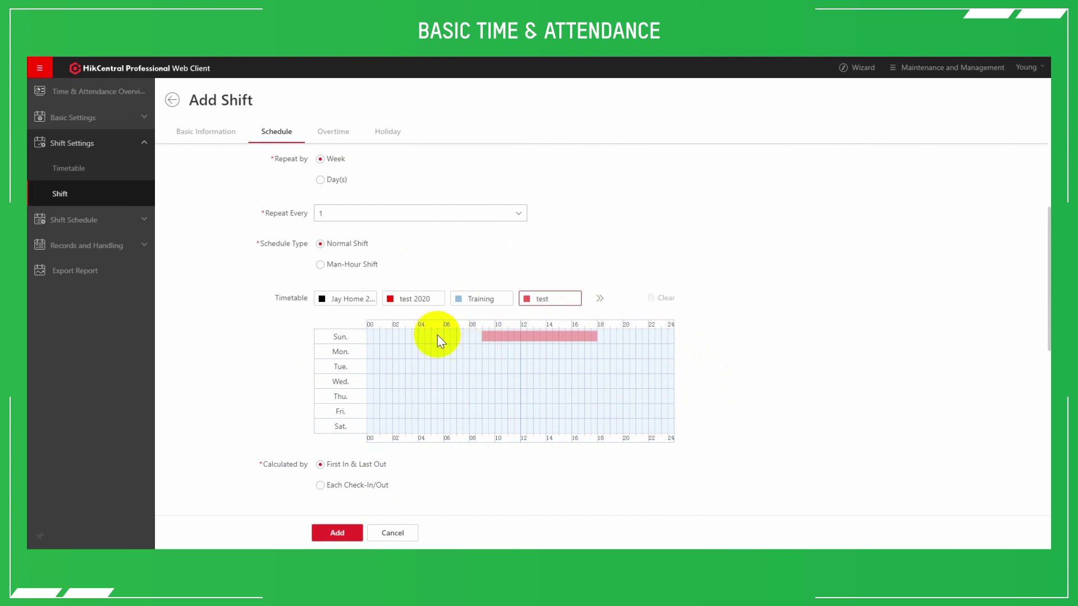
left_click(510, 331)
left_click(517, 349)
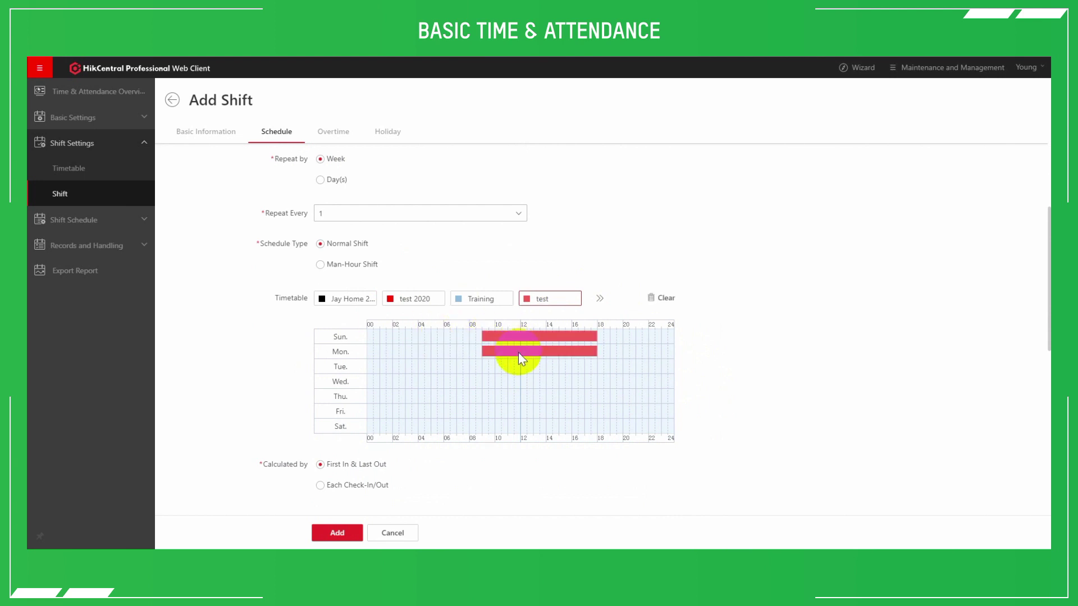
left_click(520, 369)
left_click(520, 387)
left_click(519, 399)
left_click(517, 409)
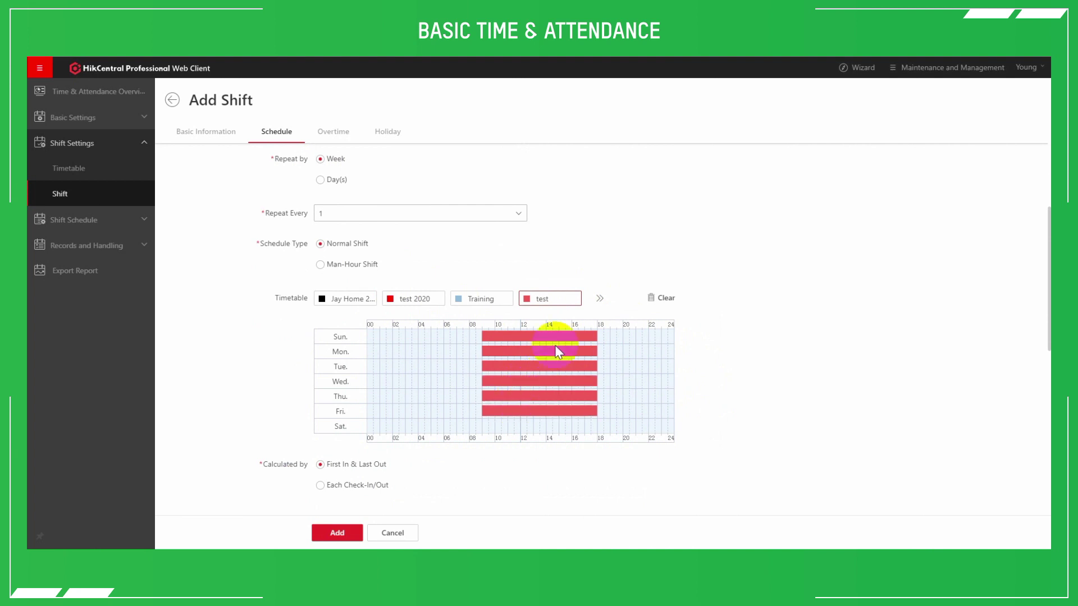
Step: Cancel clearing all the shift schedules and remove only the Sunday entry from the weekly schedule
left_click(662, 298)
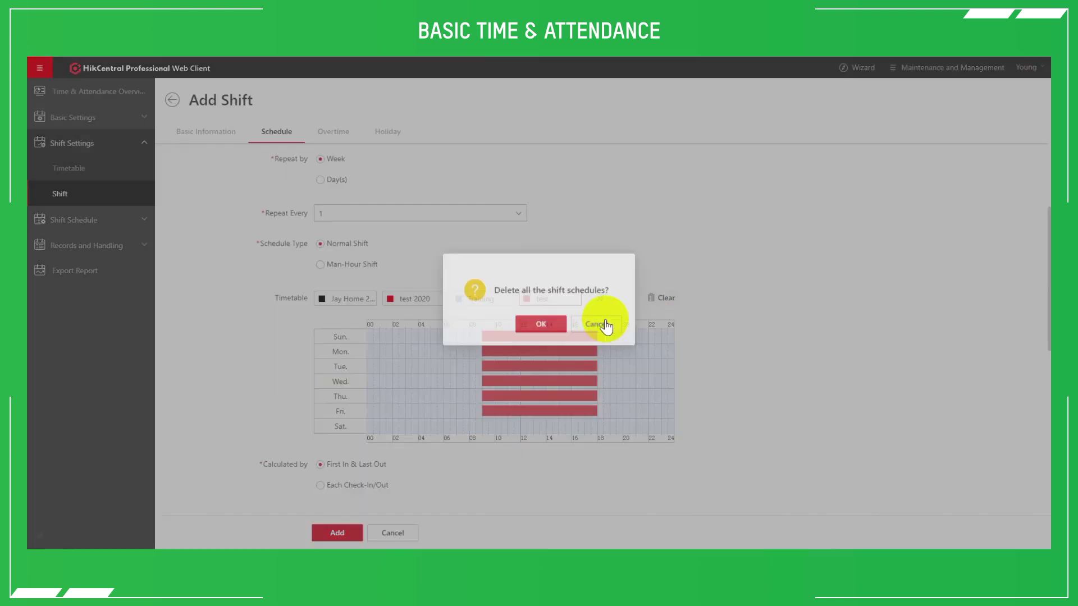
left_click(597, 329)
left_click(559, 336)
left_click(554, 302)
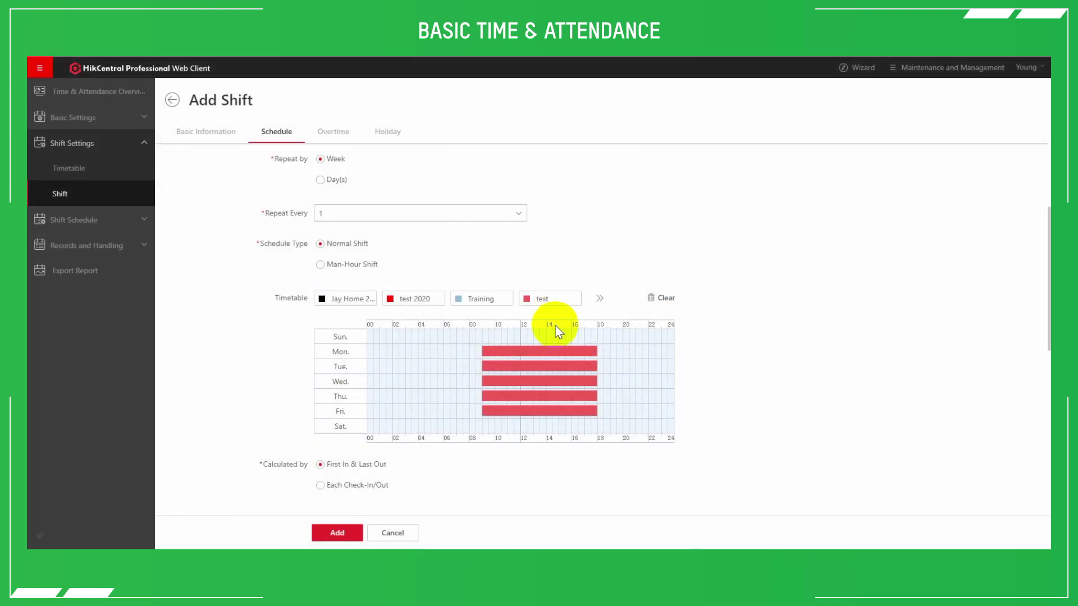
left_click(551, 411)
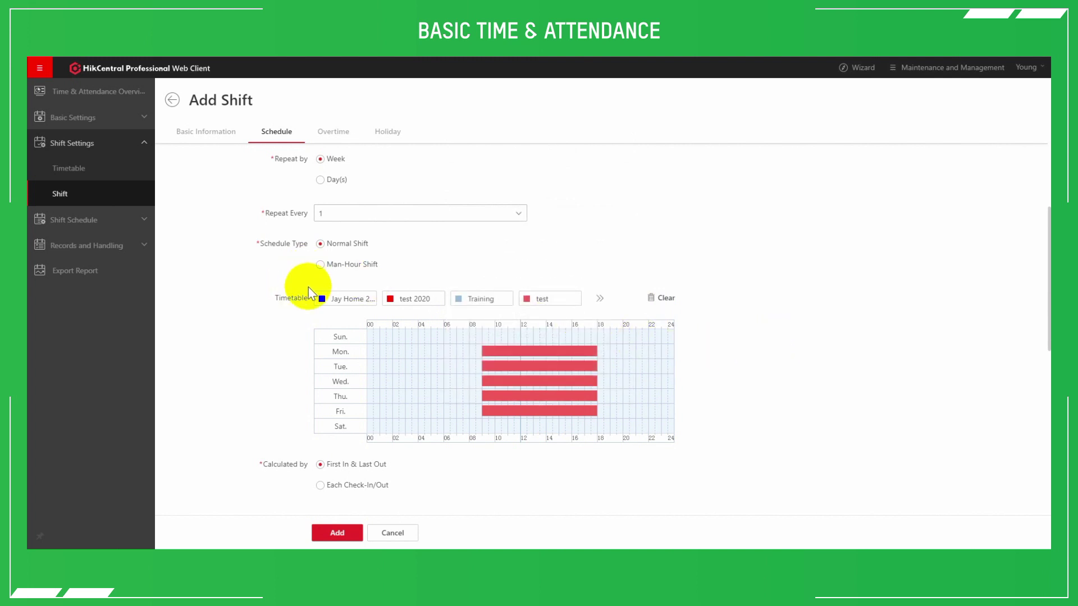
Step: Review the calculation, T&A status, overtime and holiday options, add the shift with them at their defaults, and expand its schedule in the shift list
scroll(298, 304, "down", 3)
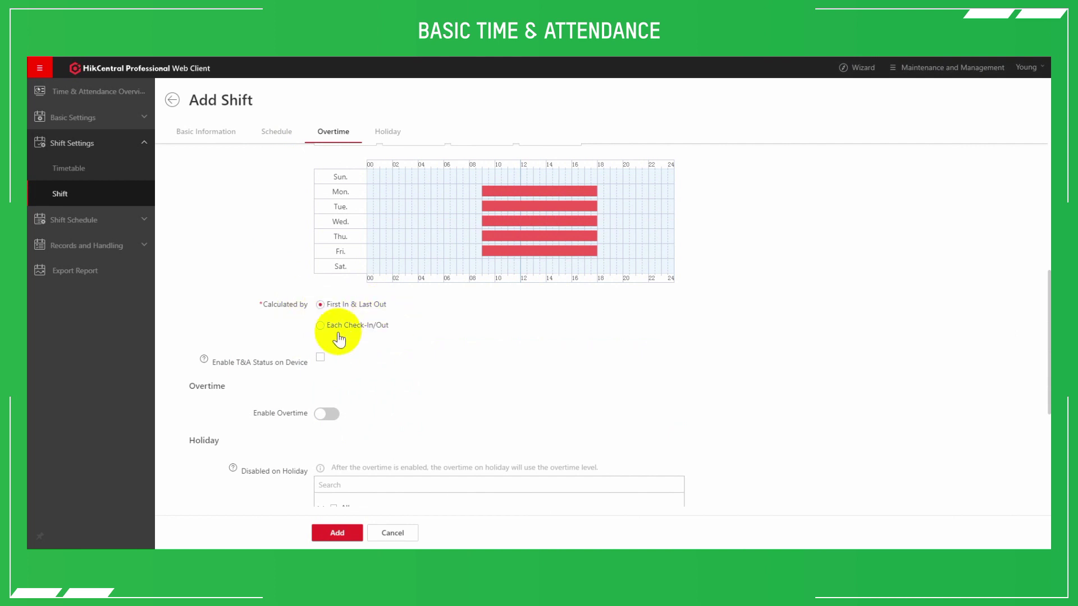
scroll(364, 350, "down", 2)
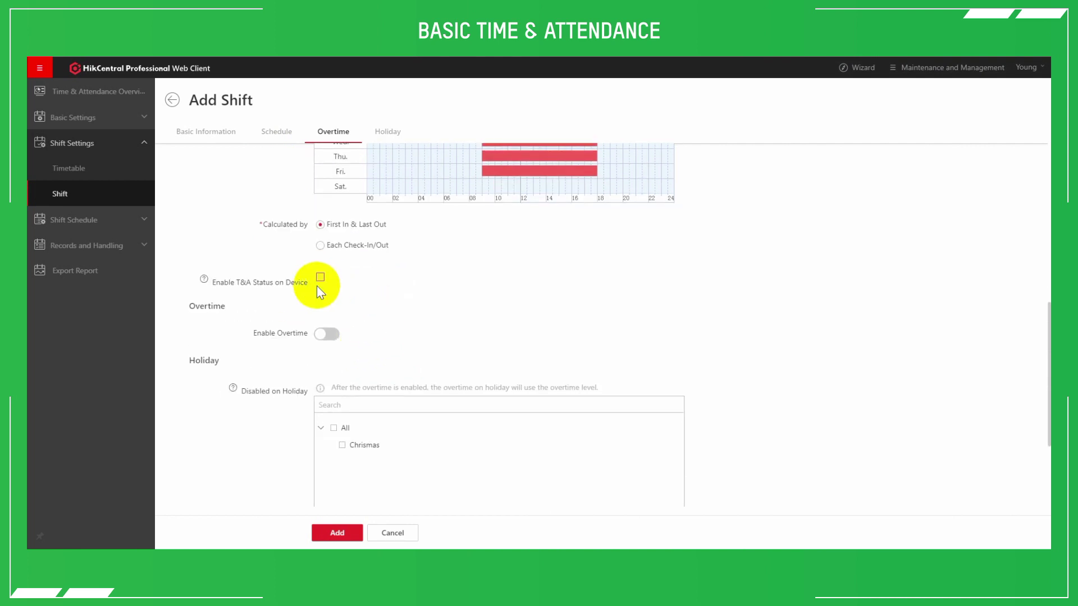
mouse_move(204, 280)
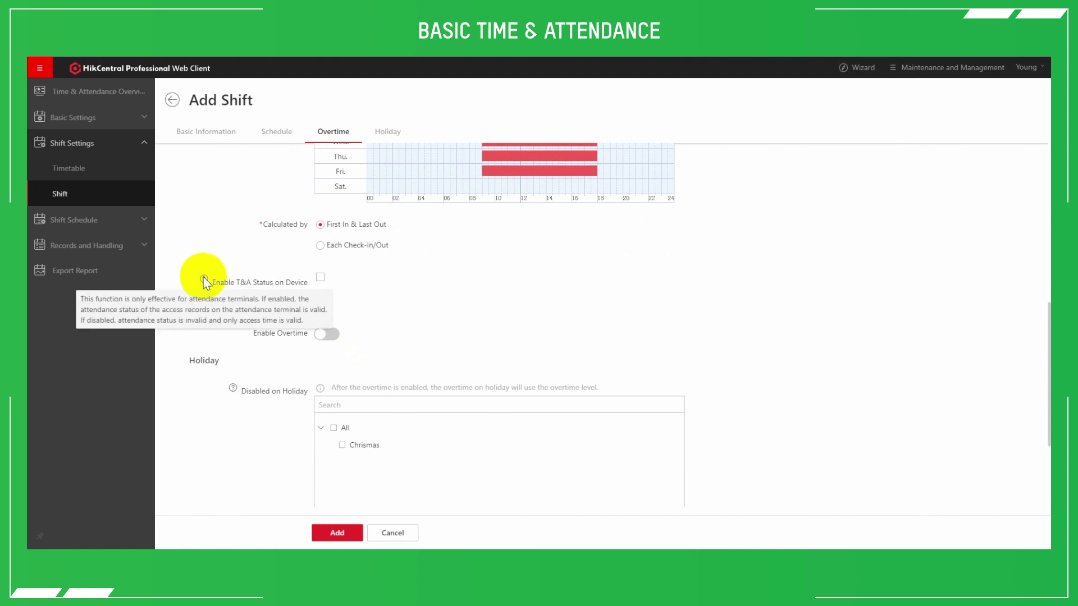
scroll(321, 289, "down", 2)
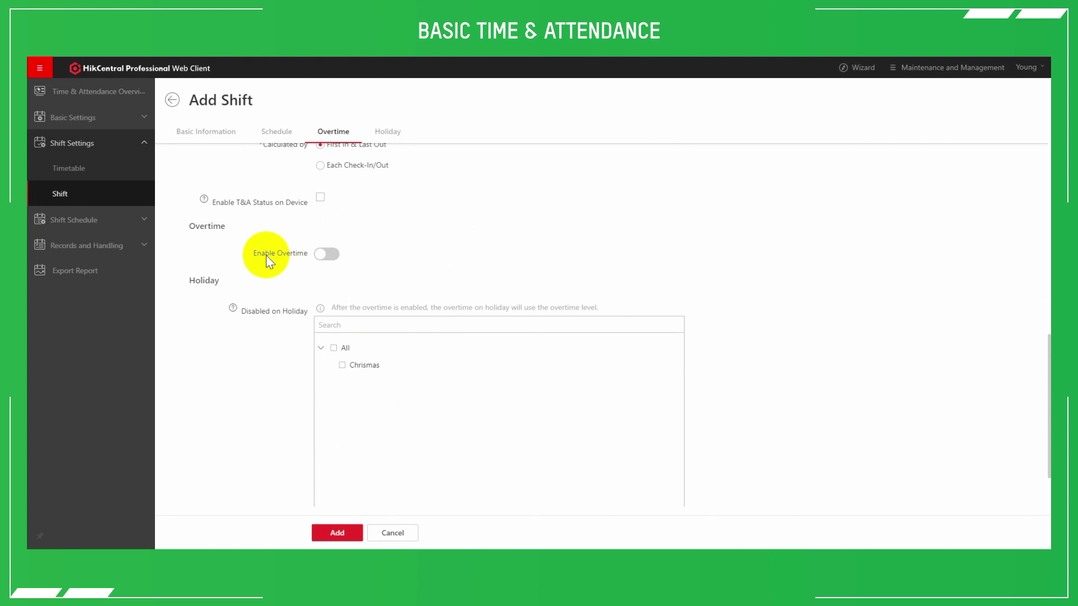
scroll(345, 264, "down", 2)
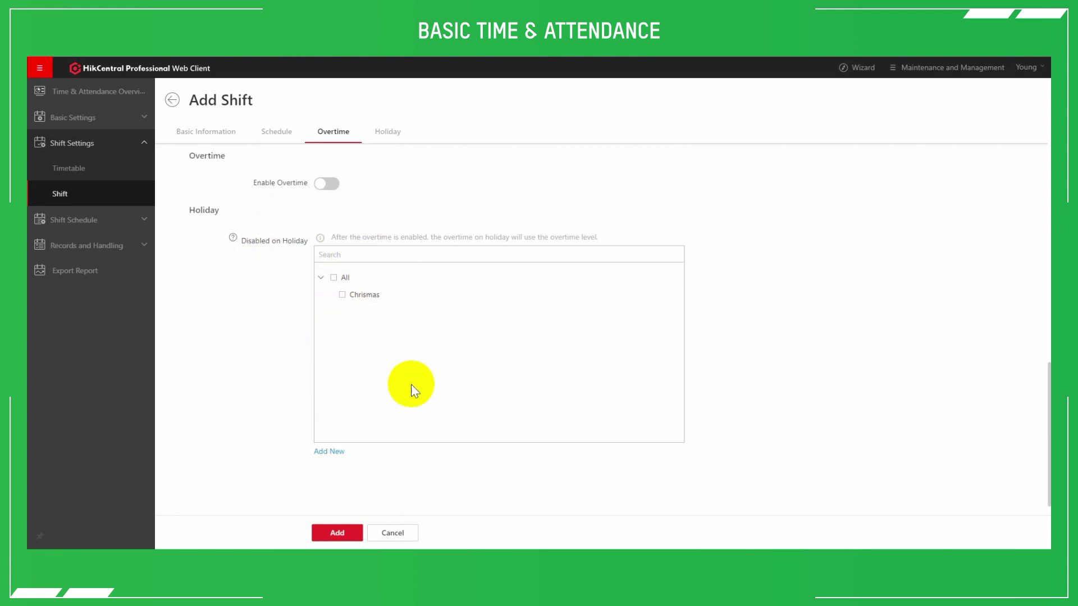
left_click(336, 534)
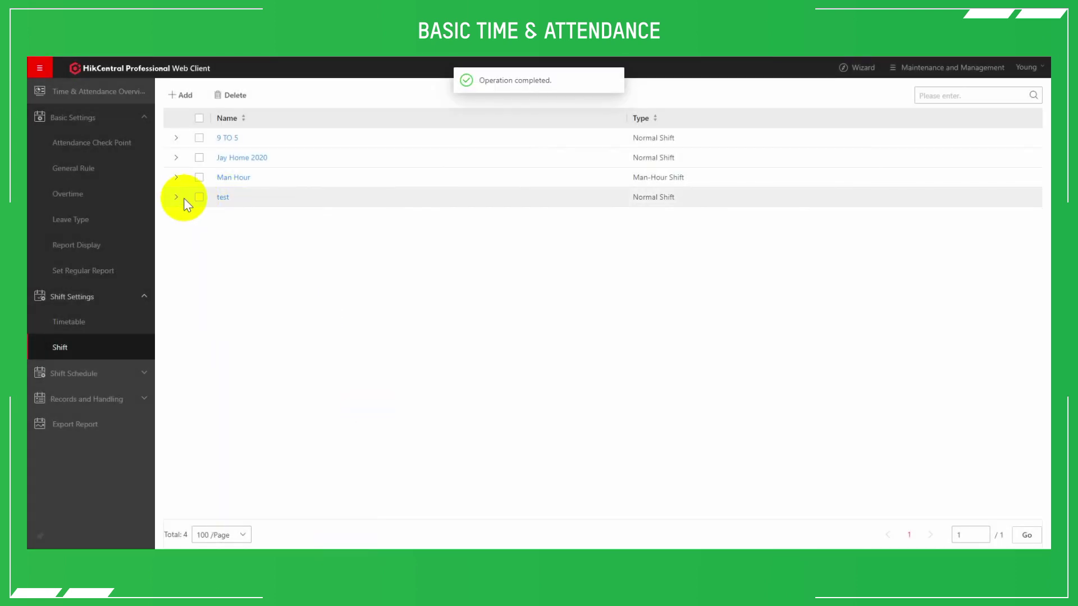
left_click(176, 197)
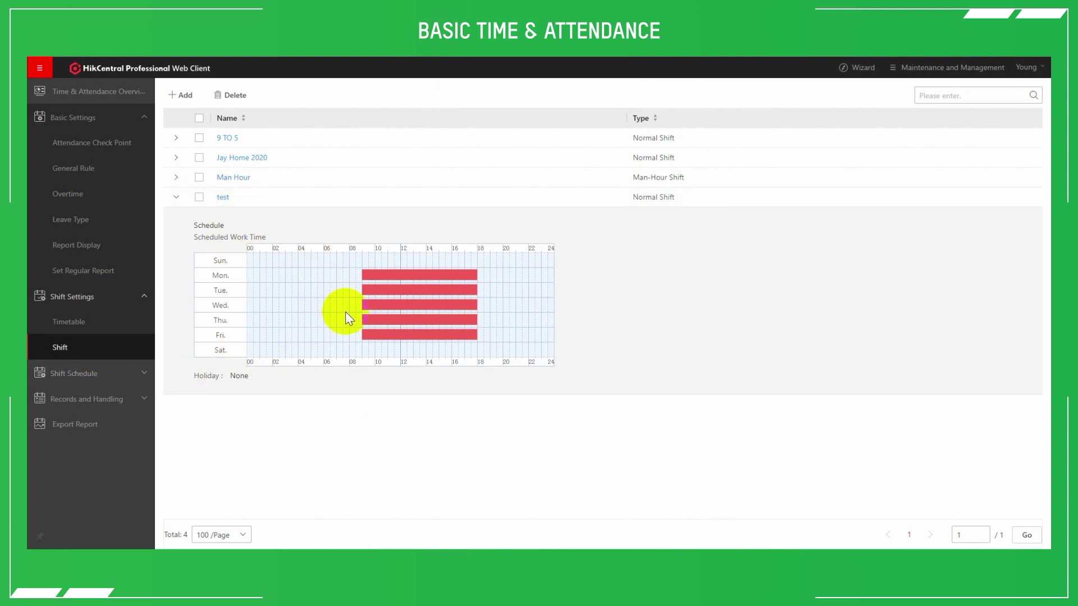
Step: Enable the shift schedule for the HIK person group with an effective period from 2021/05/25 to 2022/05/25
mouse_move(387, 317)
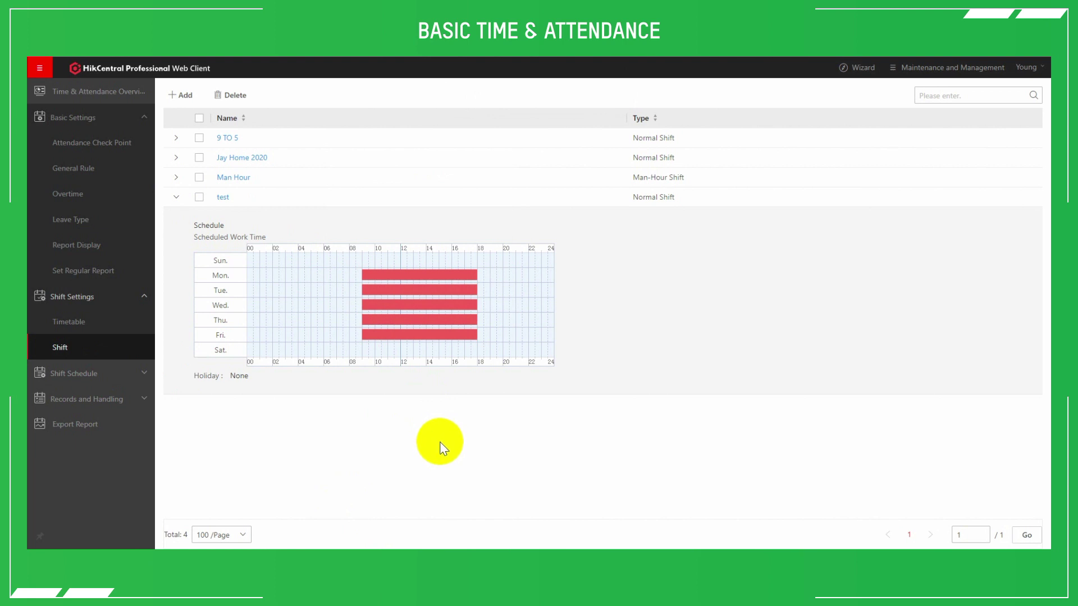
left_click(140, 375)
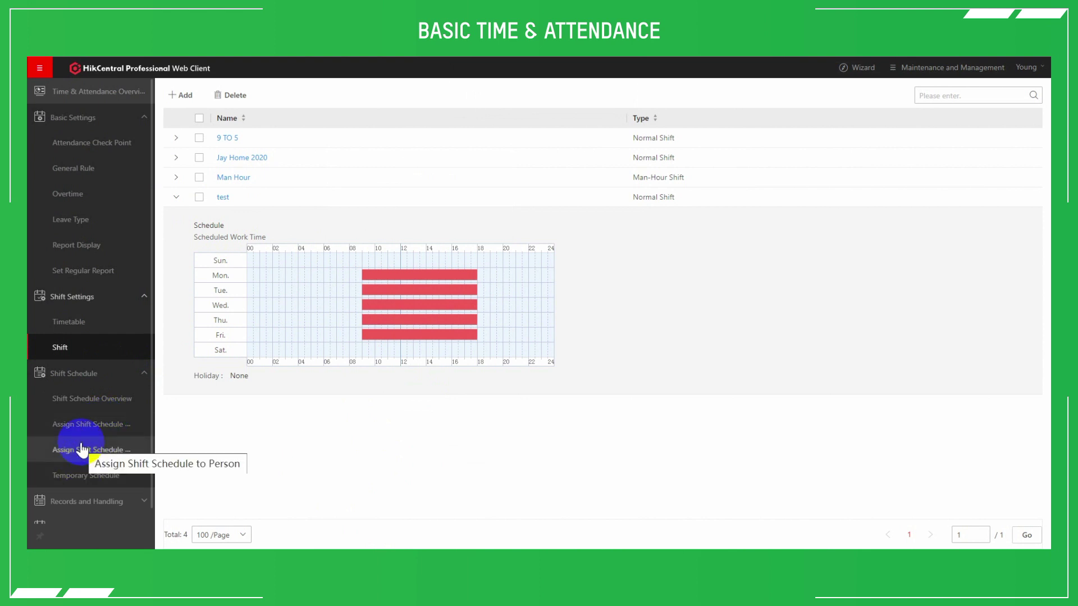
left_click(104, 425)
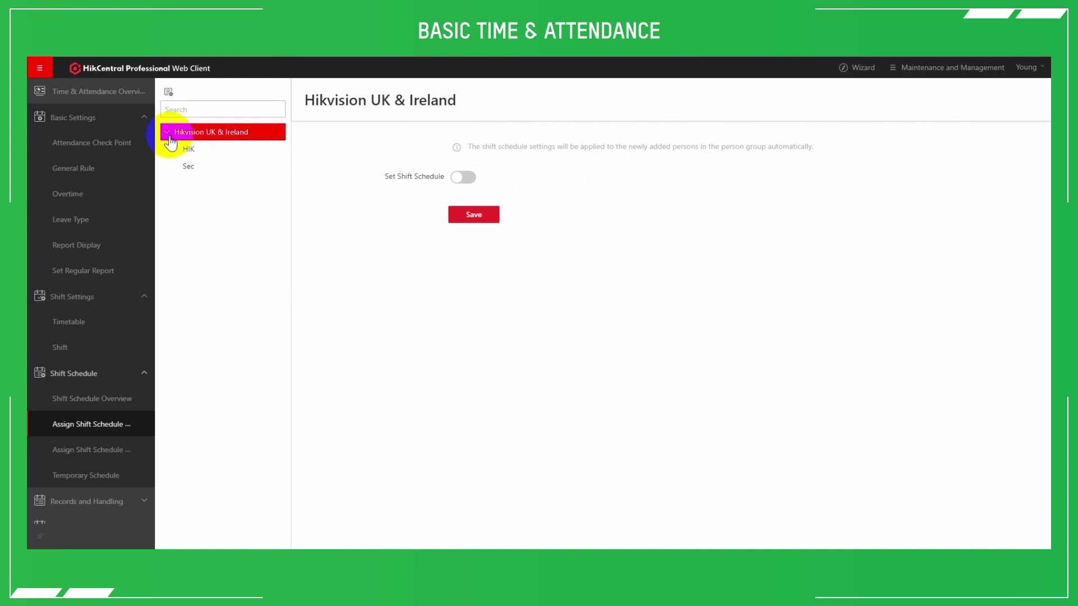
left_click(199, 151)
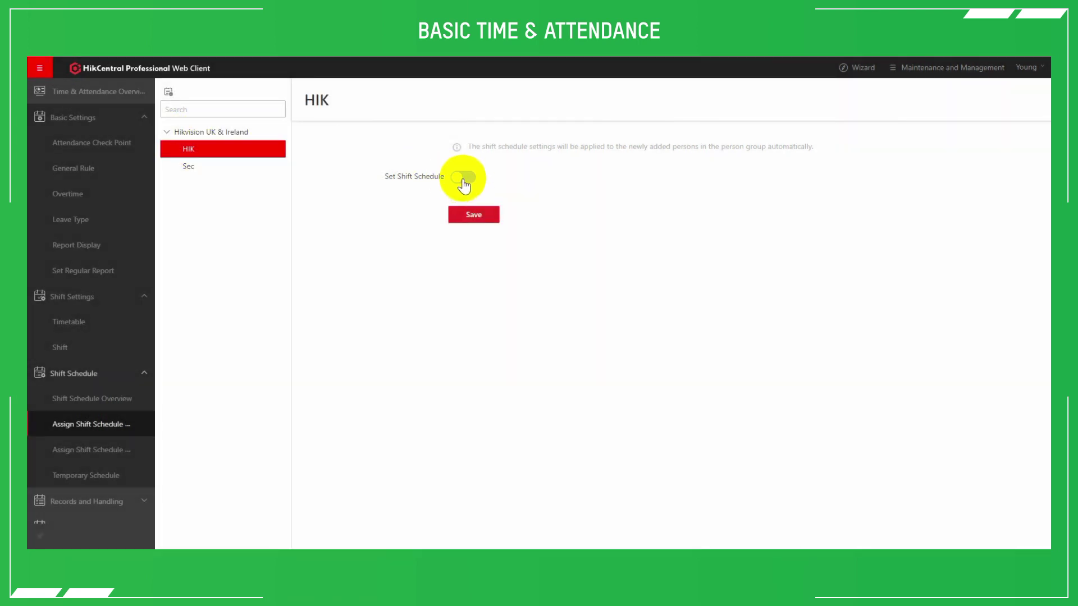
left_click(462, 178)
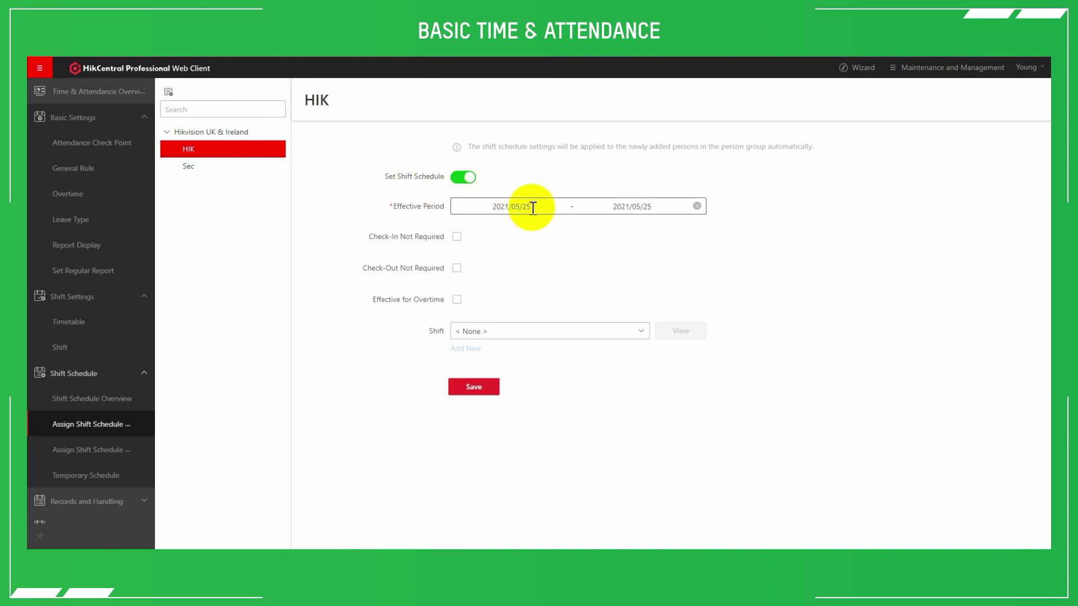
left_click(631, 210)
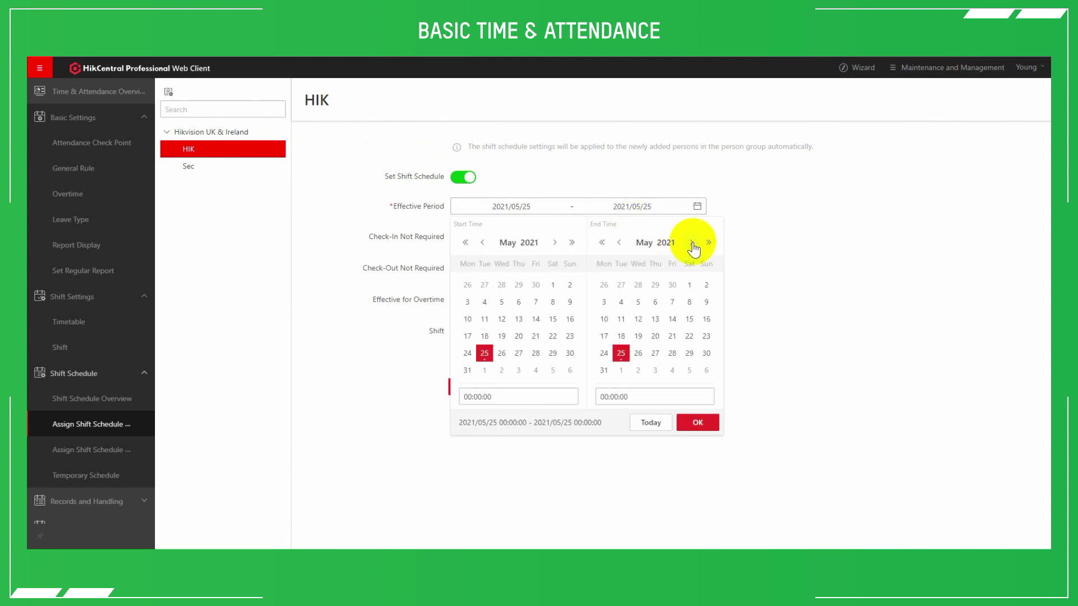
left_click(708, 243)
left_click(700, 424)
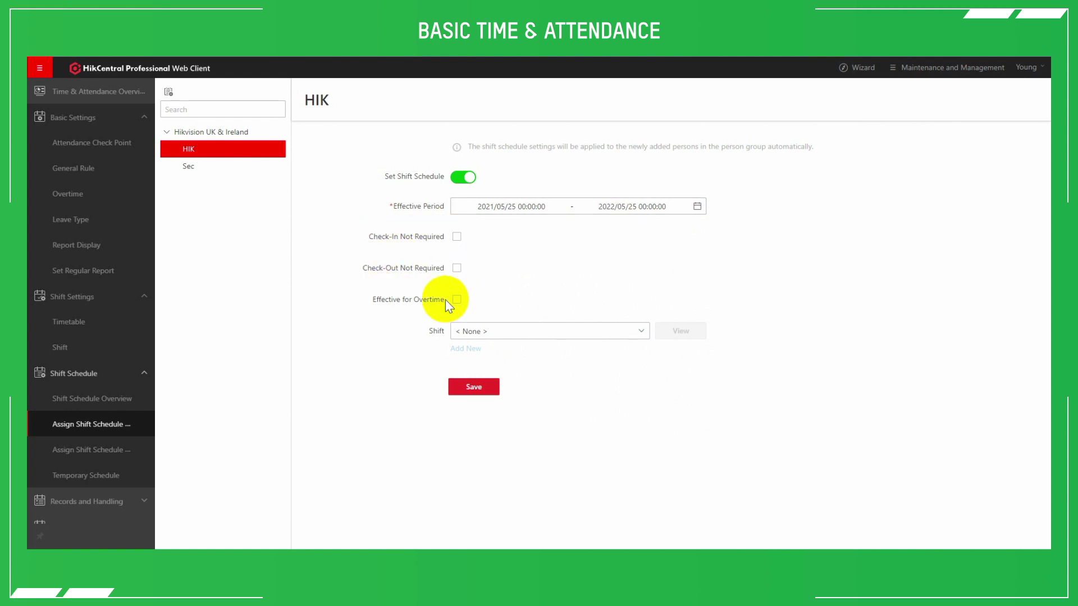
Step: Assign the test shift to the HIK group, check the shift's schedule details, and save the settings
left_click(496, 331)
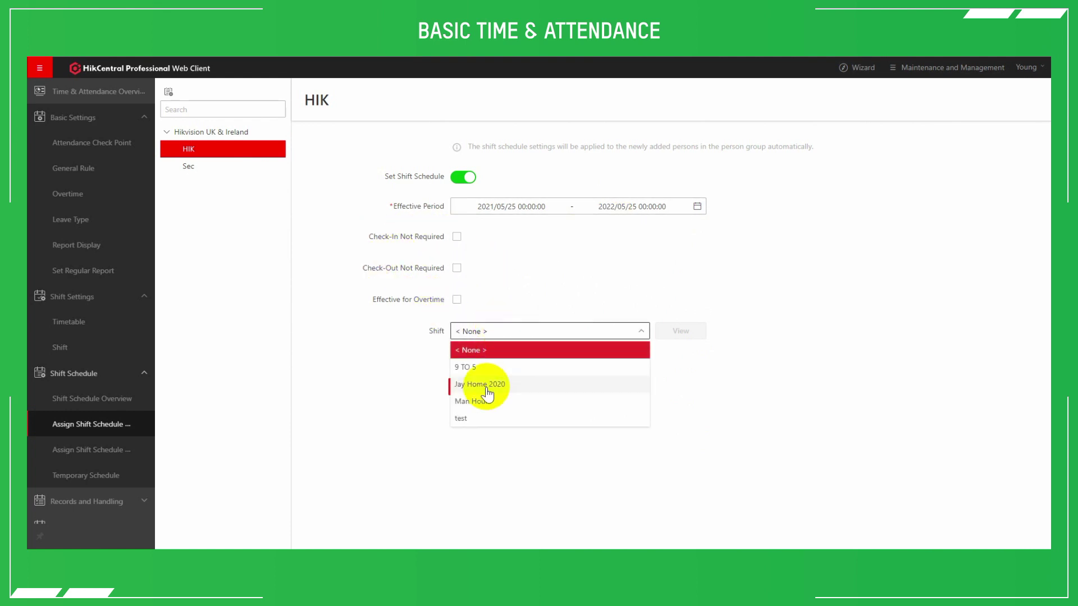
left_click(474, 420)
left_click(691, 334)
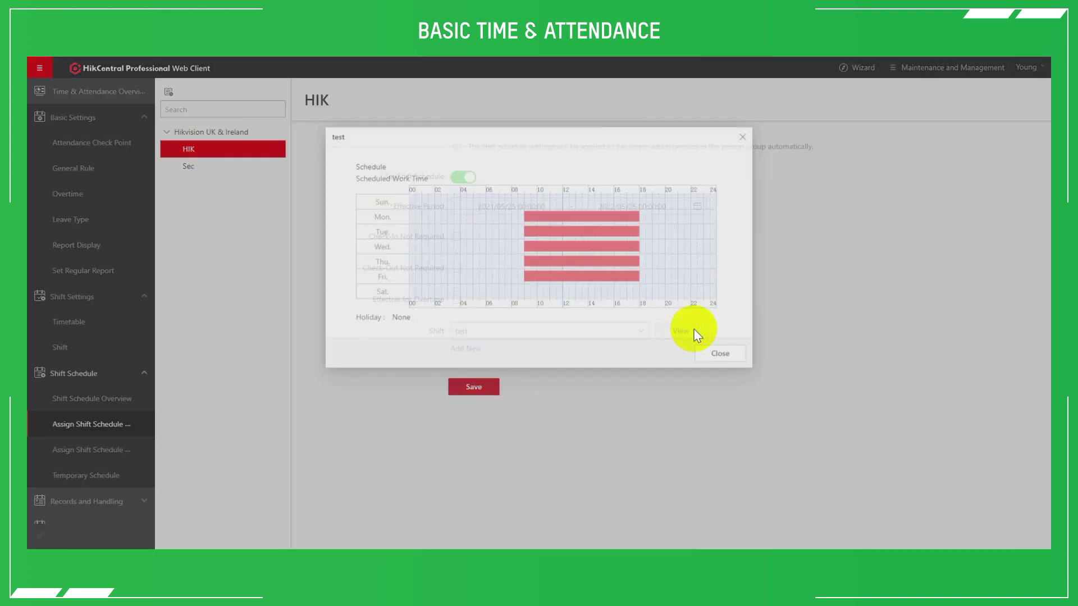
mouse_move(540, 212)
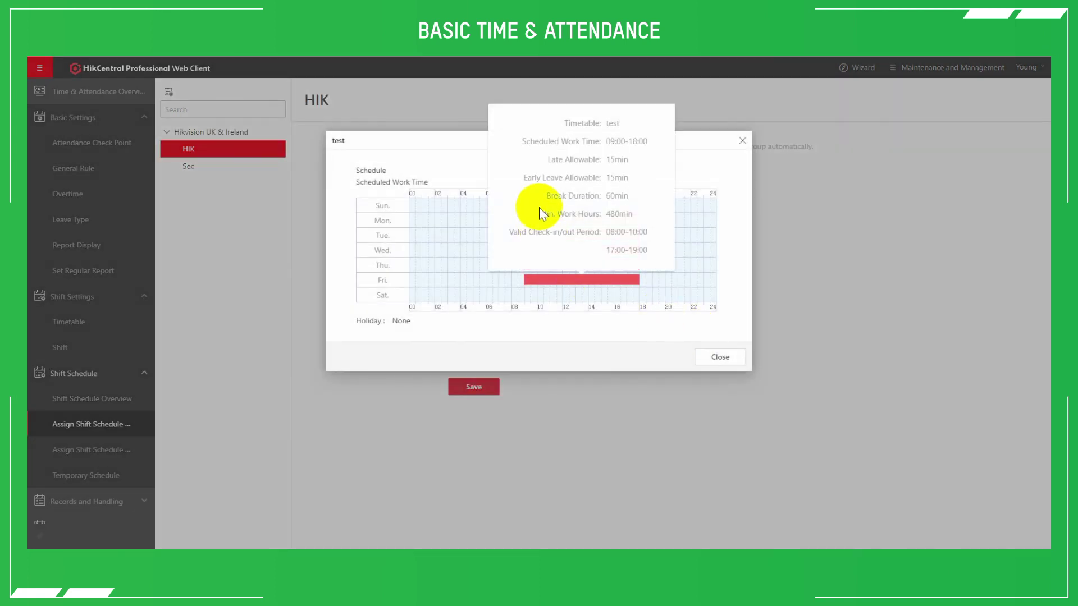
left_click(718, 357)
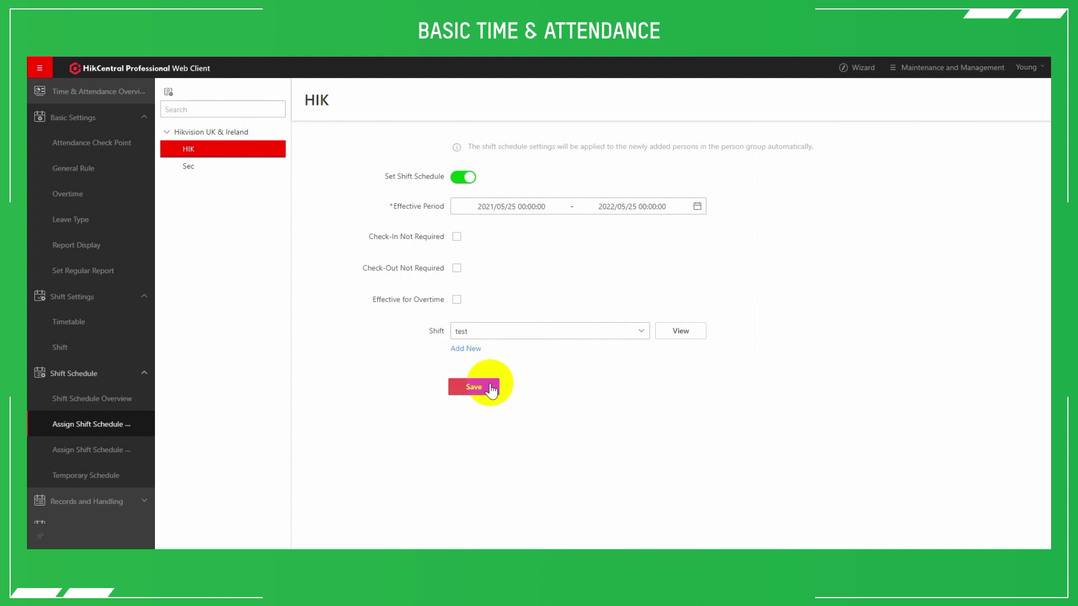
left_click(490, 389)
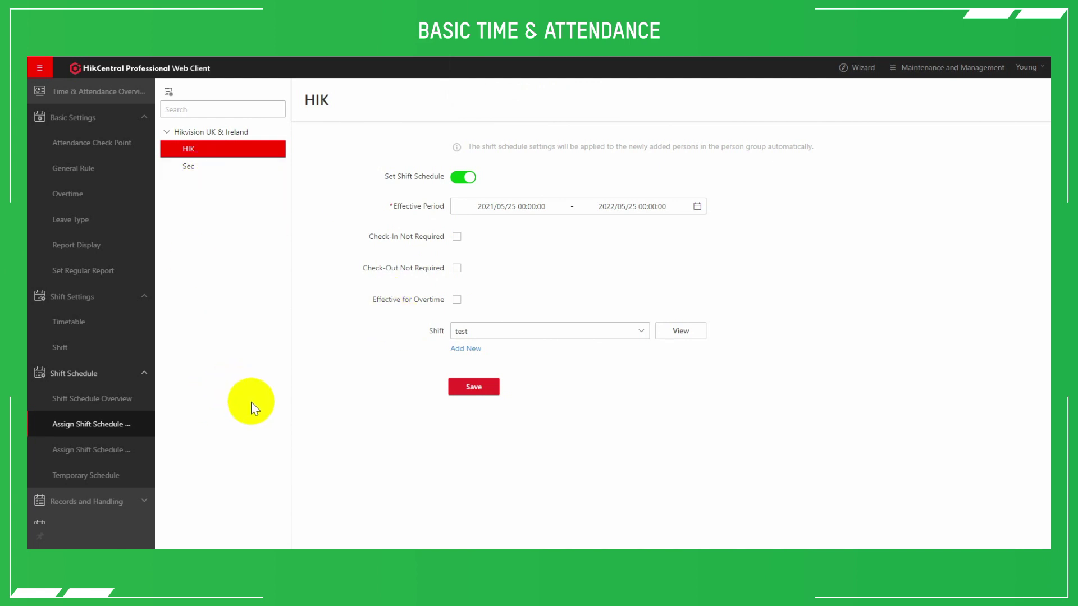
Step: Open the shift assignment by person and check the shifts assigned to the persons in the HIK group
left_click(90, 456)
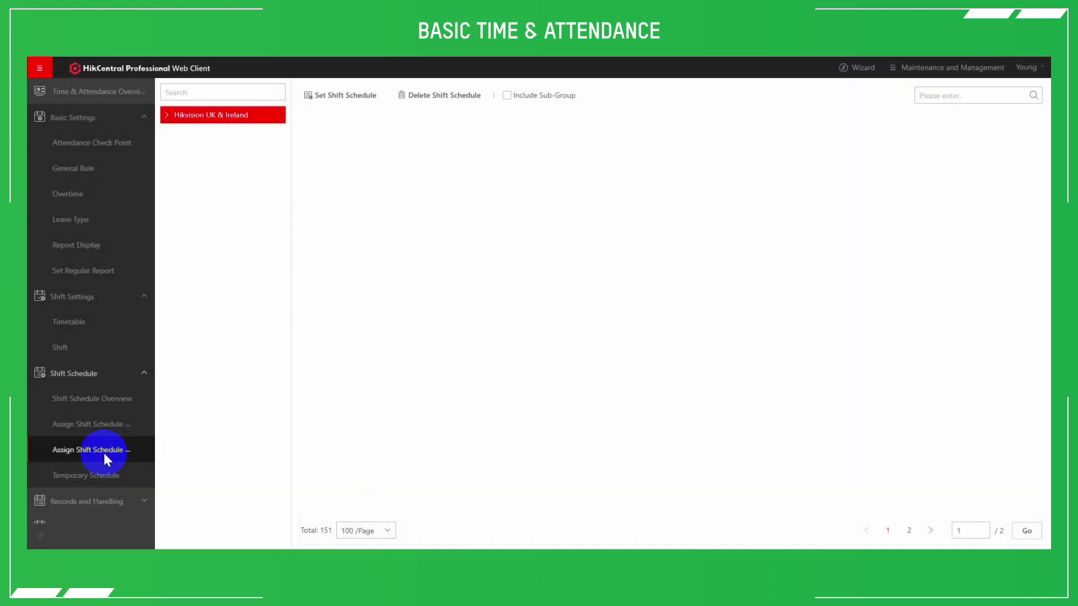
left_click(170, 121)
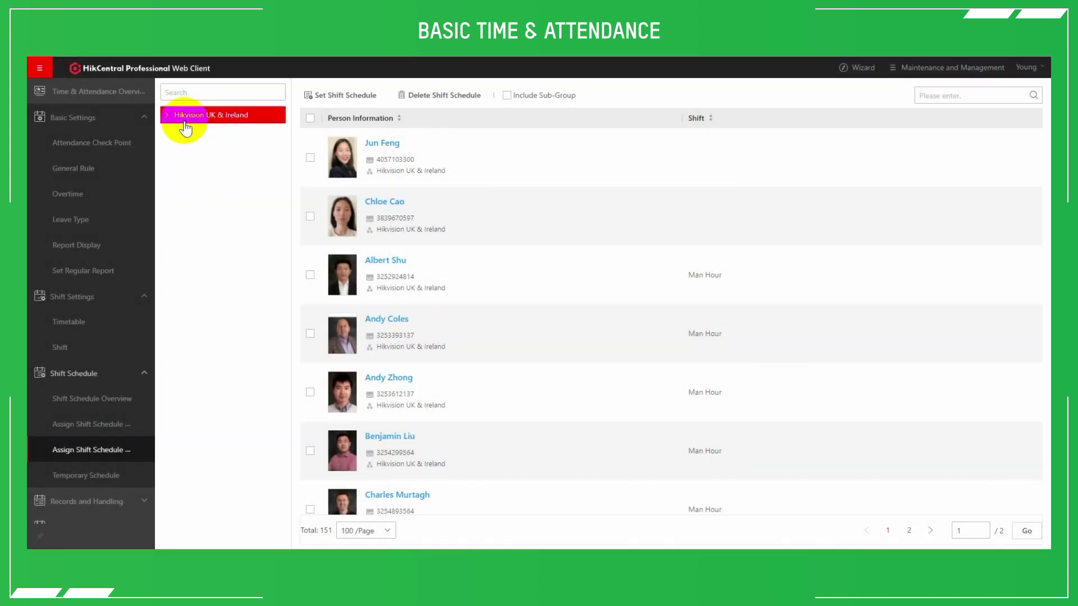
left_click(167, 121)
left_click(193, 149)
left_click(200, 134)
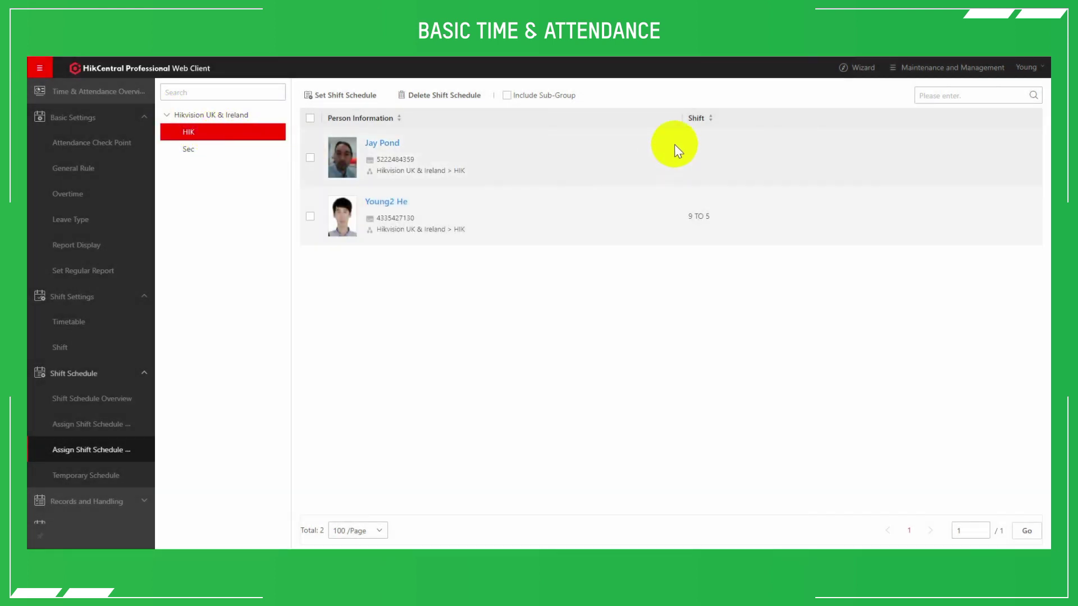
Step: Assign the Man Hour shift to the first person in the Hikvision UK & Ireland group for 2021/05/25 and save it
left_click(200, 119)
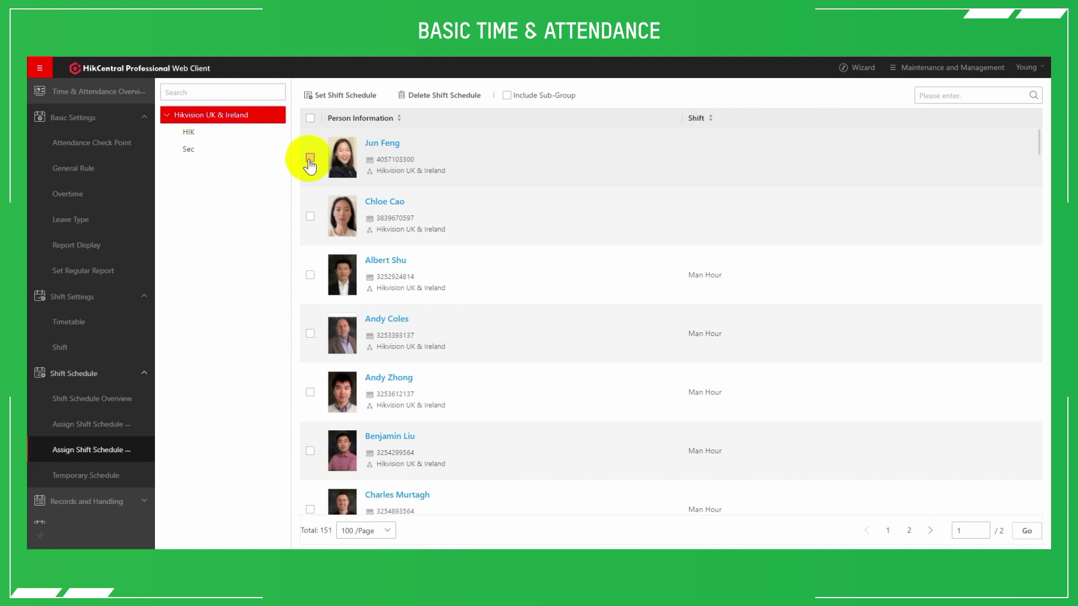
left_click(337, 98)
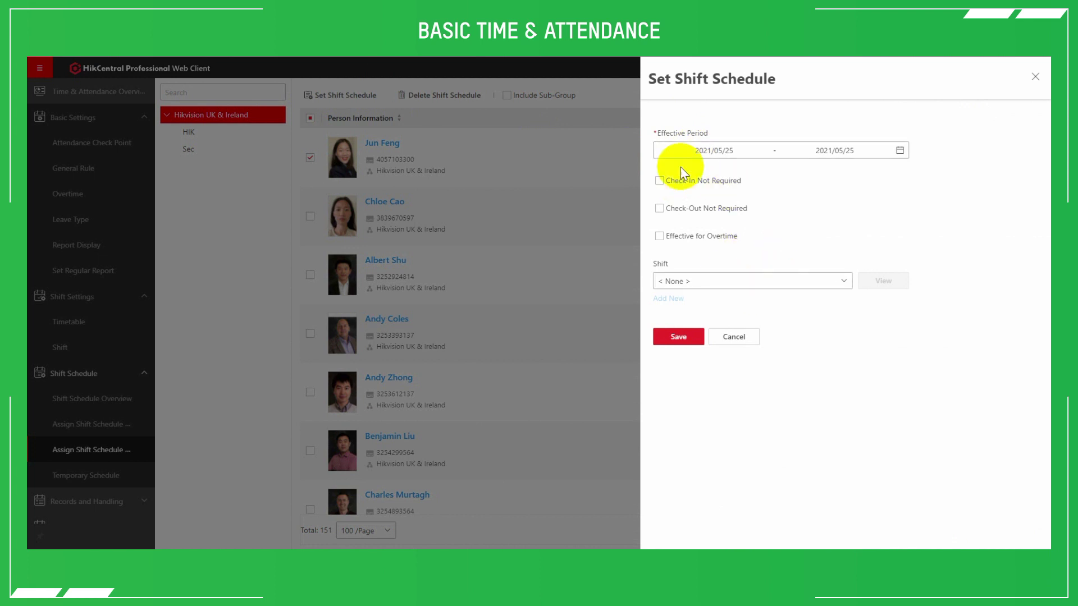
left_click(739, 284)
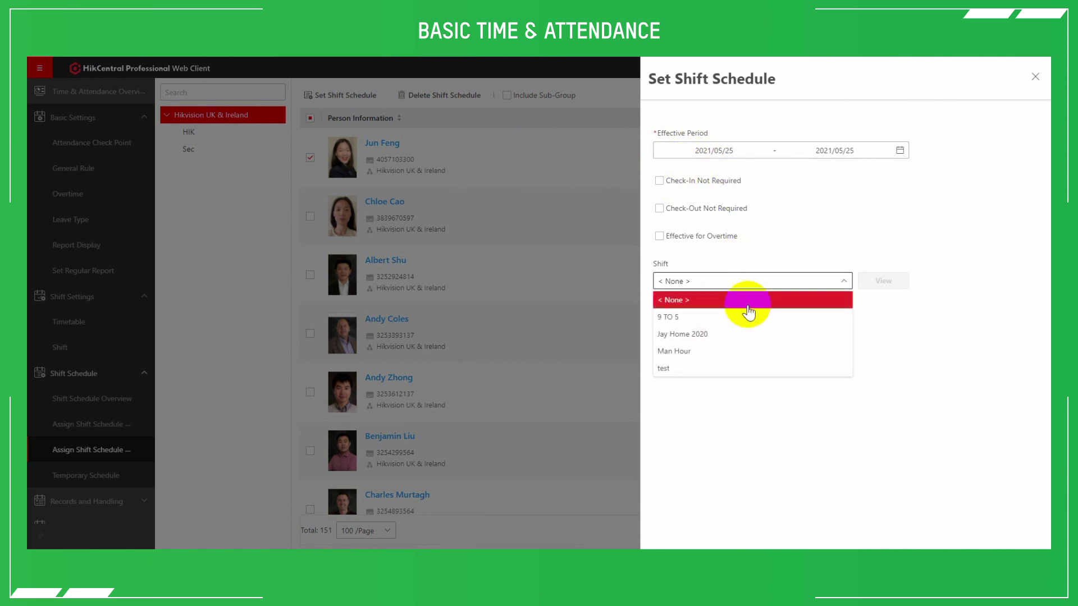
left_click(681, 352)
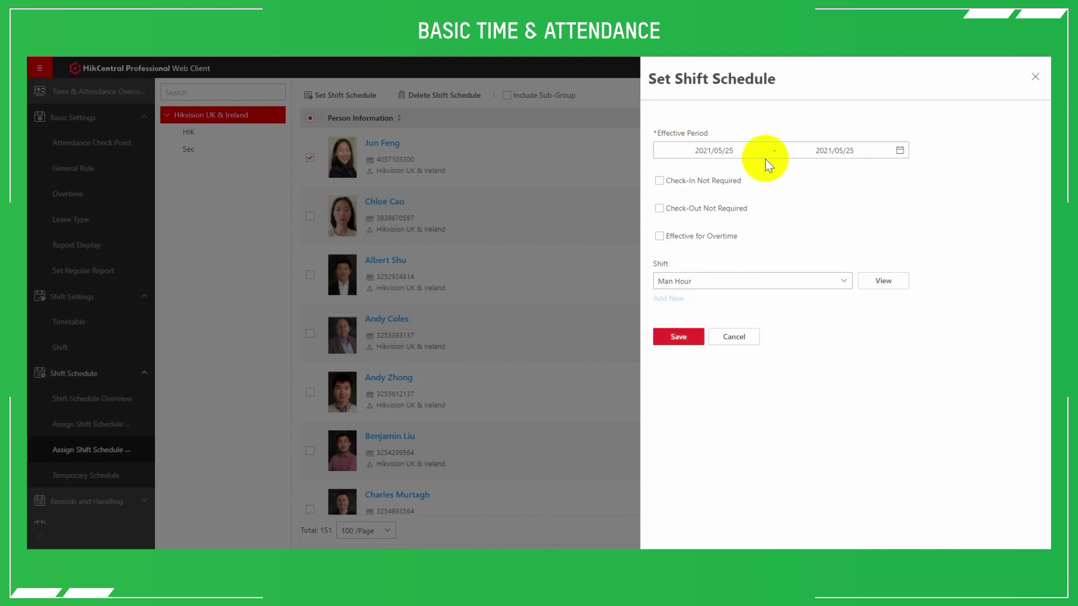
left_click(675, 337)
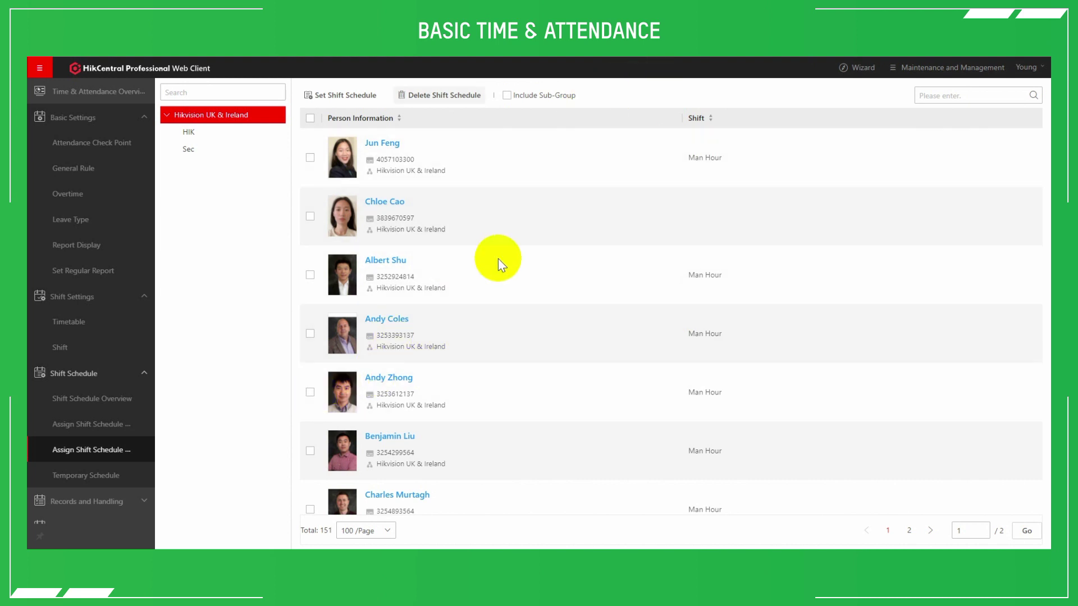
Step: Examine the weekly shift schedule overview for all persons and one person's monthly schedule, and return to the overview
left_click(92, 406)
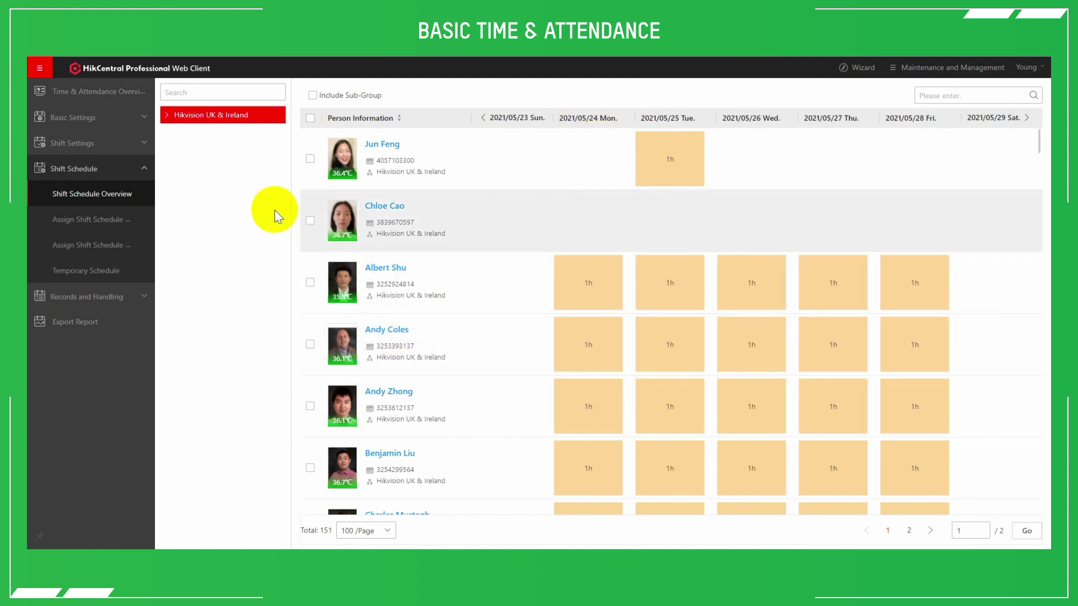
left_click(128, 205)
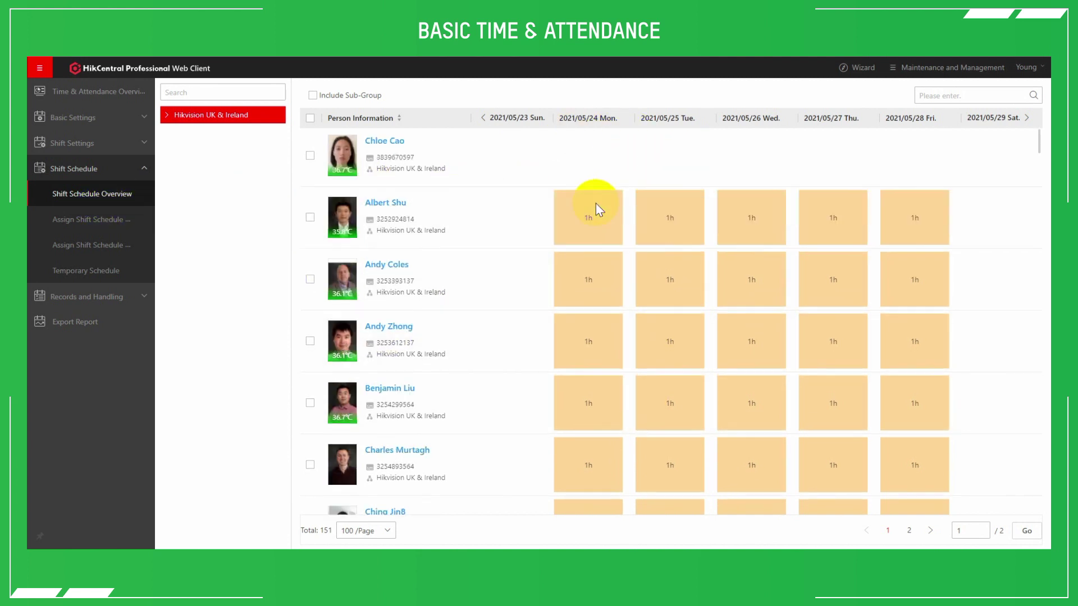
scroll(595, 210, "down", 5)
scroll(595, 203, "down", 1)
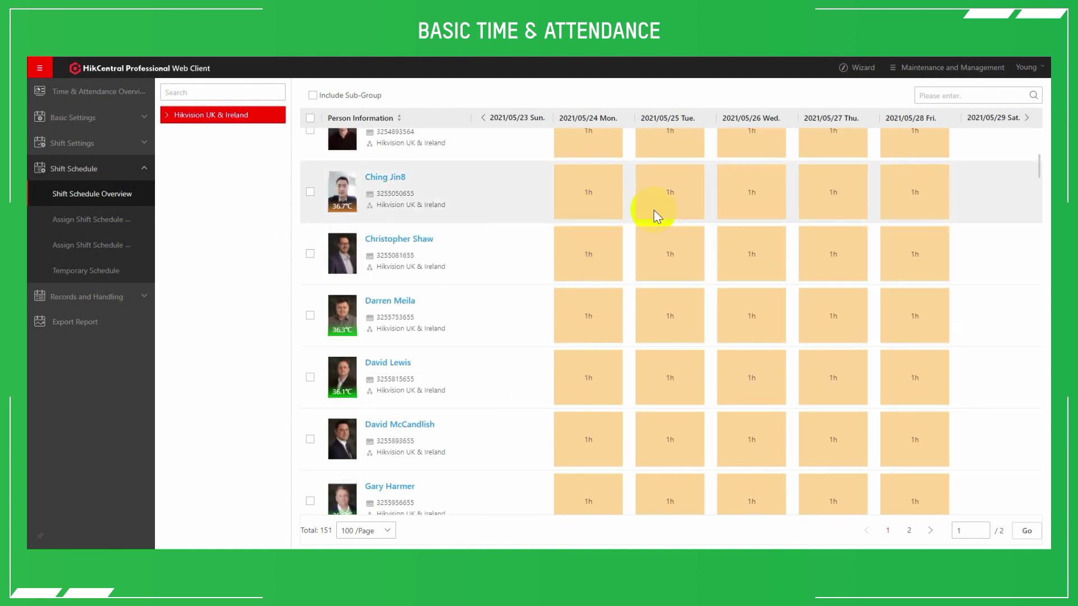
scroll(657, 234, "up", 1)
scroll(656, 234, "down", 3)
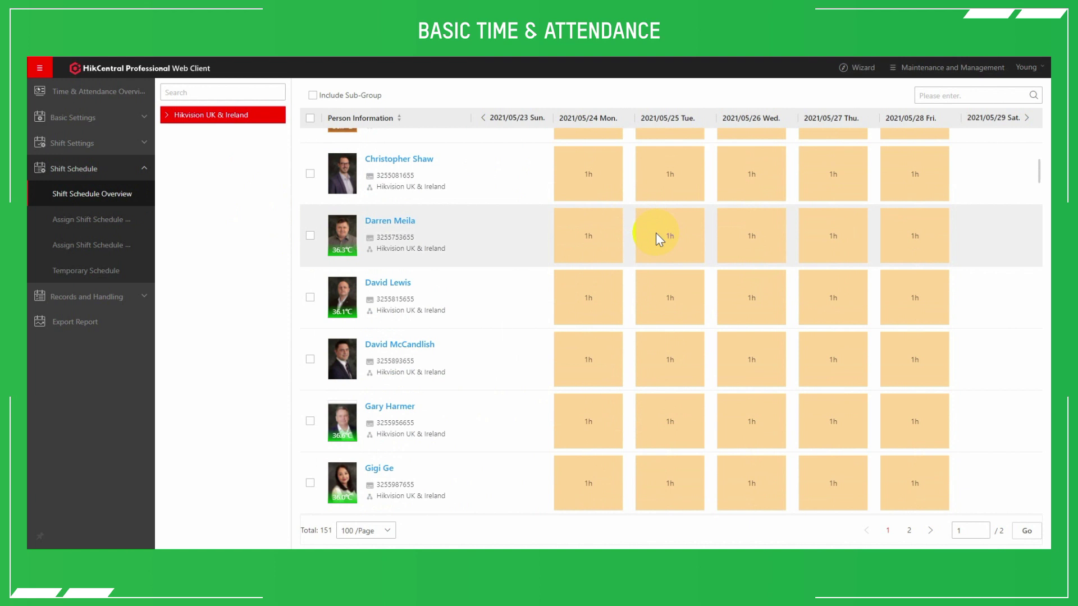
scroll(655, 234, "up", 3)
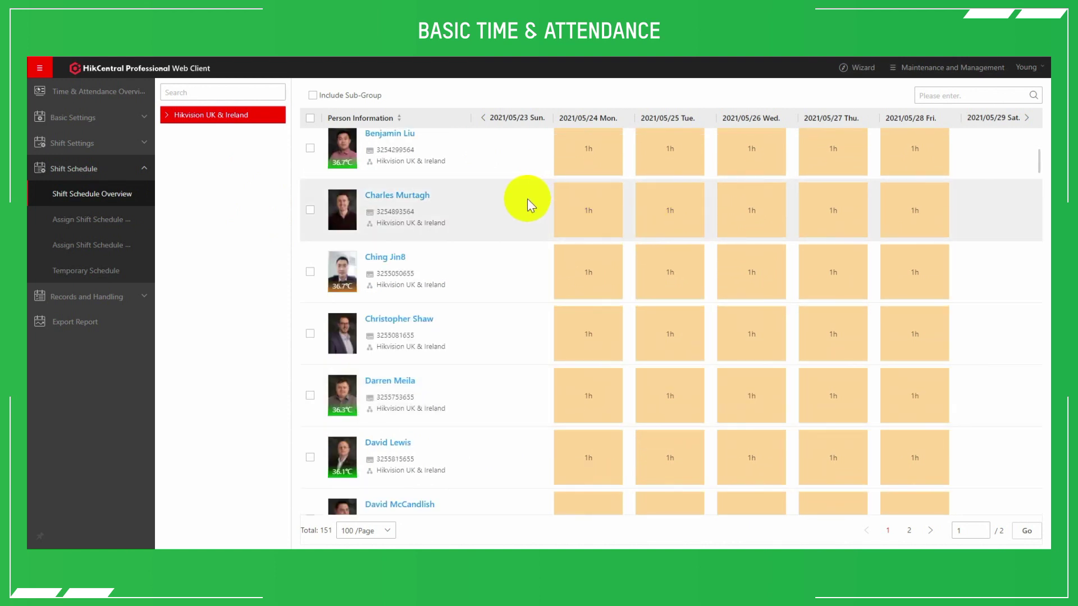
left_click(412, 197)
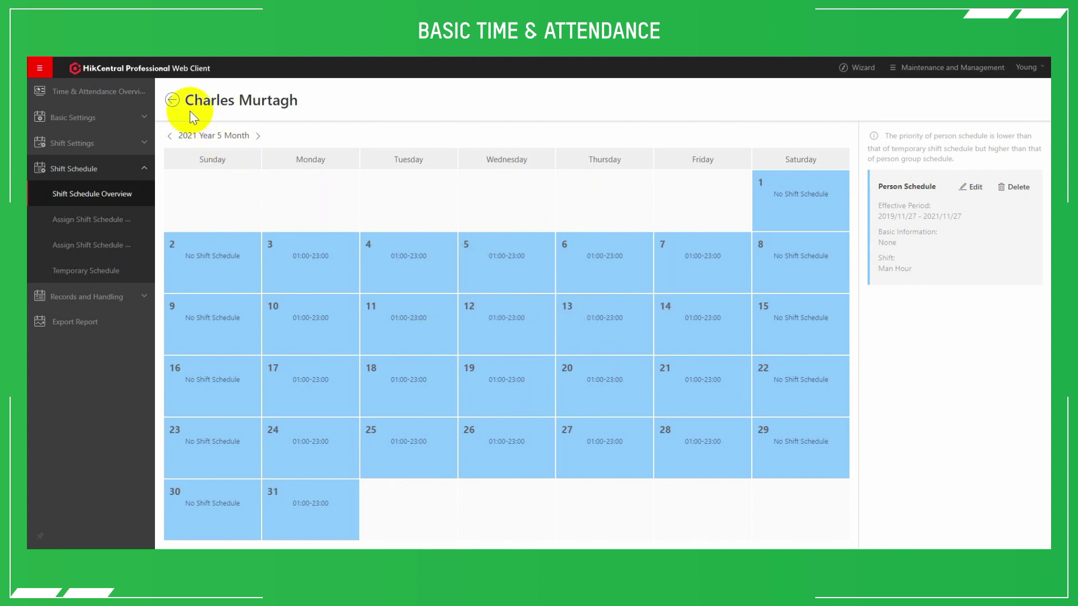
left_click(174, 101)
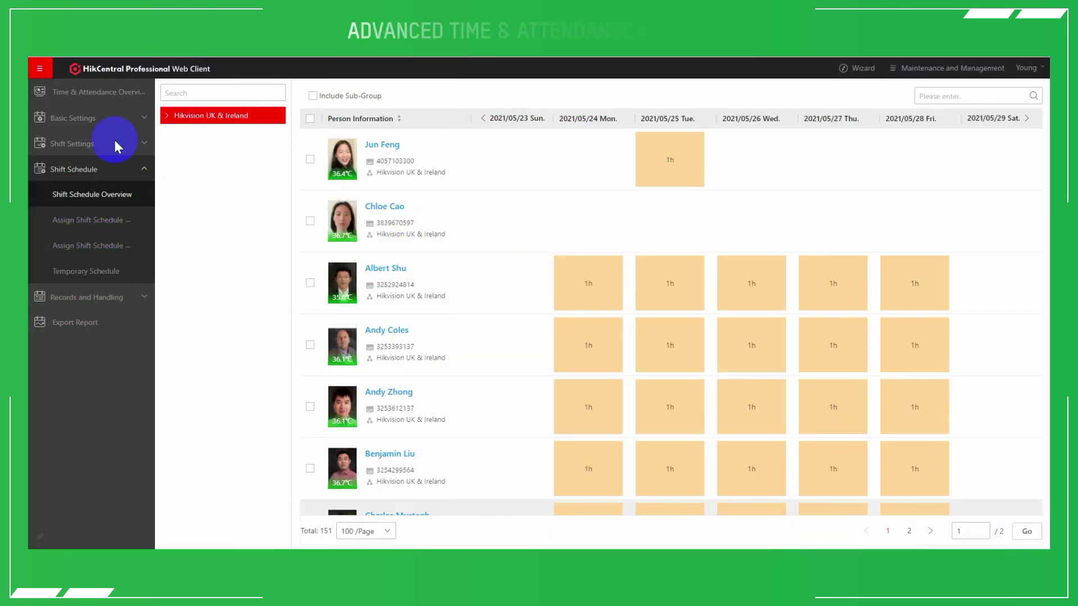
Step: Create a new regular attendance report named "attendance report"
left_click(79, 120)
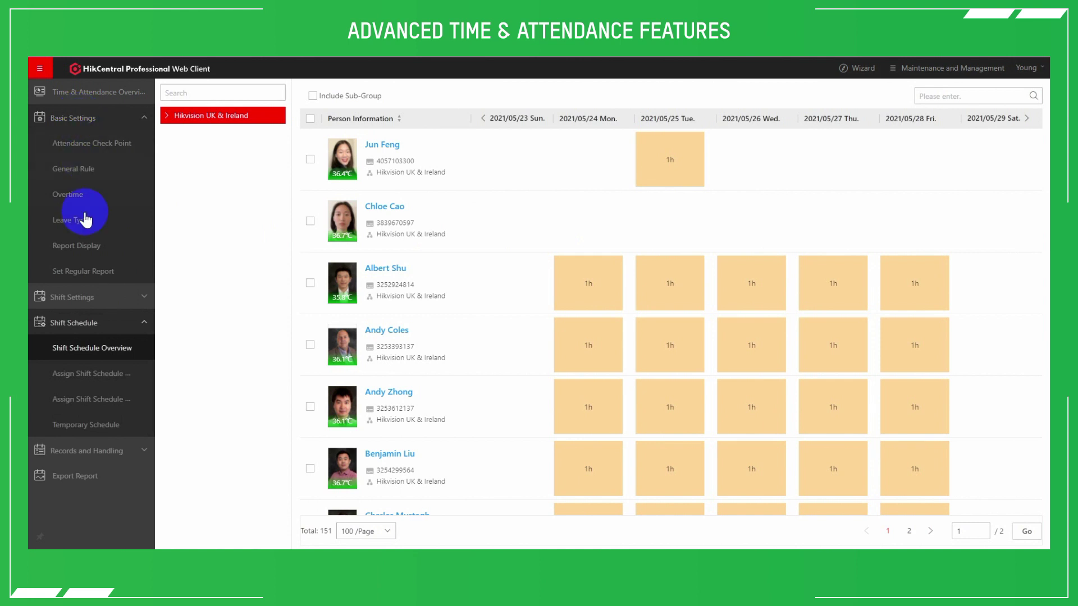
left_click(80, 271)
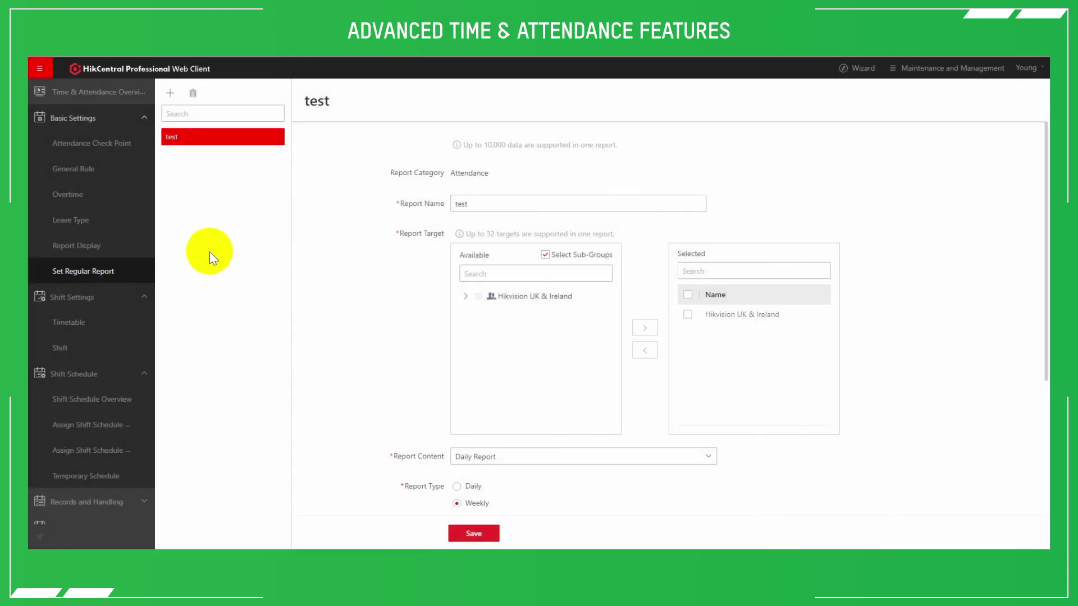
left_click(171, 94)
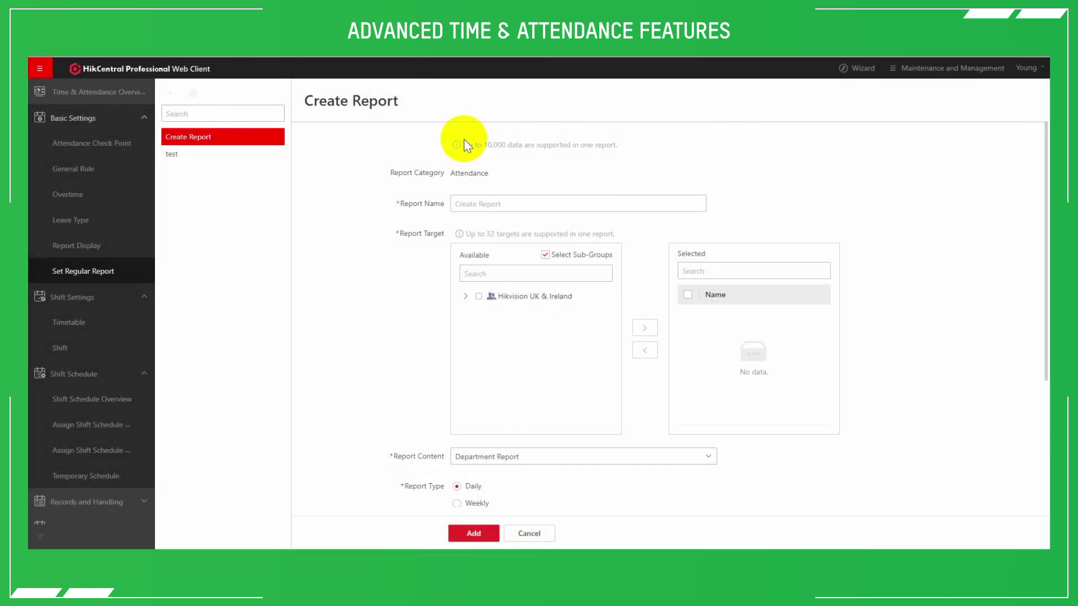
left_click(472, 205)
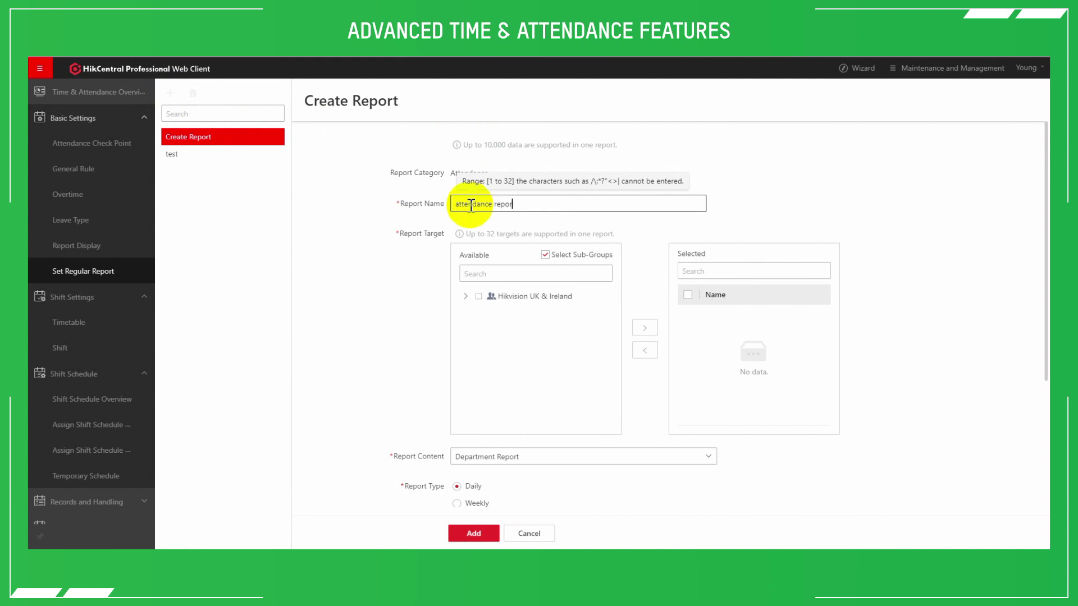
Step: Add Hikvision UK & Ireland as the report target and remove its HIK and Sec sub-groups from the selection
left_click(464, 298)
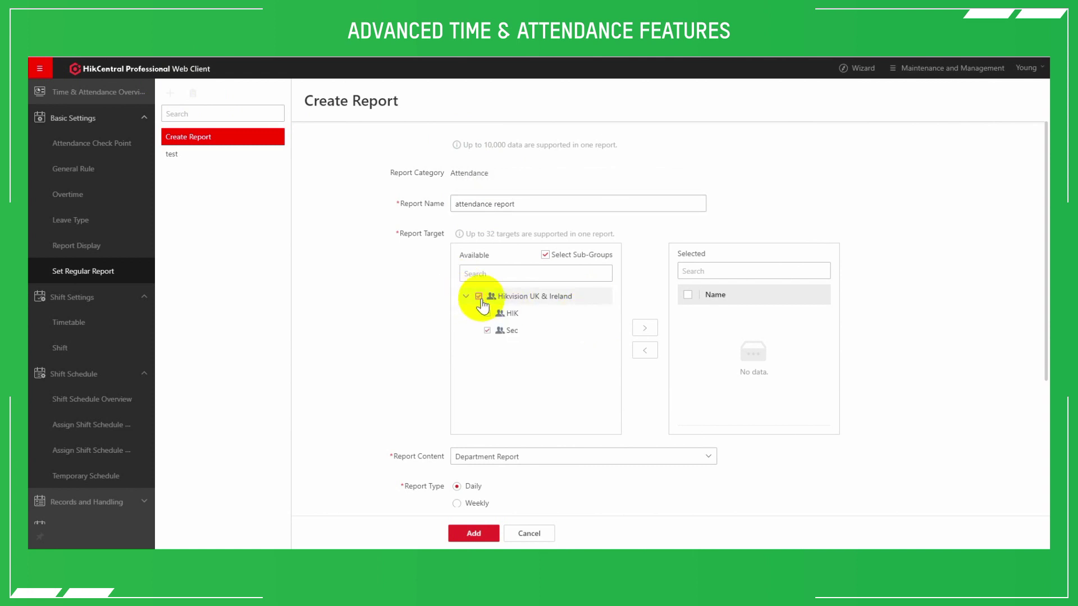
left_click(643, 328)
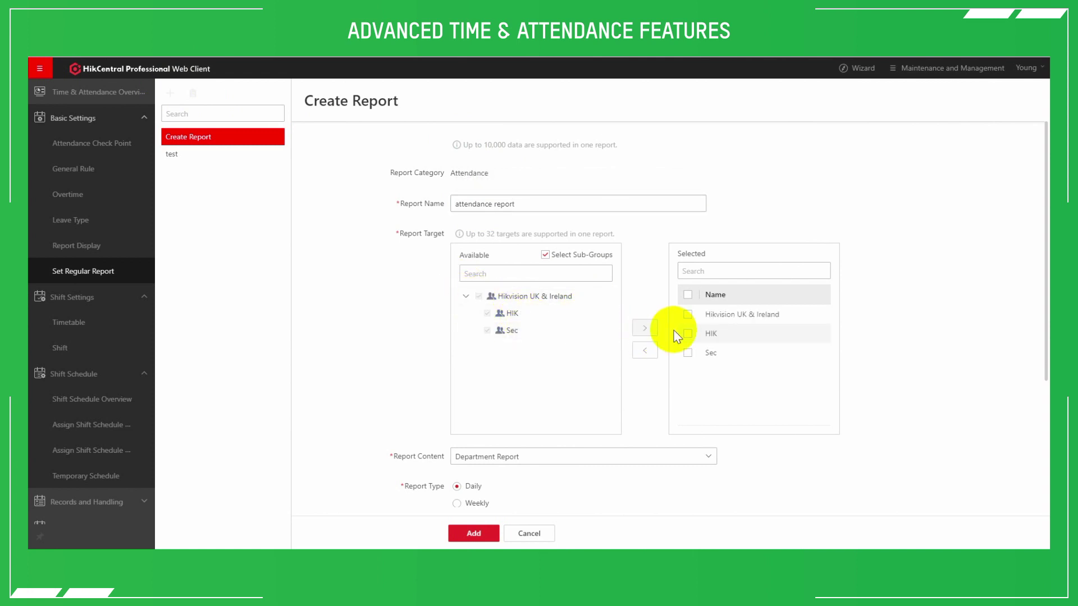
left_click(688, 352)
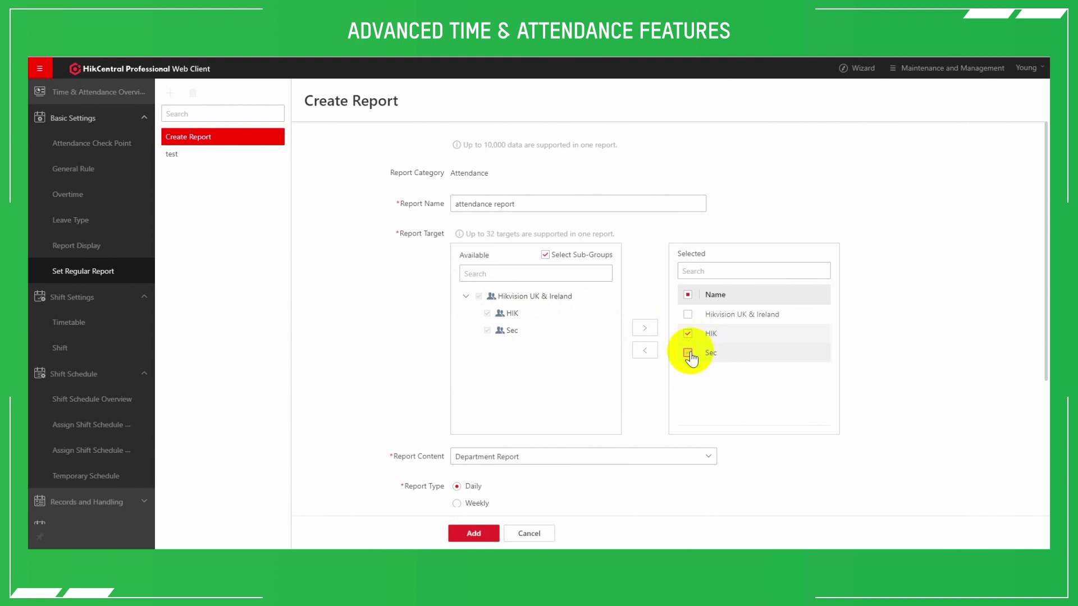
left_click(644, 350)
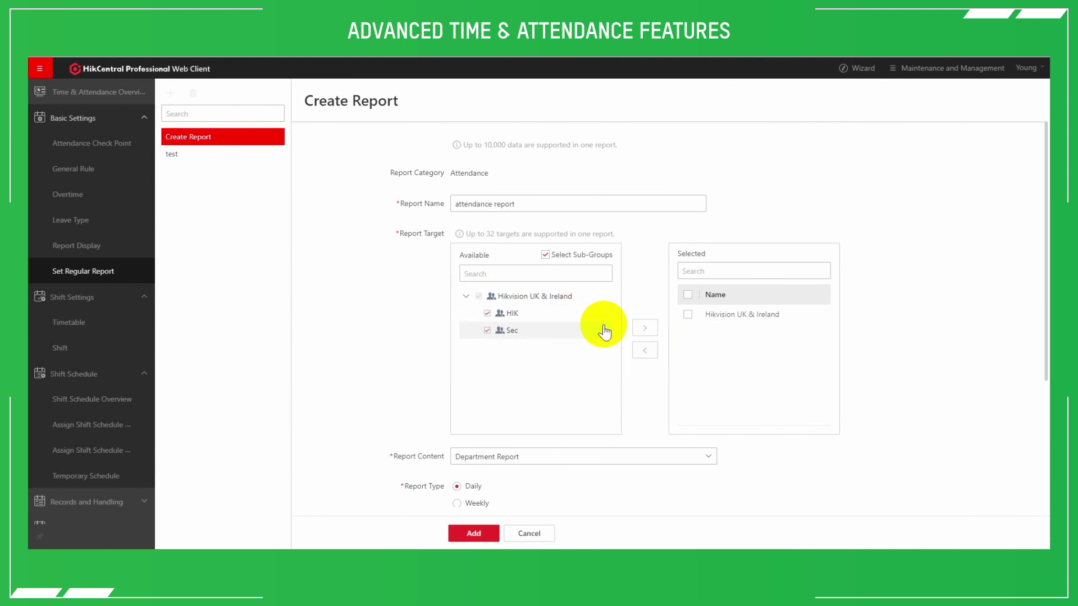
Step: Set the report content to Monthly Overview and choose day 1 of the month as its sending day
scroll(505, 303, "down", 2)
scroll(399, 270, "down", 2)
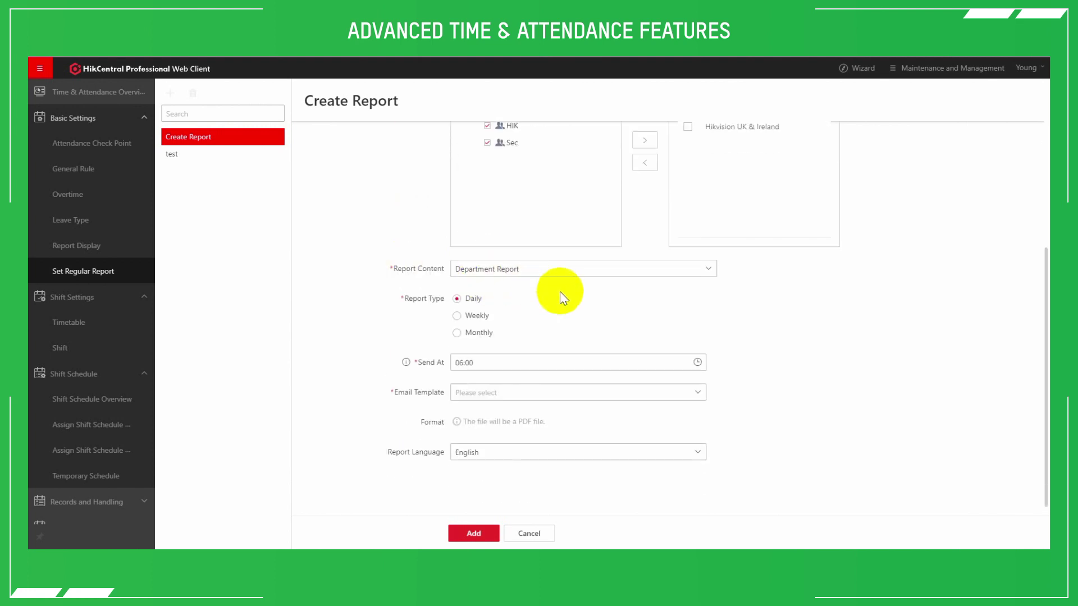
left_click(488, 270)
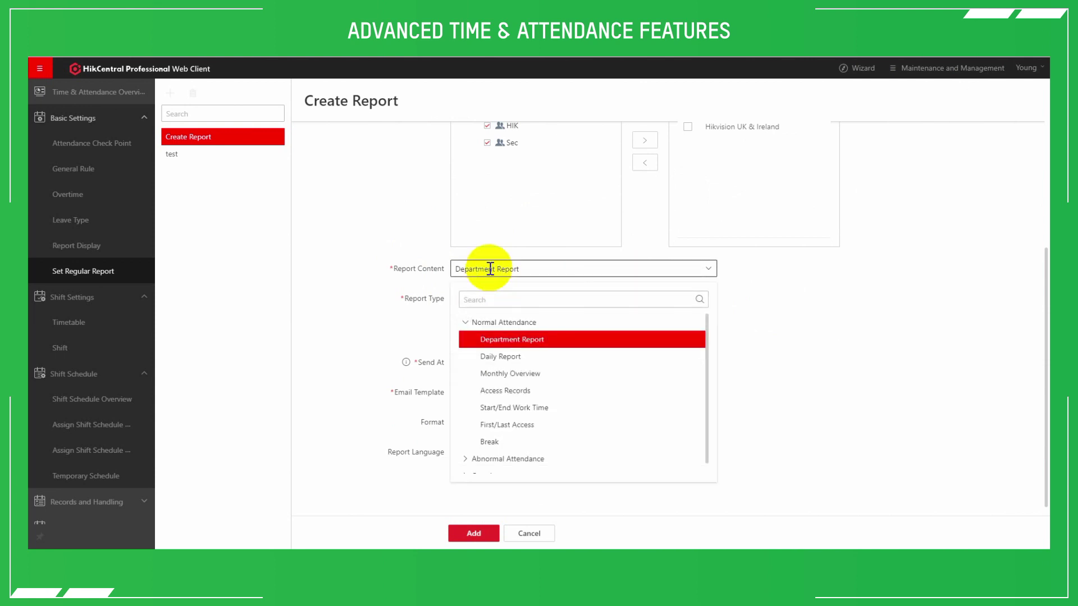
left_click(522, 374)
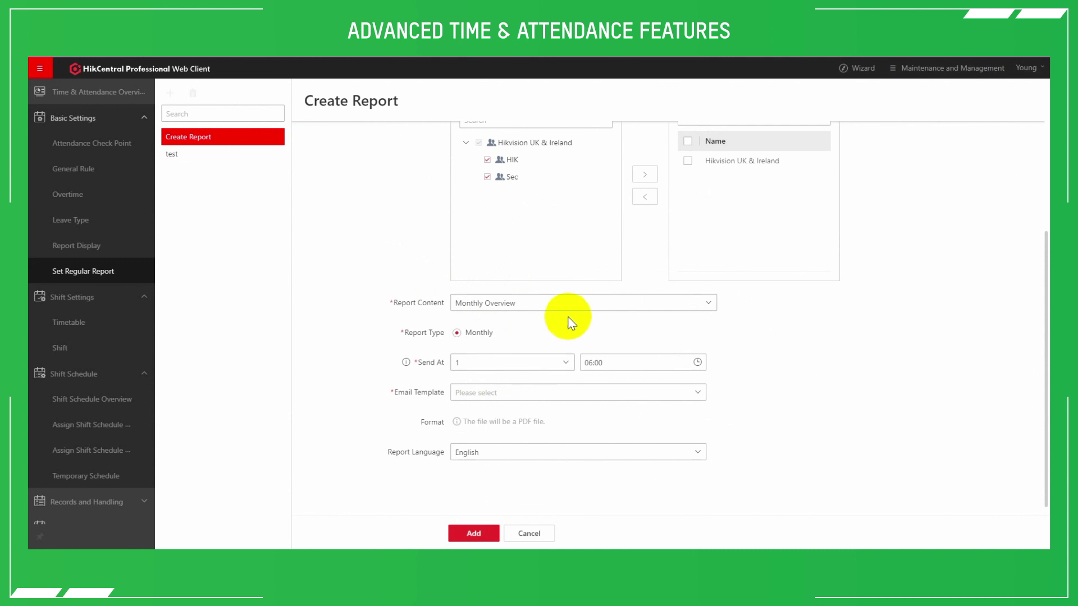
scroll(570, 323, "up", 2)
scroll(570, 322, "down", 2)
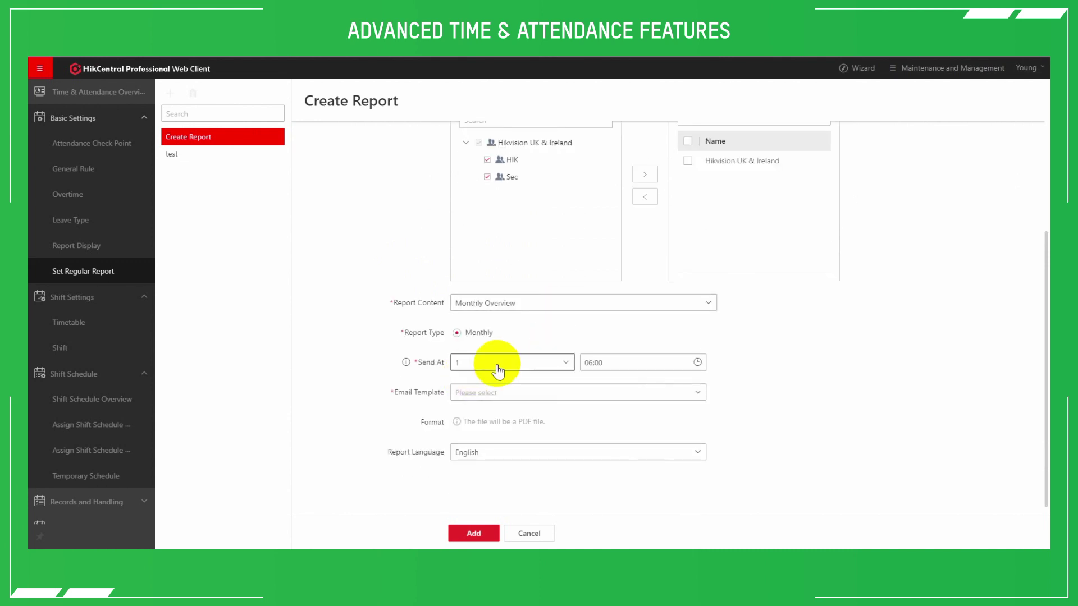
left_click(533, 369)
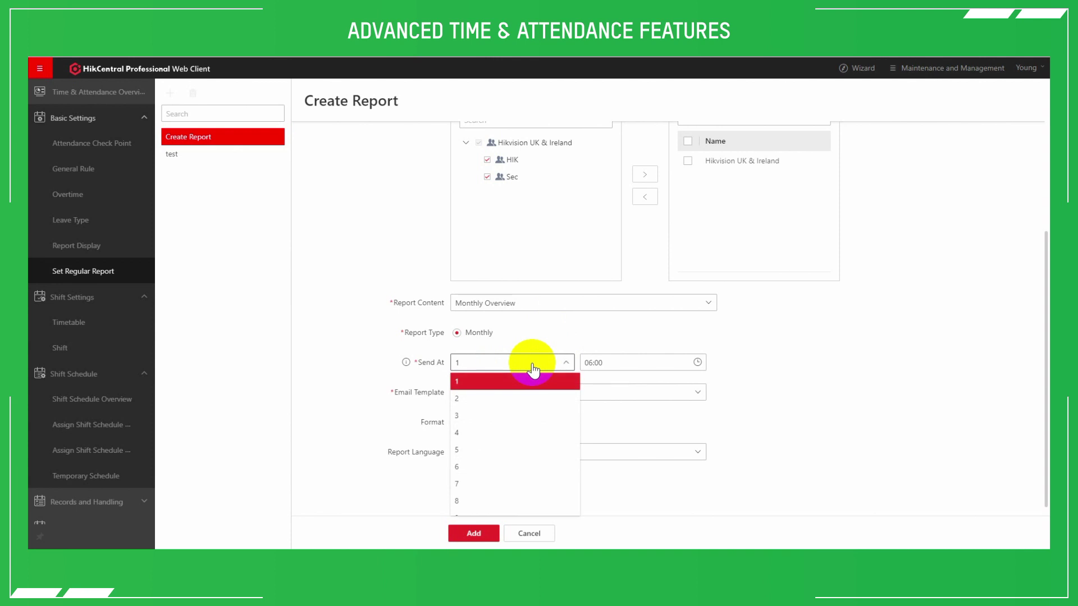
left_click(489, 380)
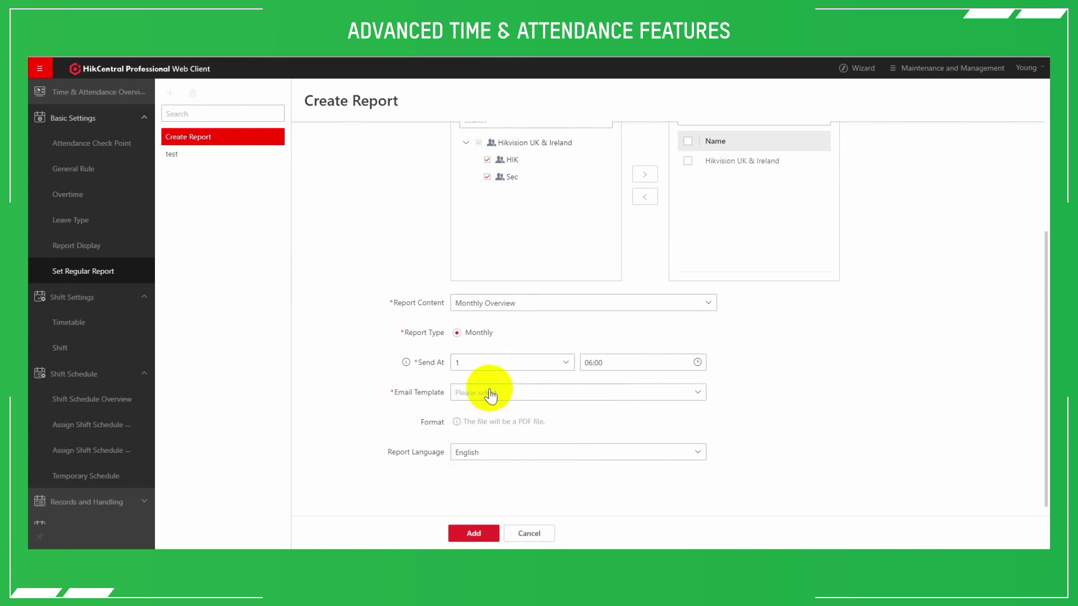
Step: Set the report content to Department Report with the Monthly report type, and look through the available sending days
left_click(531, 303)
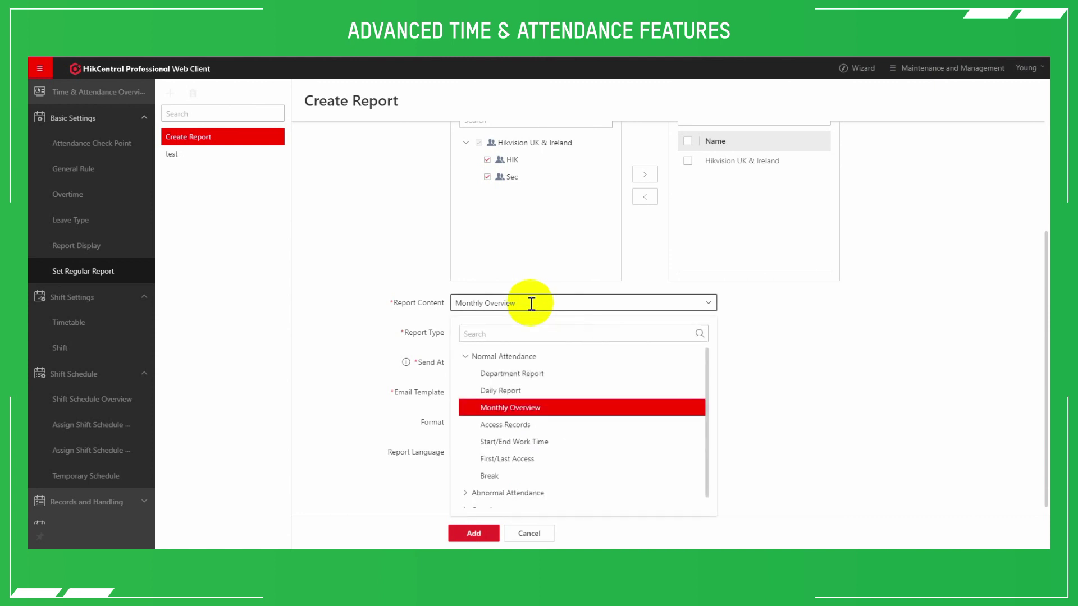
left_click(517, 375)
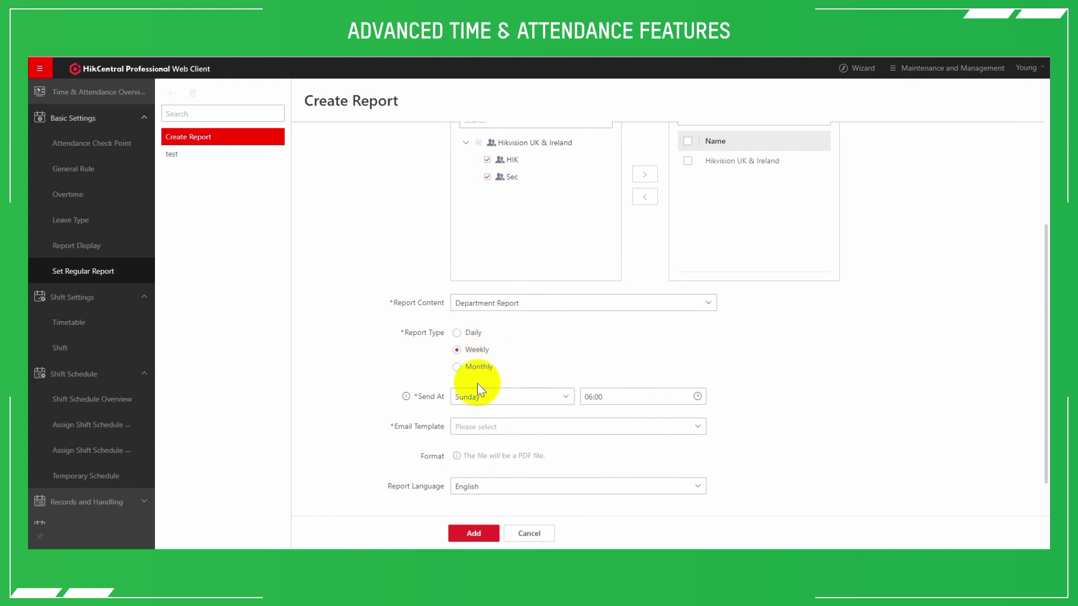
left_click(492, 397)
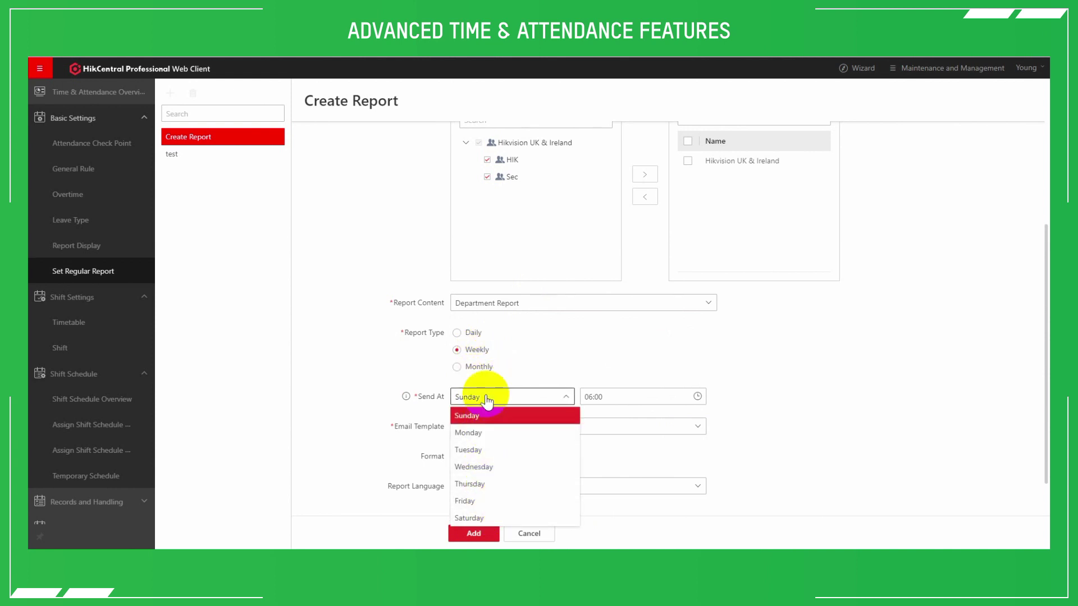
left_click(480, 367)
left_click(491, 400)
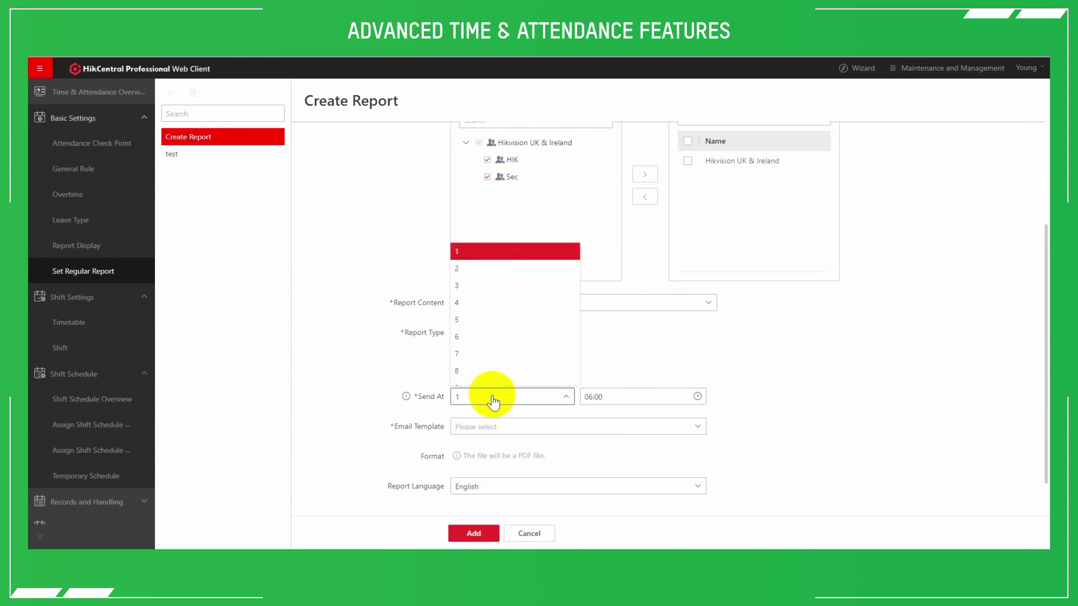
scroll(493, 307, "down", 5)
scroll(490, 308, "up", 3)
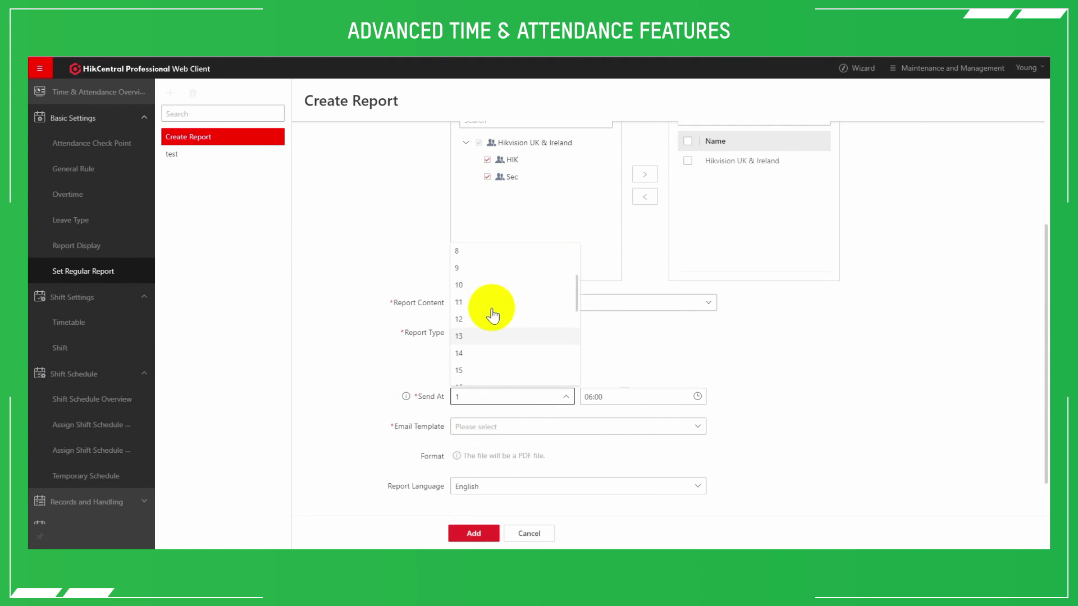
left_click(601, 356)
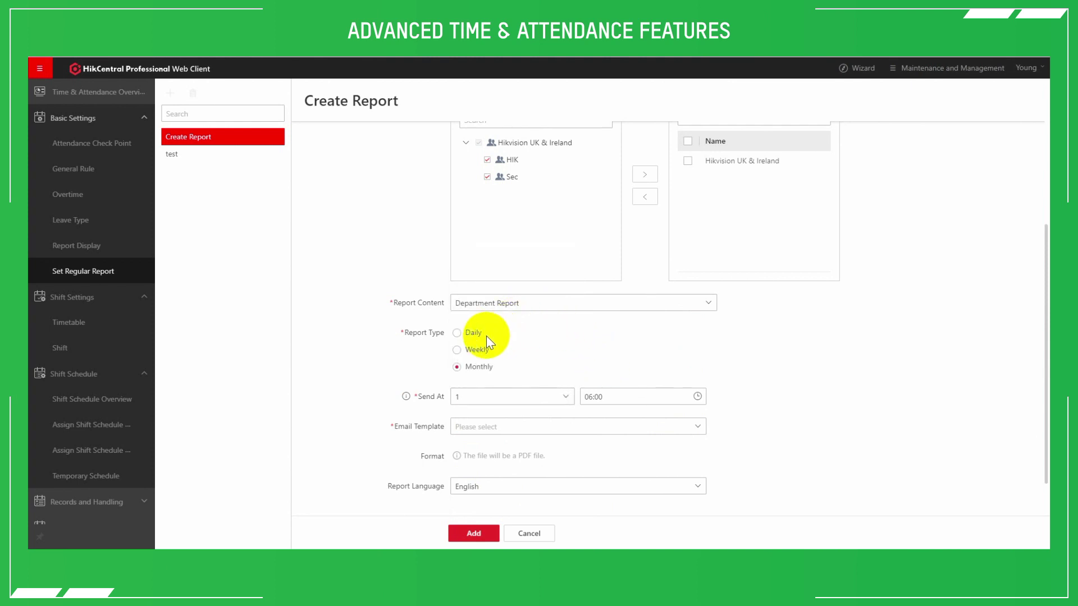
Step: Choose the email template named after the logged-in user and add the regular report
scroll(405, 353, "down", 1)
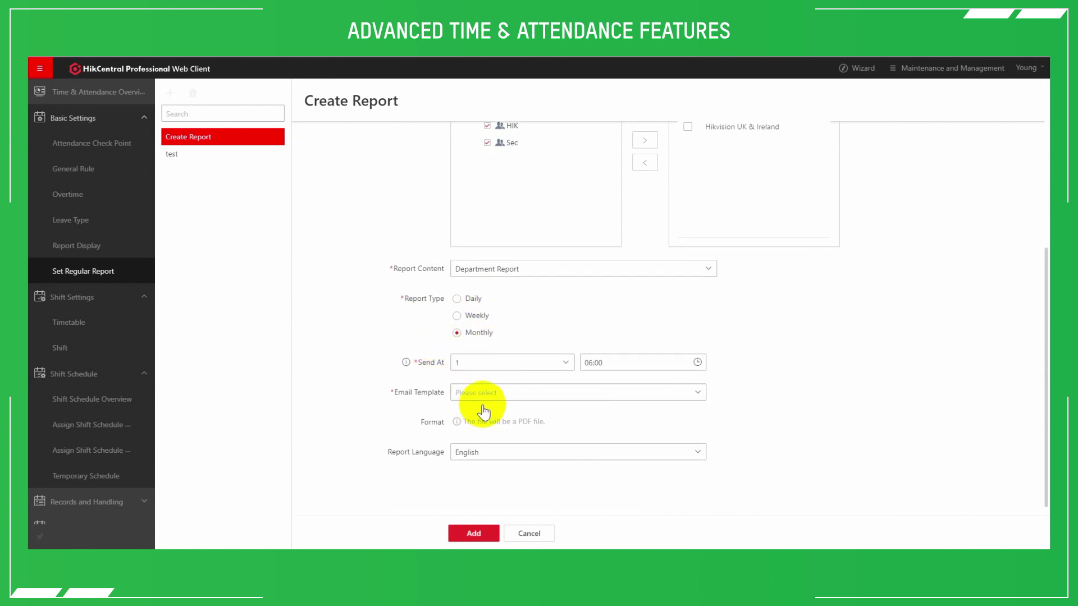
left_click(506, 393)
scroll(505, 313, "down", 5)
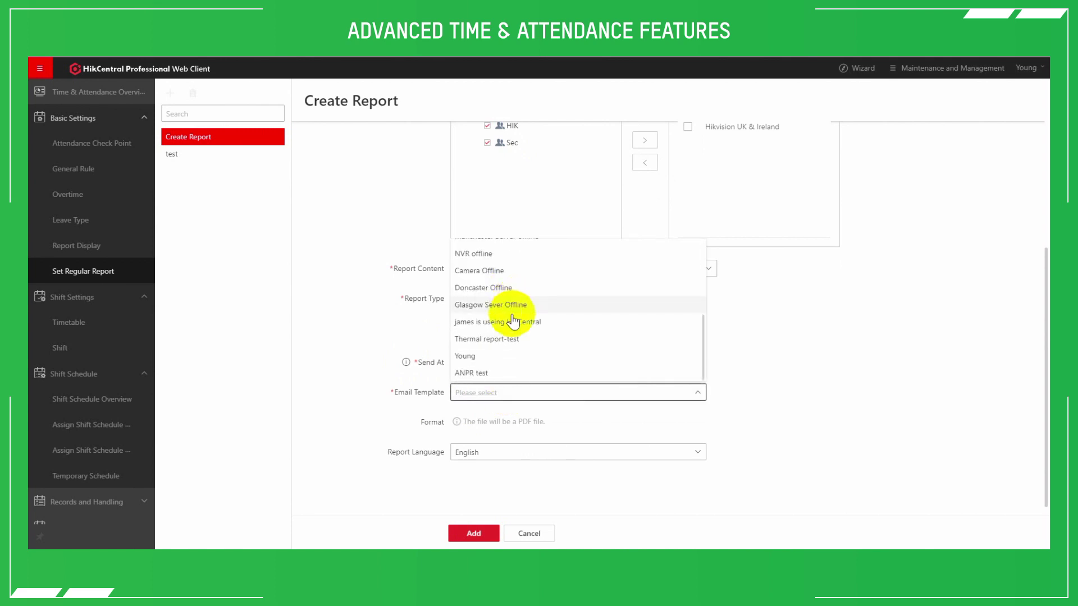
left_click(494, 357)
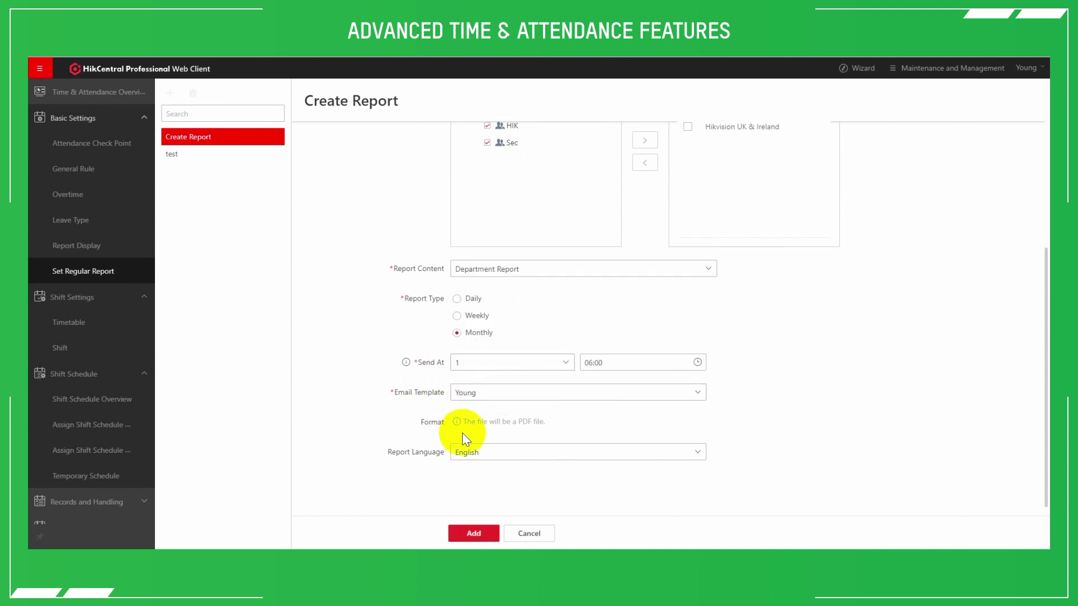
left_click(465, 531)
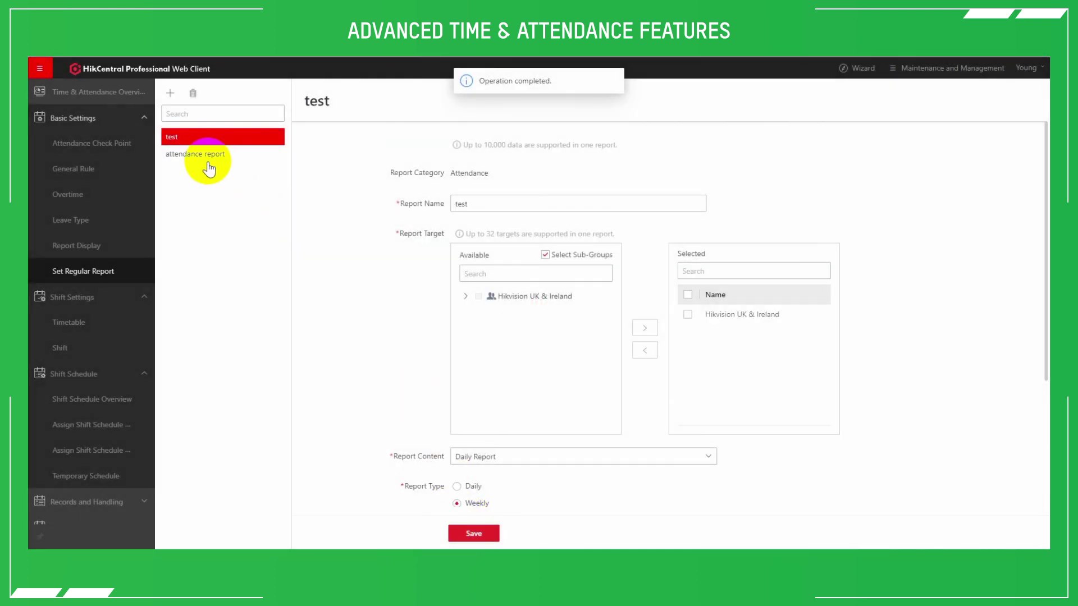
Step: Review the target, content, type and sending settings of the saved attendance report
left_click(208, 155)
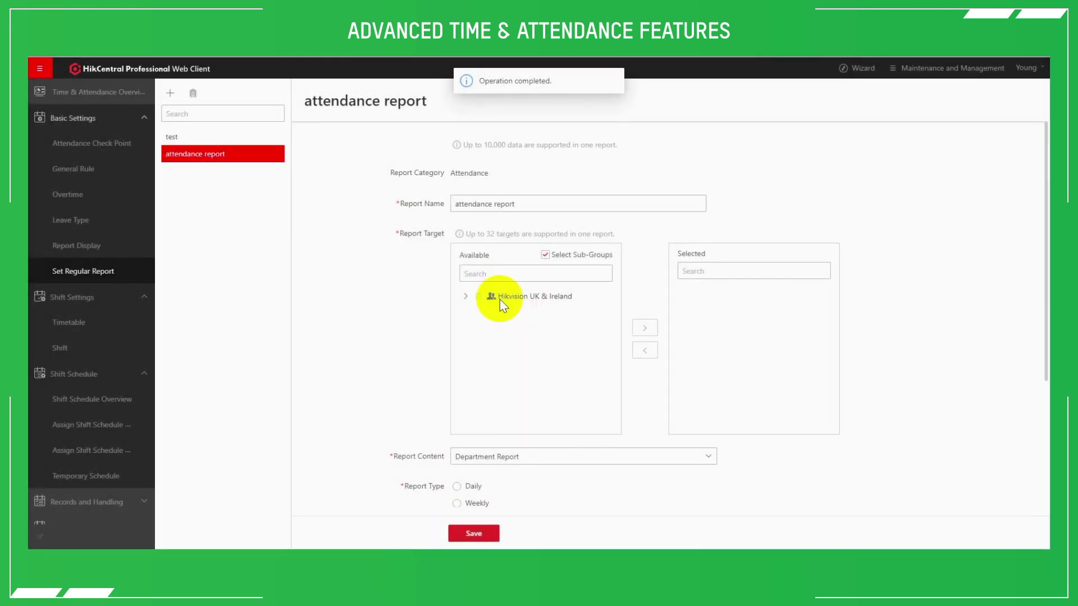
scroll(379, 279, "down", 3)
scroll(379, 279, "up", 2)
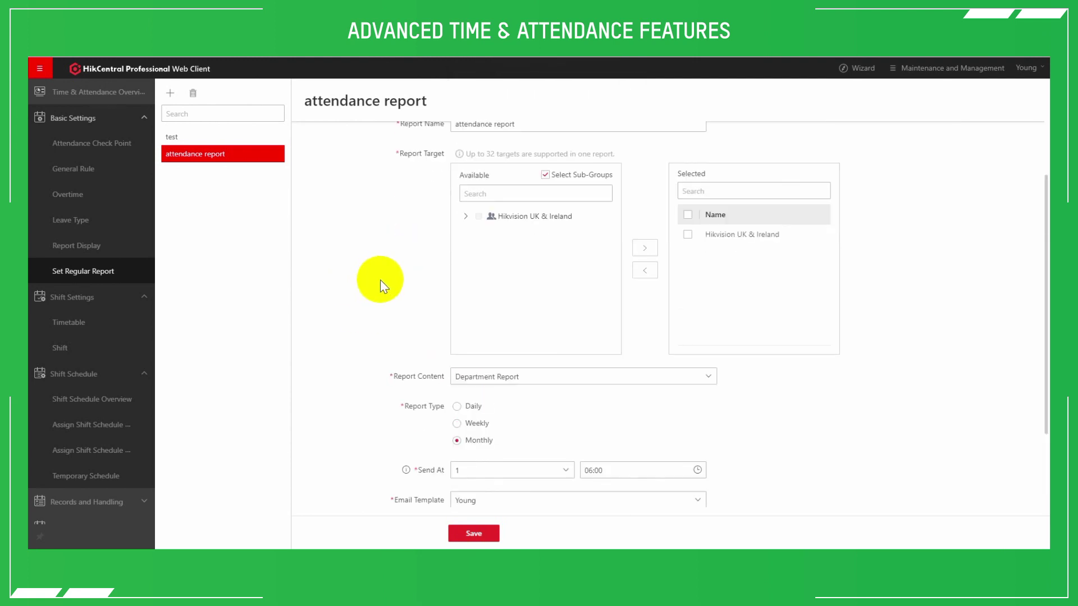
left_click(251, 168)
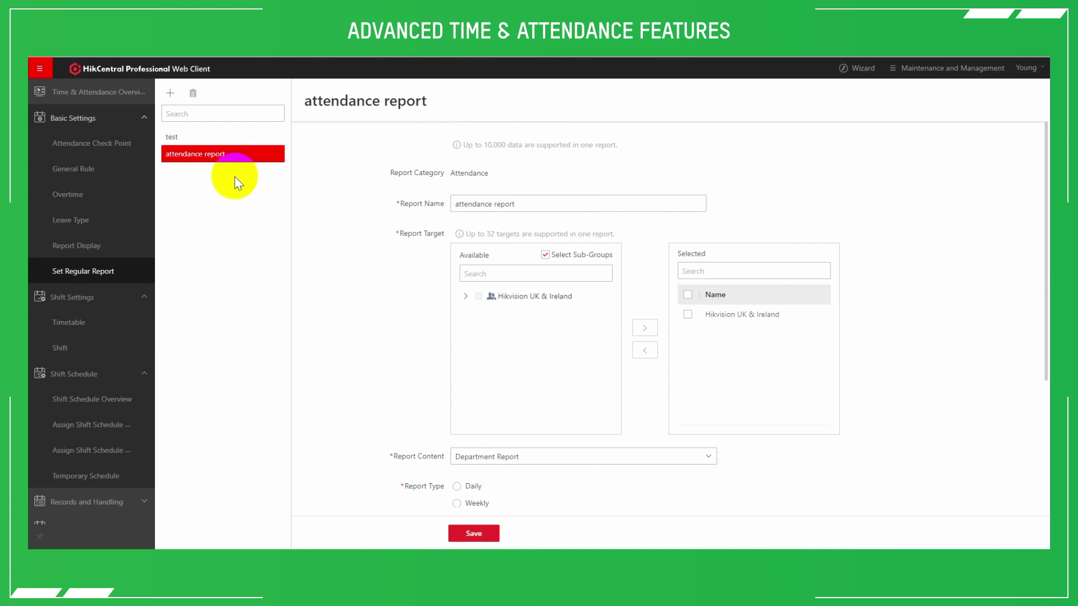
Step: Open the attendance report export page and choose Department Report as the report type
scroll(88, 272, "down", 1)
scroll(89, 272, "down", 1)
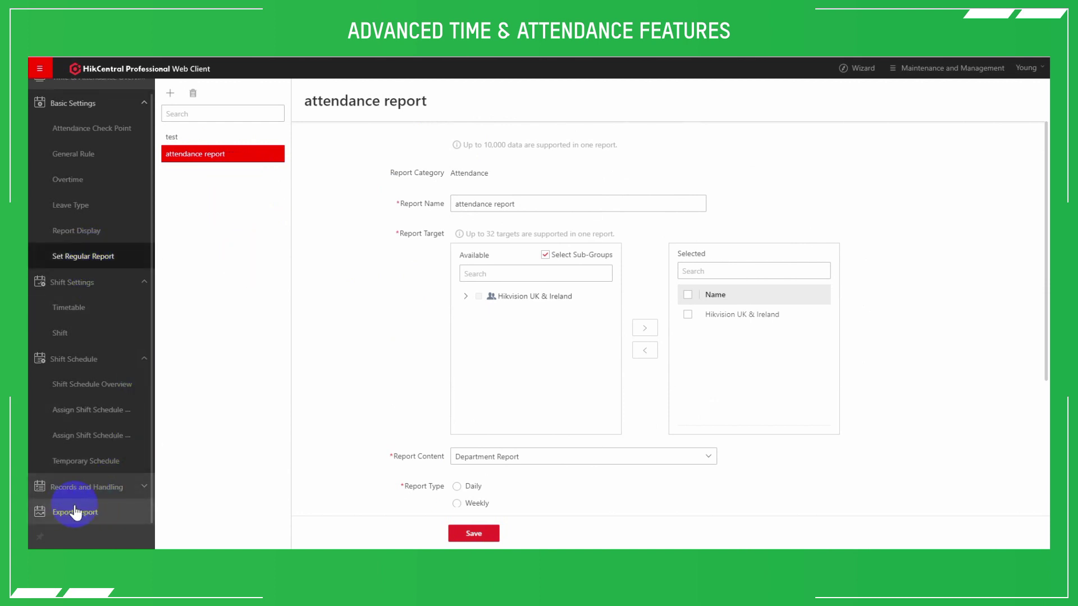
left_click(89, 362)
left_click(103, 301)
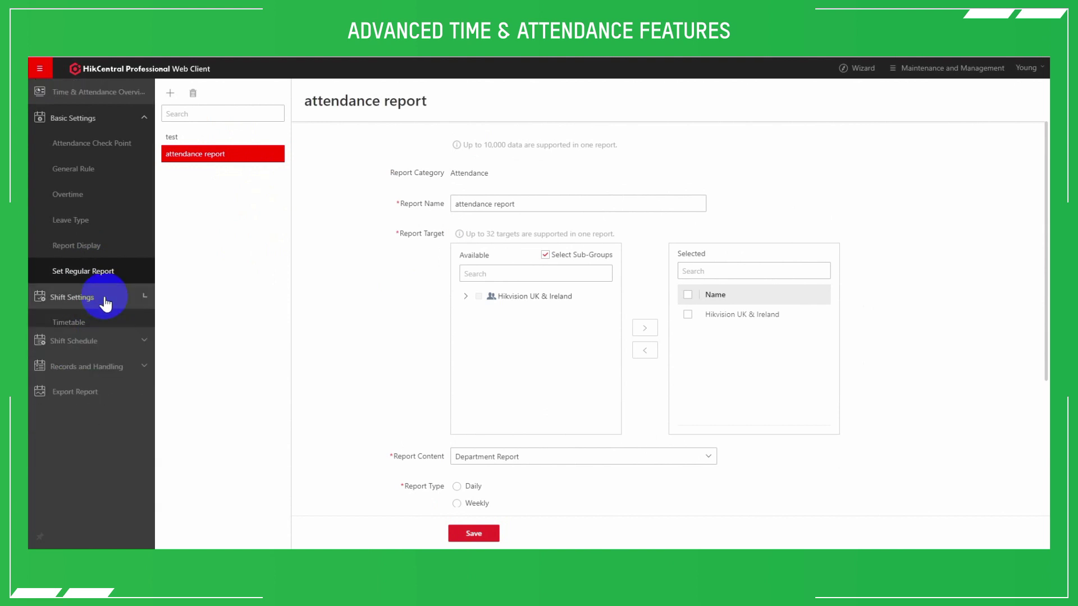
left_click(90, 374)
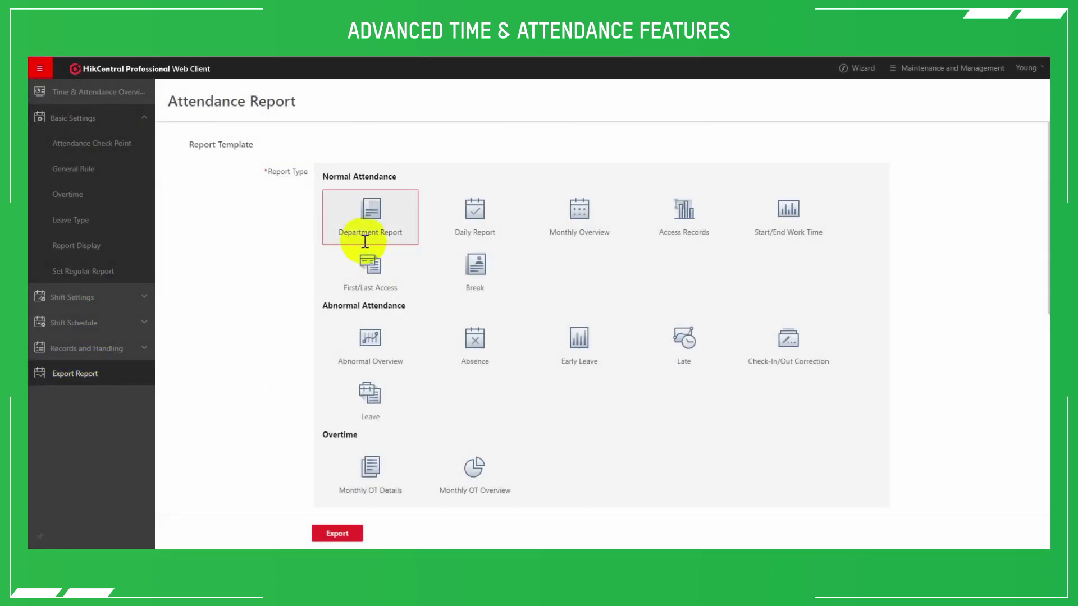
left_click(474, 223)
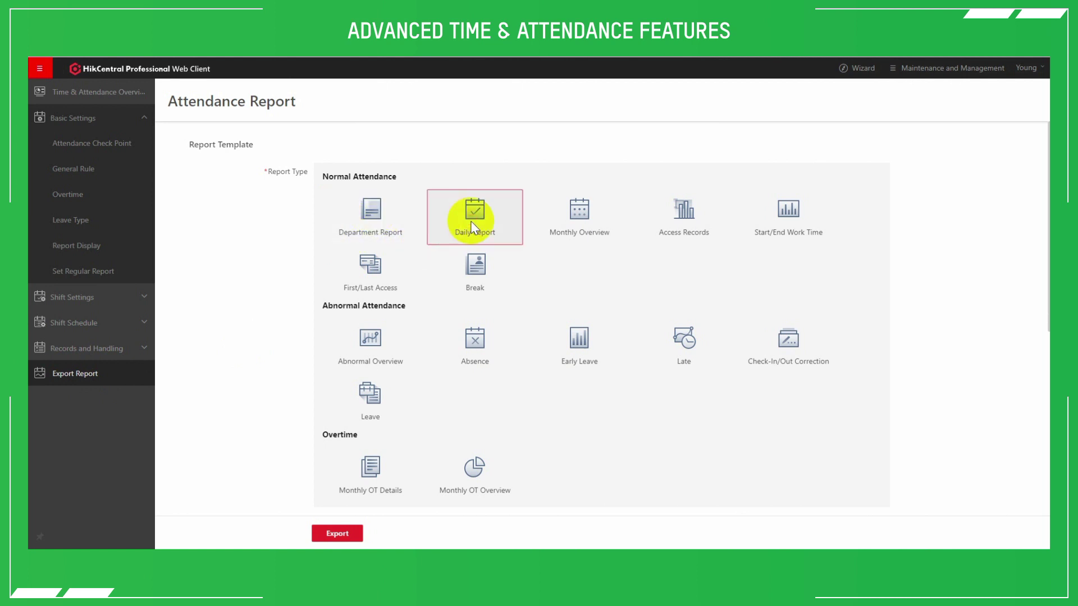
left_click(578, 215)
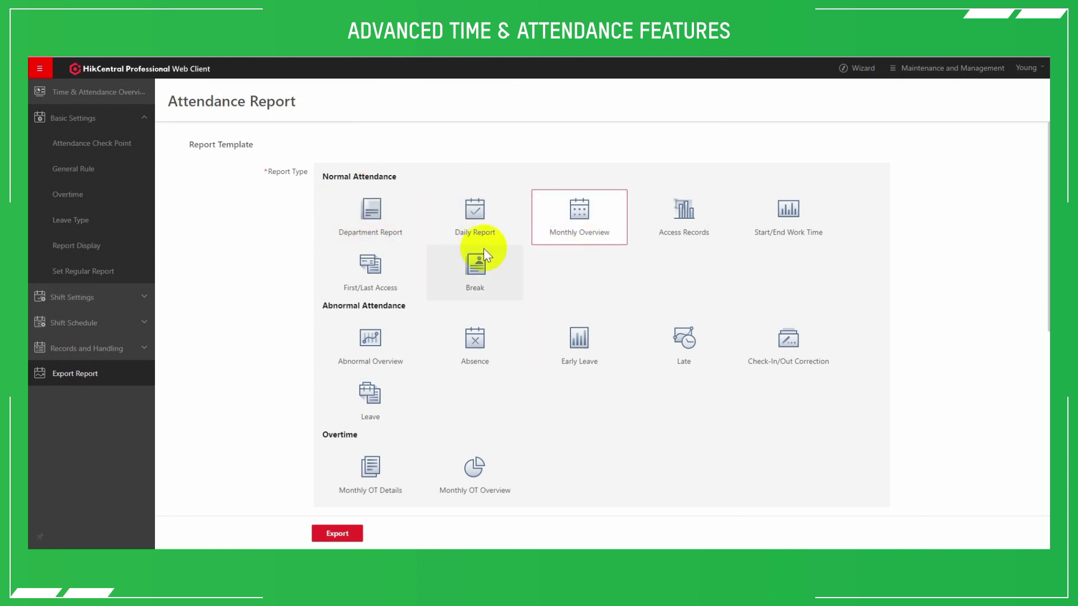
scroll(430, 235, "down", 2)
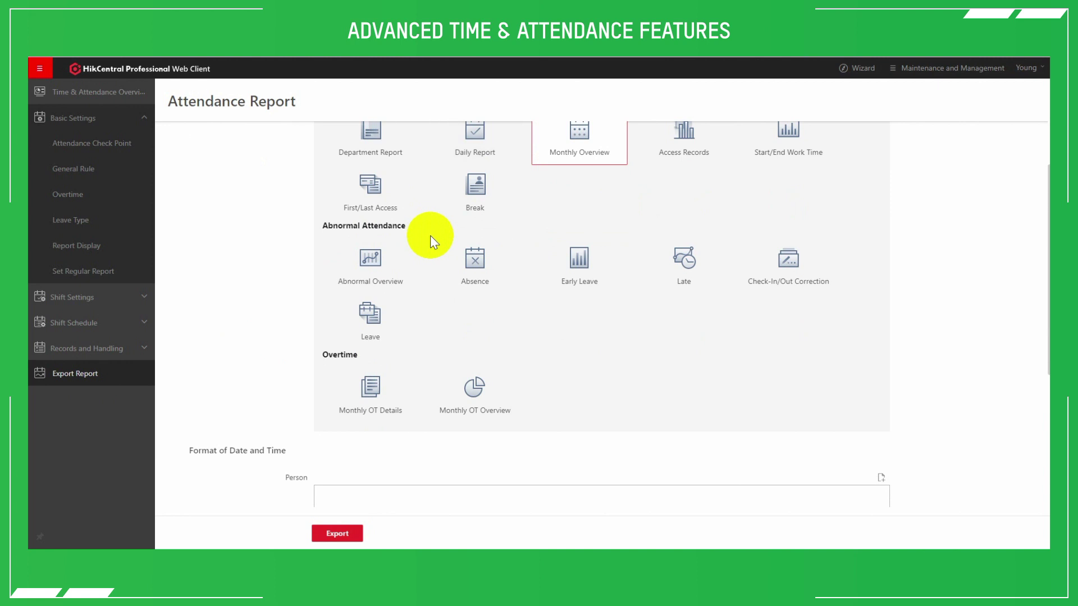
left_click(382, 147)
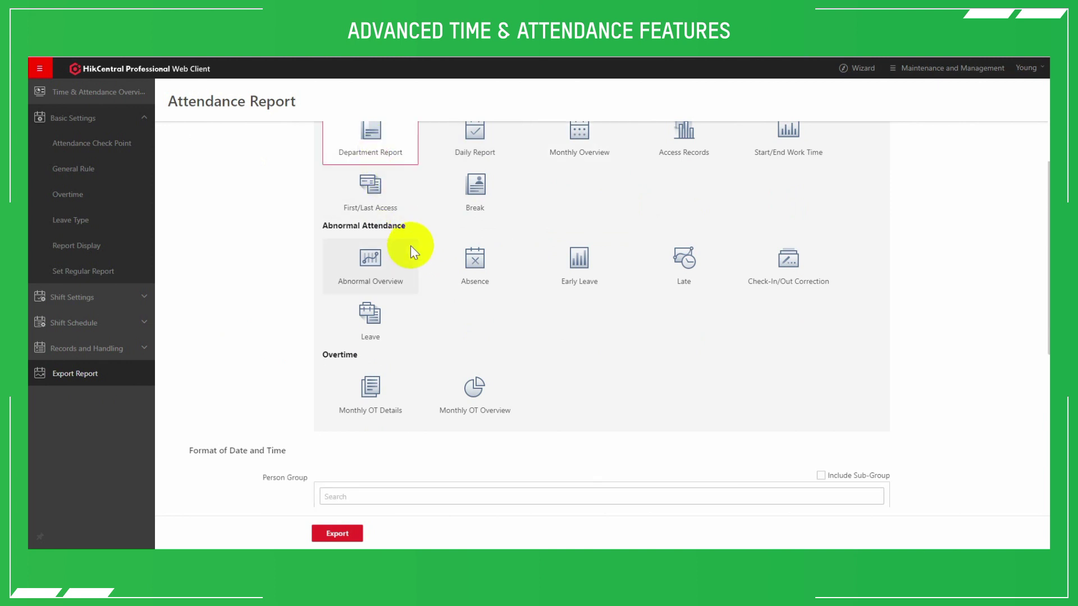
Step: Select the Hikvision UK & Ireland person group and set the time period to 2021/04/25 - 2021/05/25
scroll(409, 247, "down", 3)
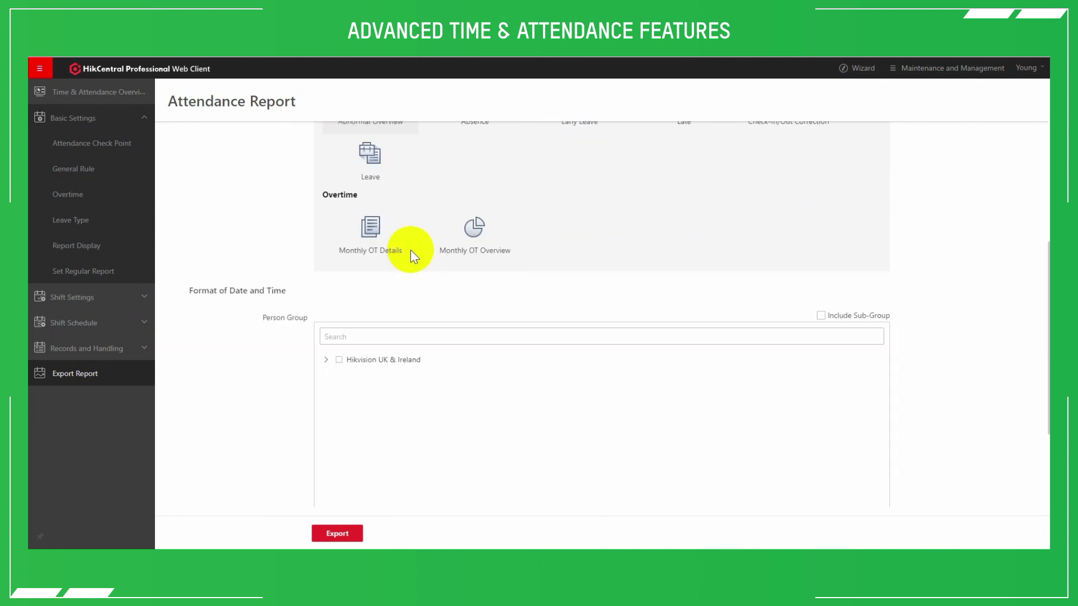
left_click(339, 361)
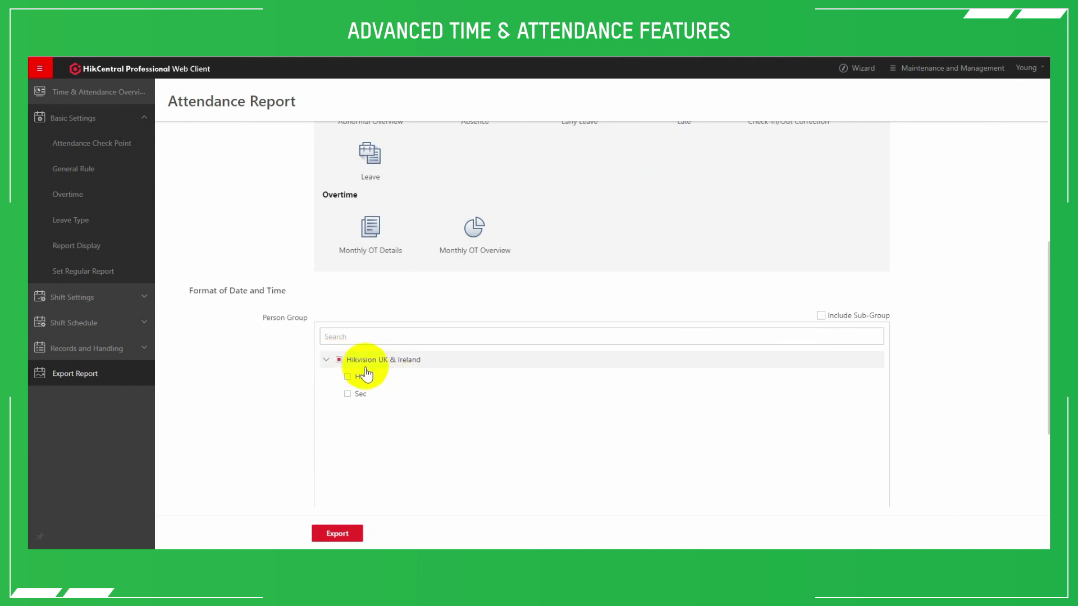
scroll(271, 316, "down", 3)
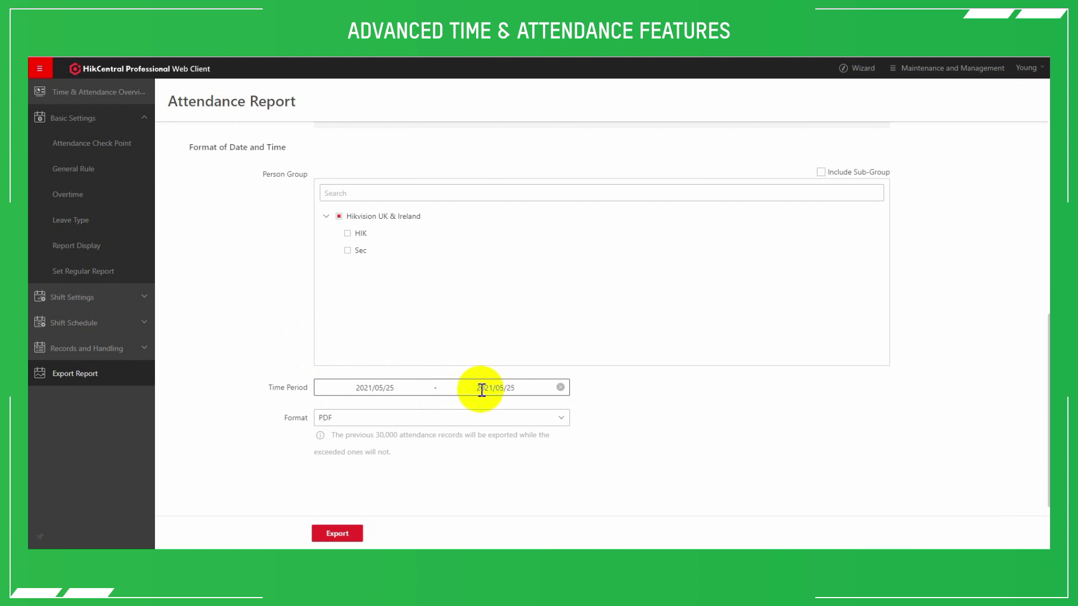
left_click(374, 388)
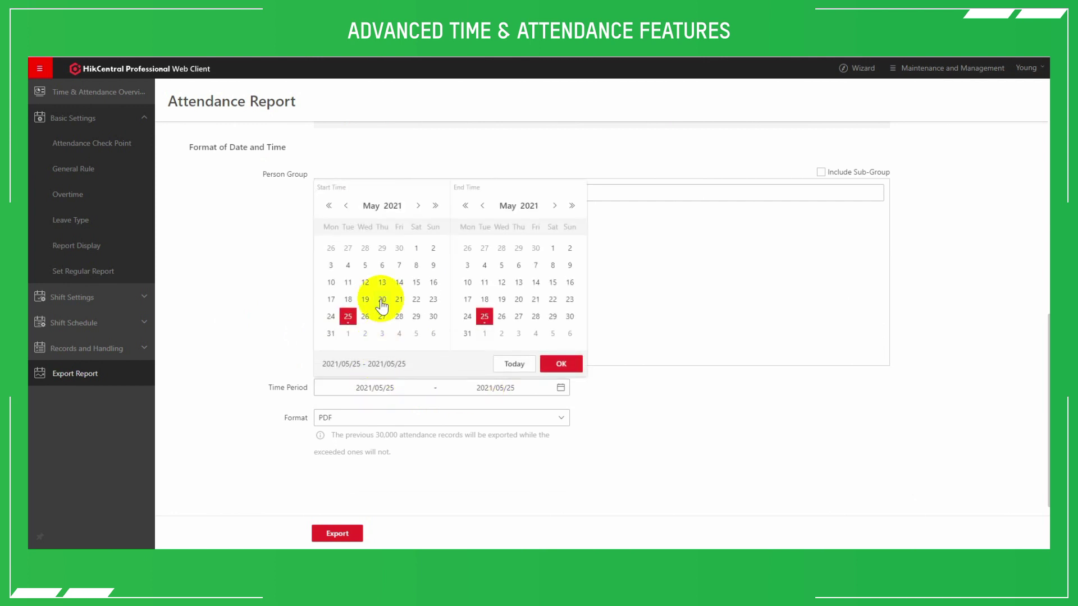
left_click(346, 206)
left_click(555, 364)
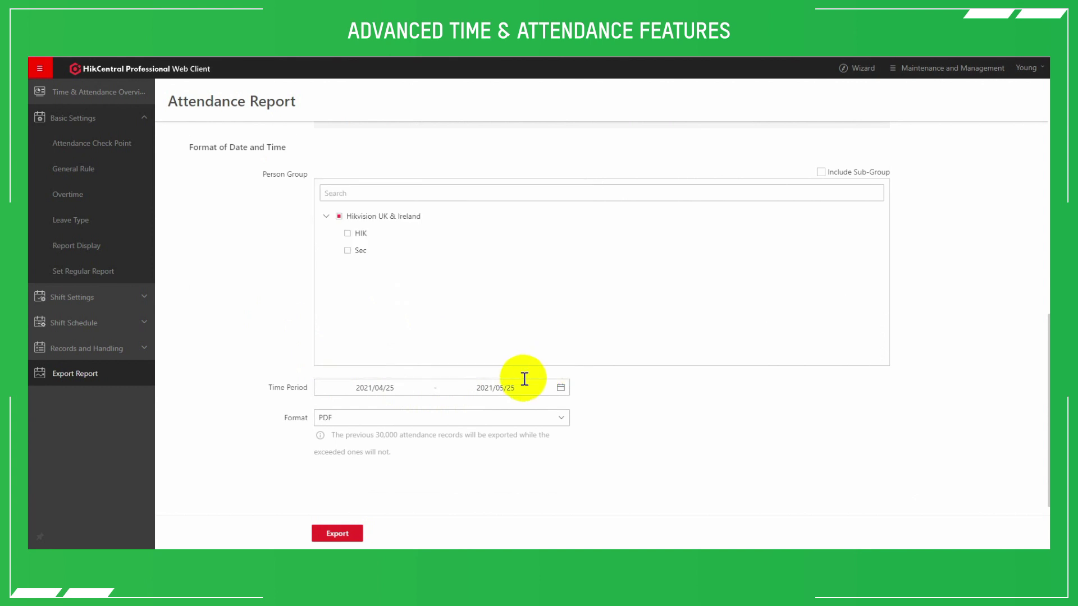
Step: Export the department report in PDF format and open the downloaded file to examine its attendance records
left_click(354, 418)
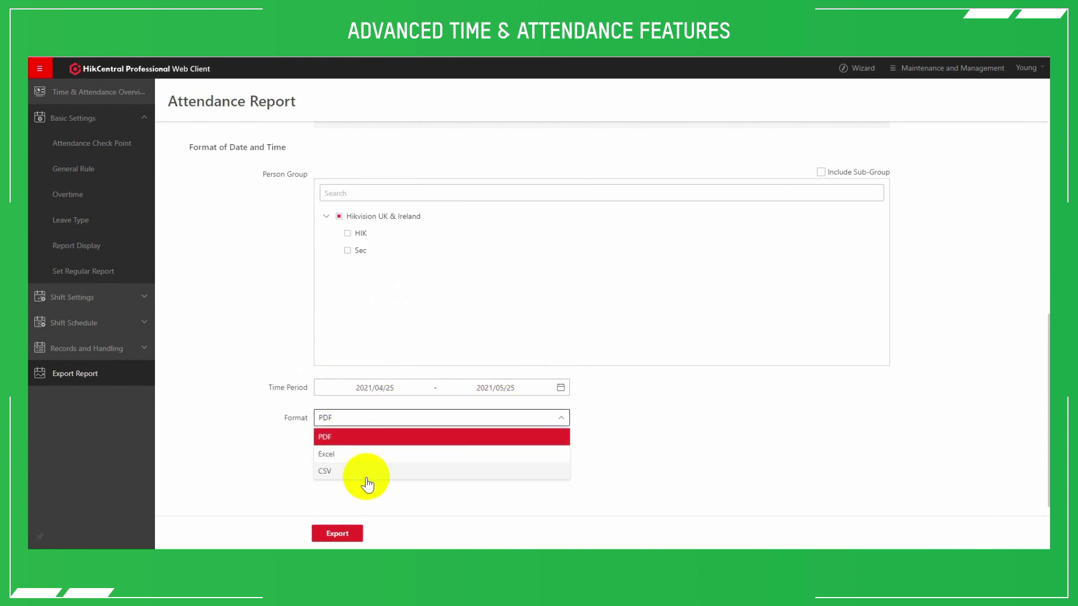
left_click(372, 439)
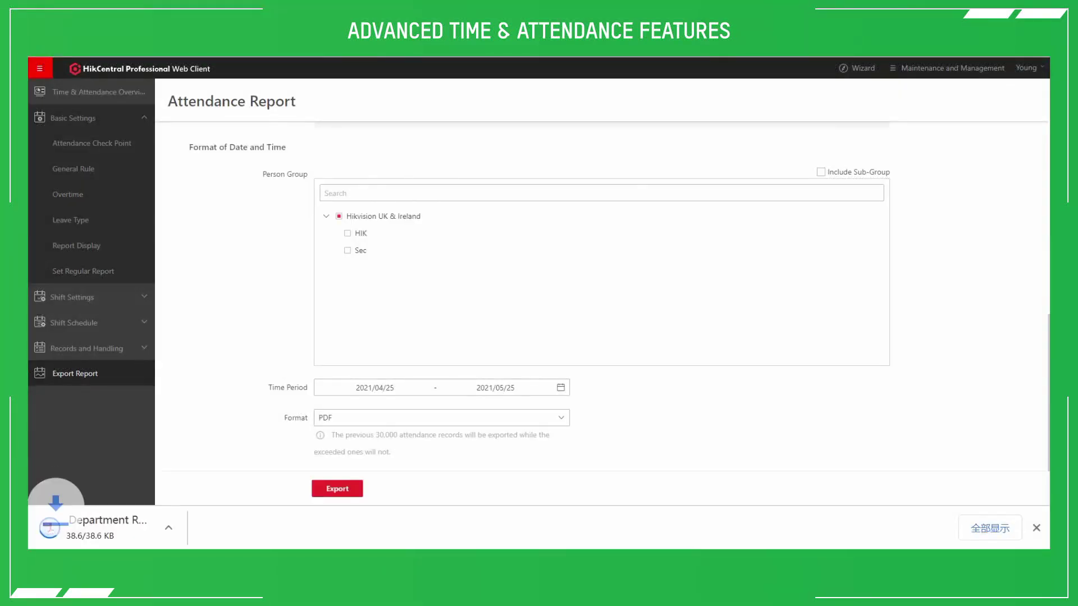
left_click(126, 524)
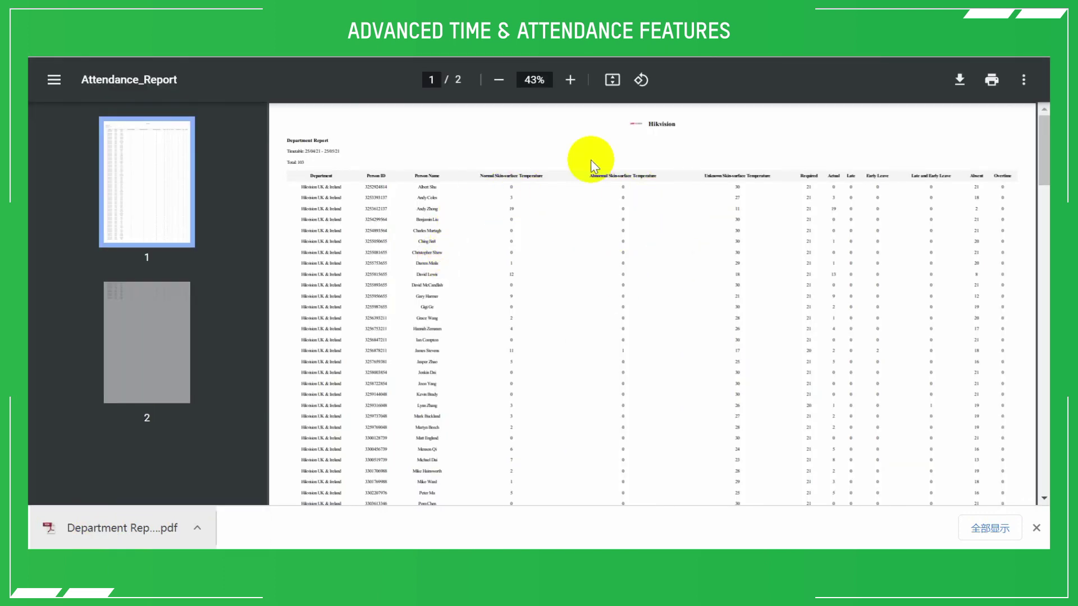
scroll(591, 249, "down", 3)
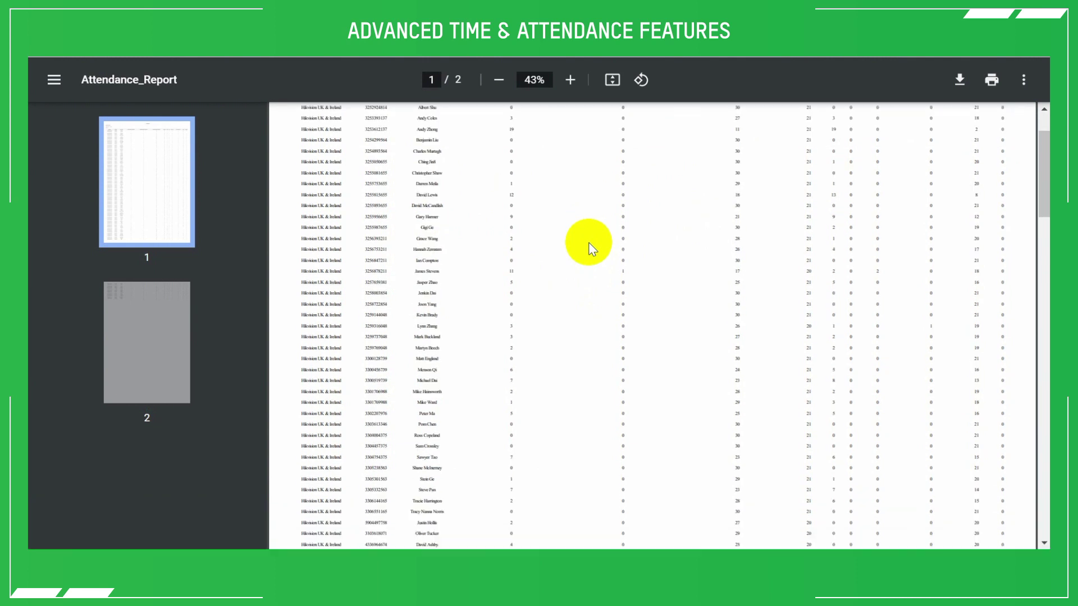
scroll(593, 248, "up", 3)
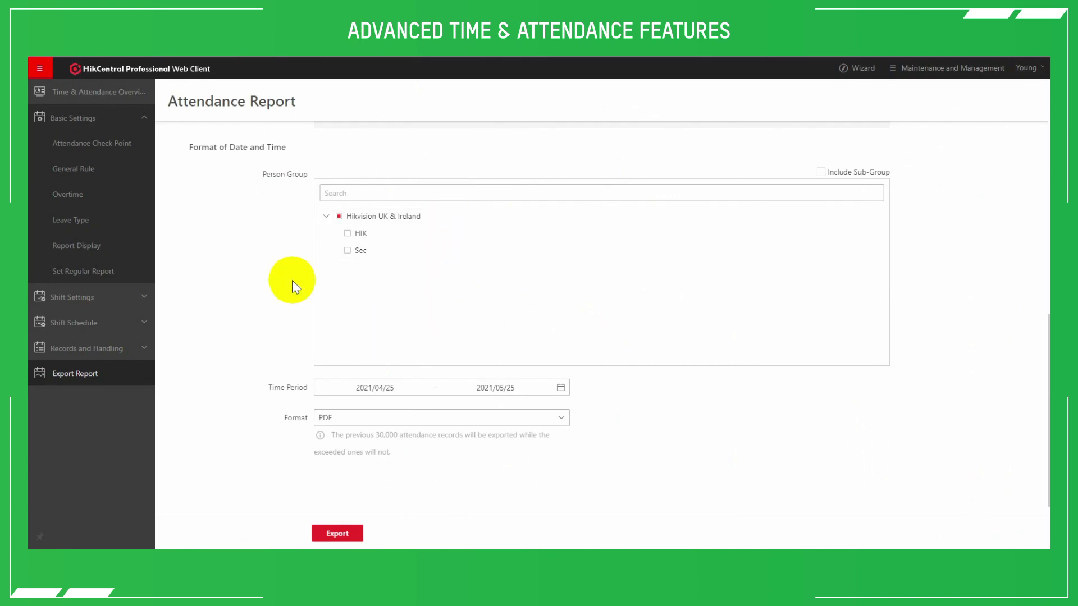
Step: Open the report display settings and examine the company information, date and time formats and status marks
scroll(291, 266, "up", 7)
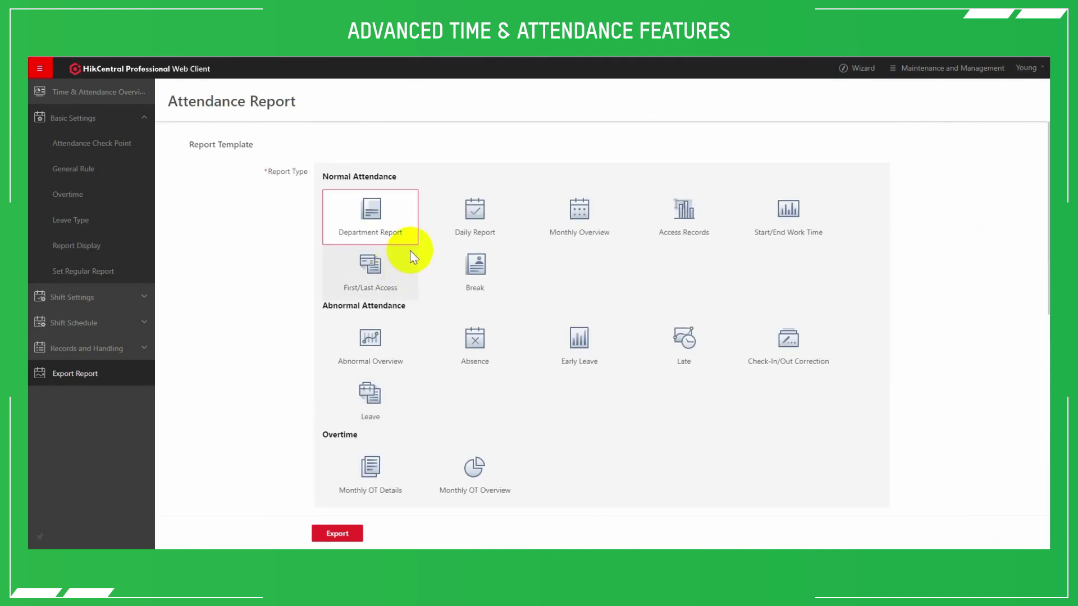
left_click(79, 243)
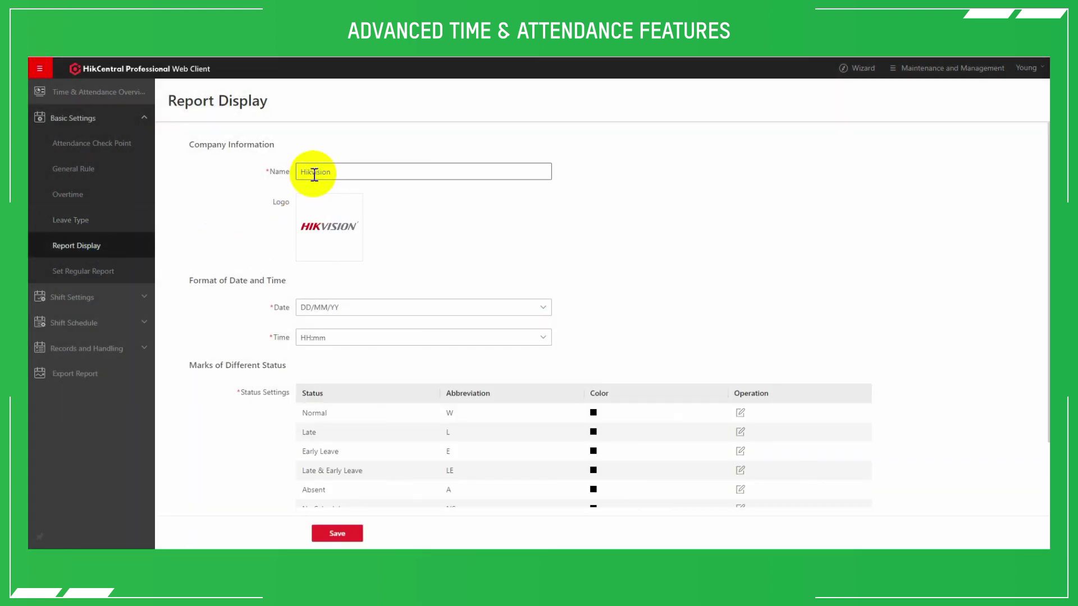
mouse_move(316, 248)
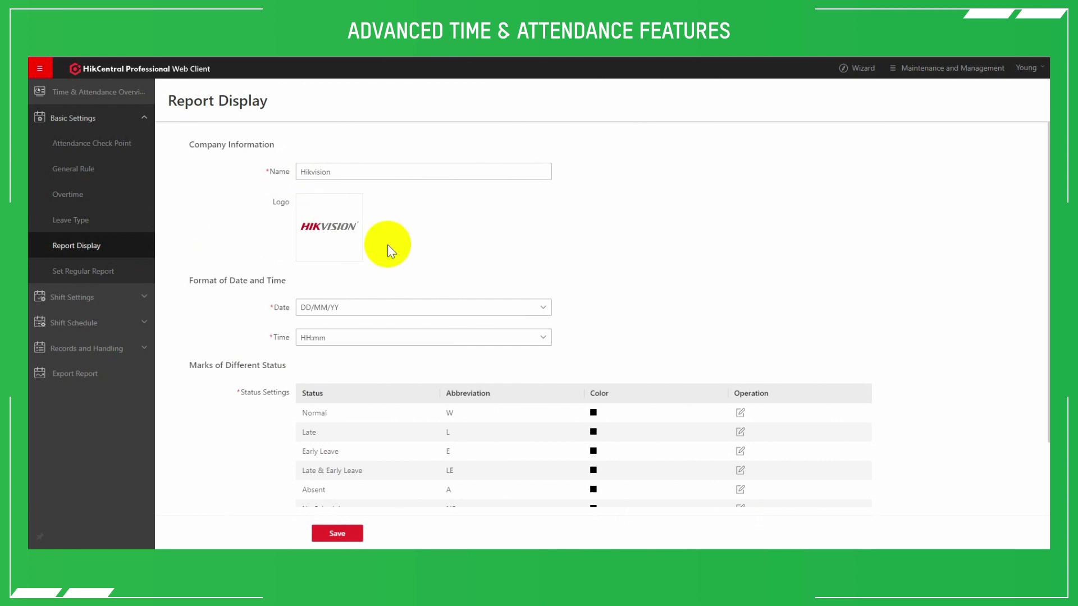
scroll(305, 317, "down", 2)
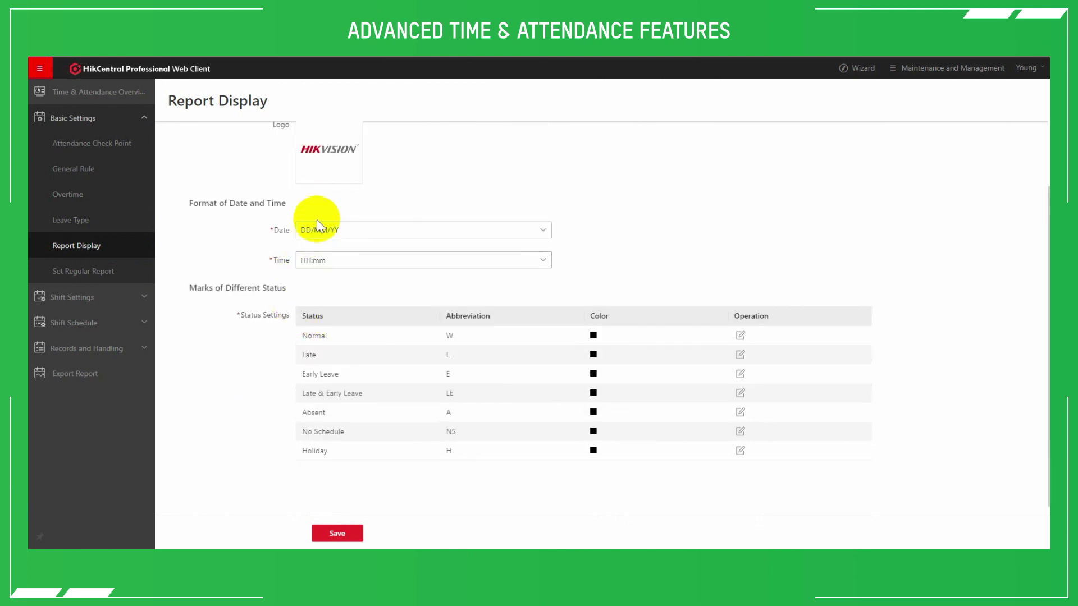